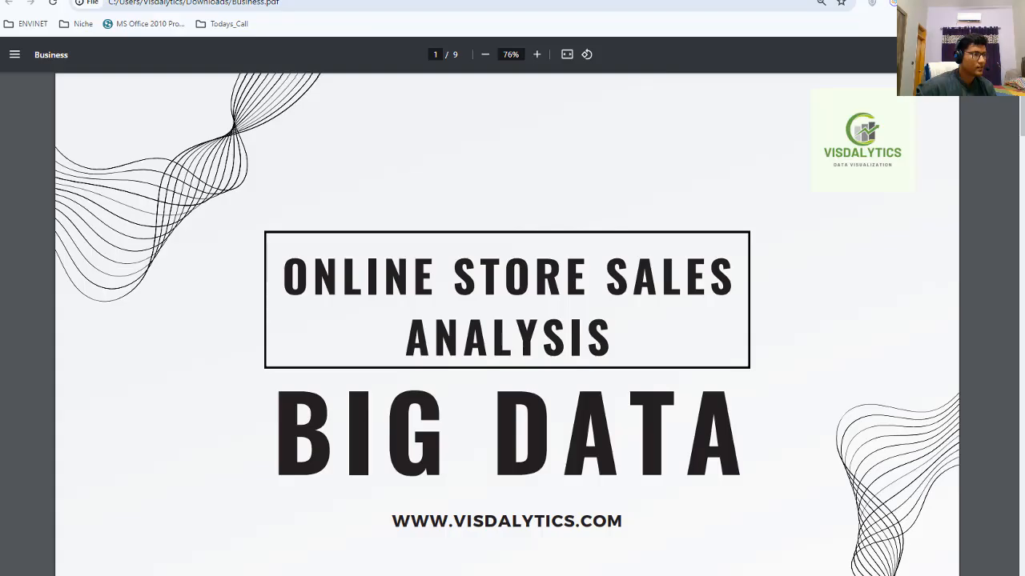
Look through the report's contents, About Data and Insights pages to see which analyses it covers.
scroll(392, 388, down, 10)
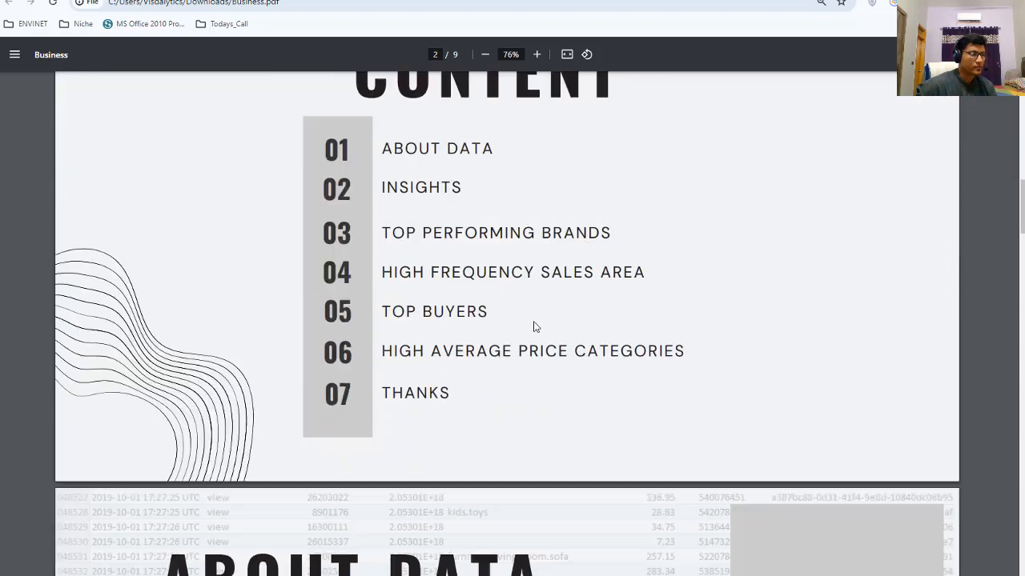
scroll(549, 328, down, 2)
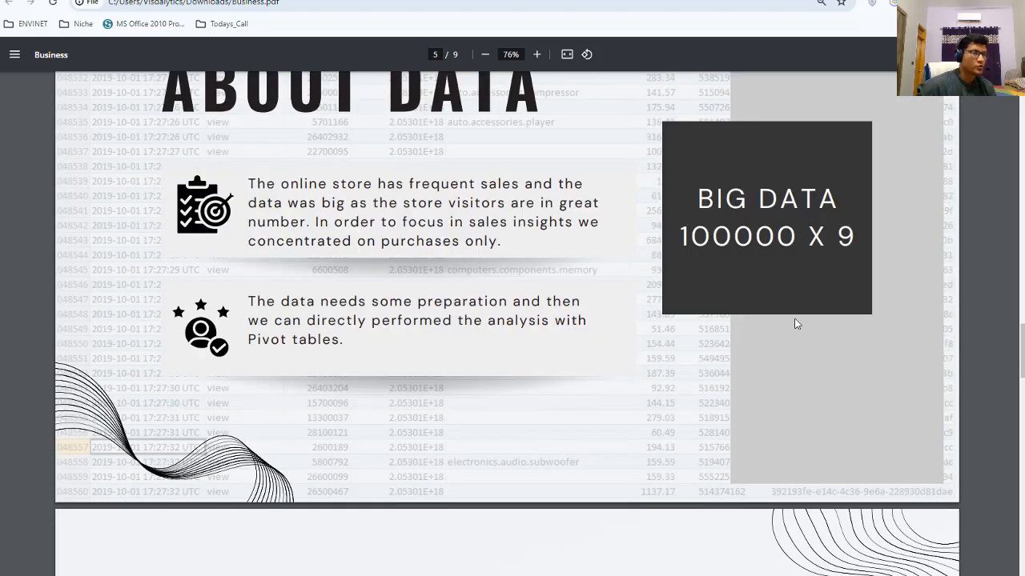
scroll(712, 334, down, 7)
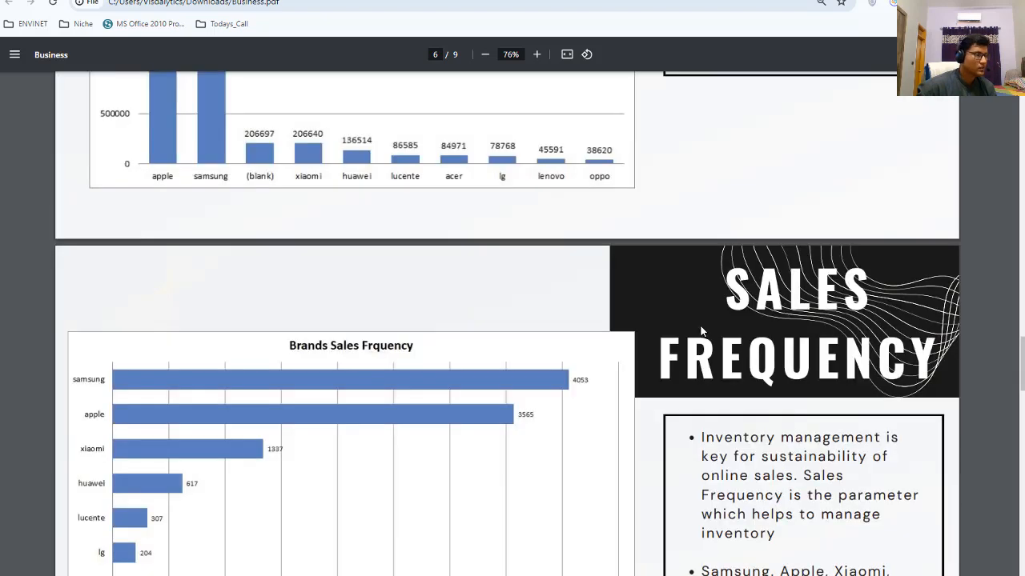
scroll(700, 319, up, 1)
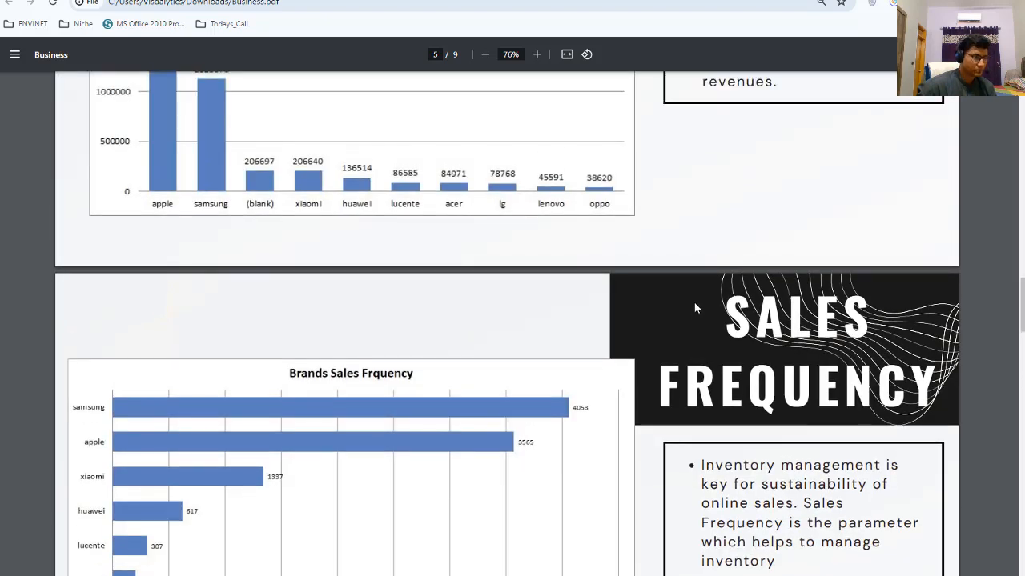
scroll(482, 238, up, 5)
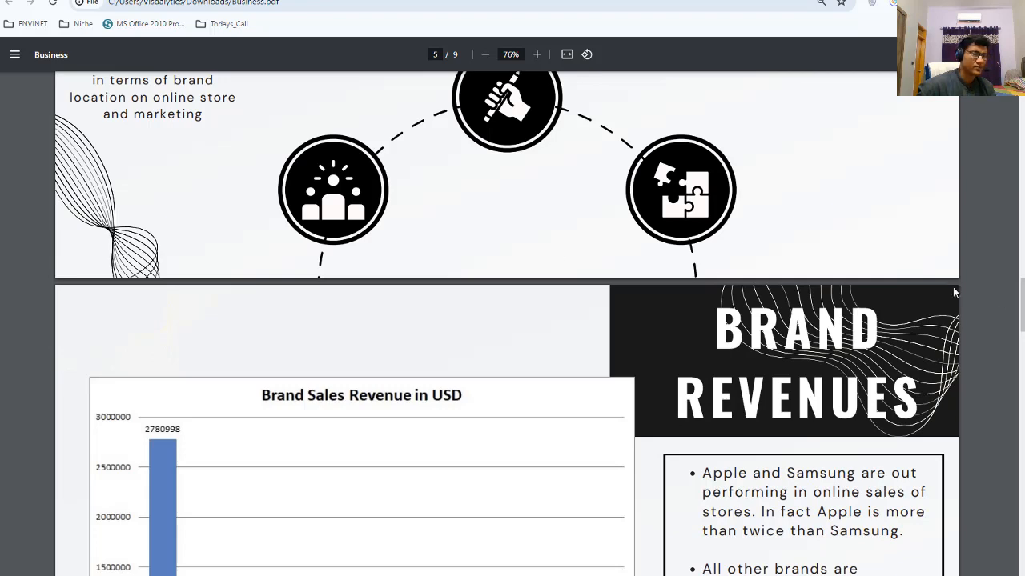
drag(1020, 298, 1020, 239)
scroll(784, 287, down, 3)
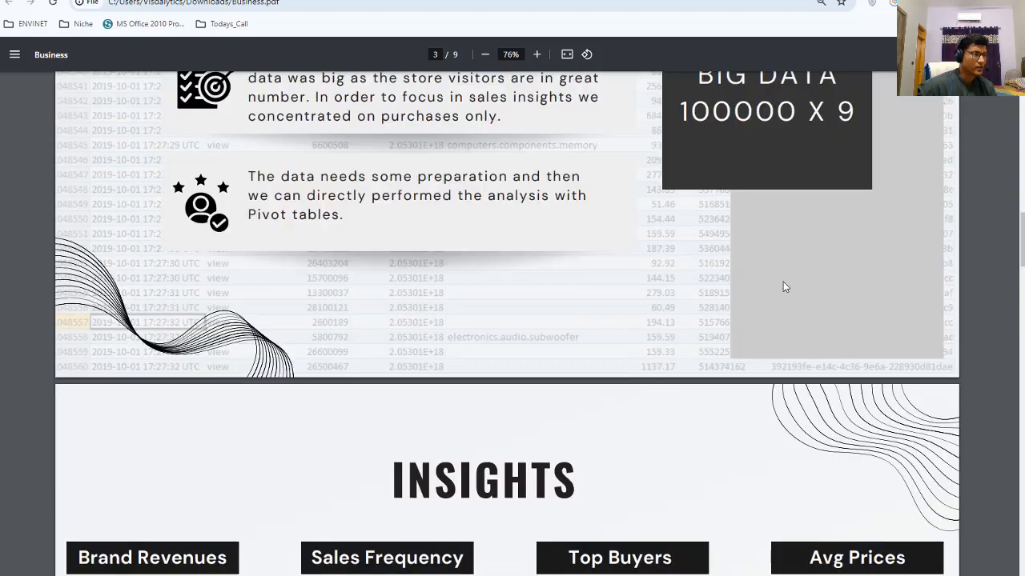
scroll(751, 308, down, 3)
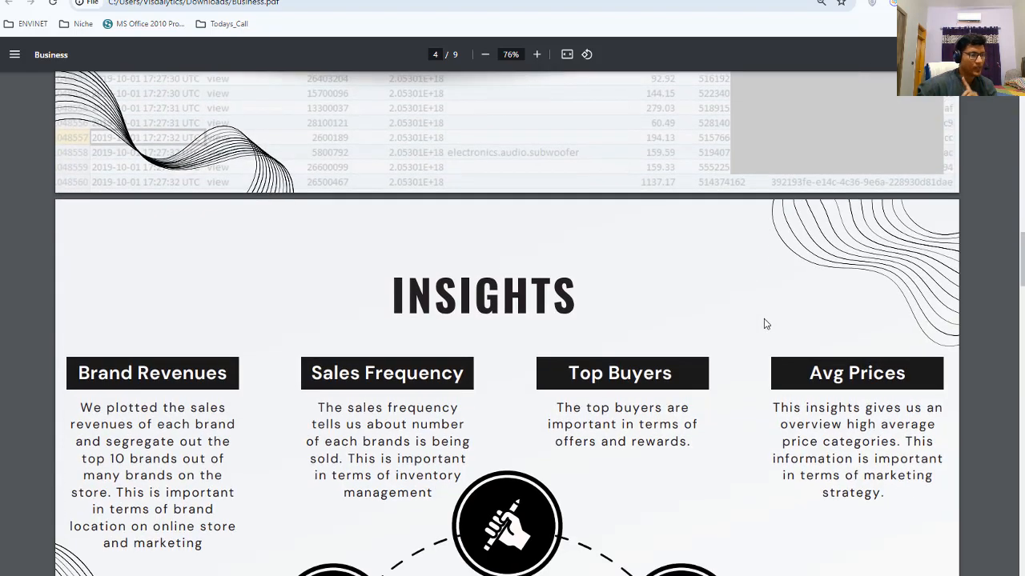
scroll(762, 326, down, 6)
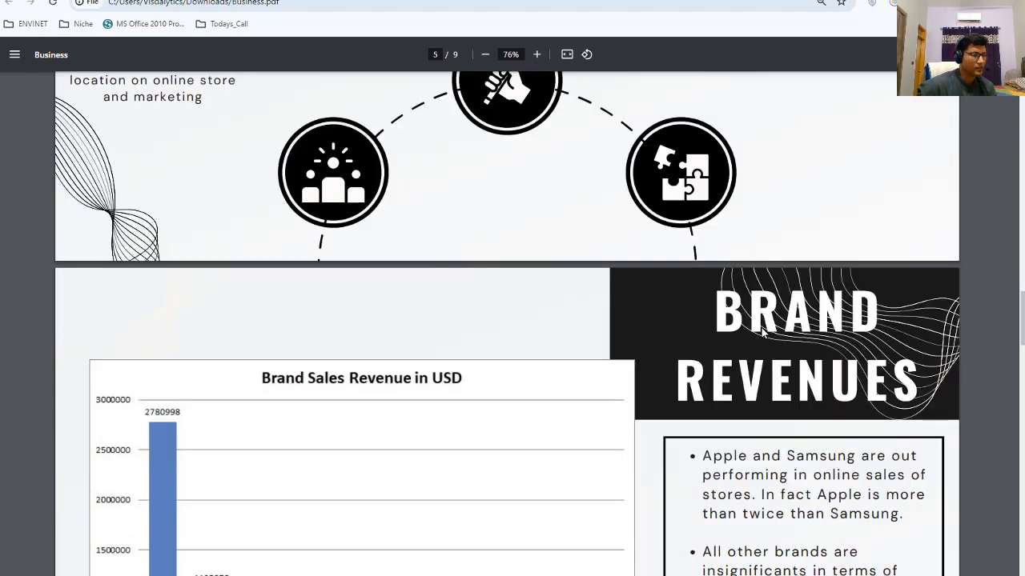
Examine the report's brand revenue, sales frequency, top buyers and high average price category charts through to the closing page.
scroll(763, 333, down, 5)
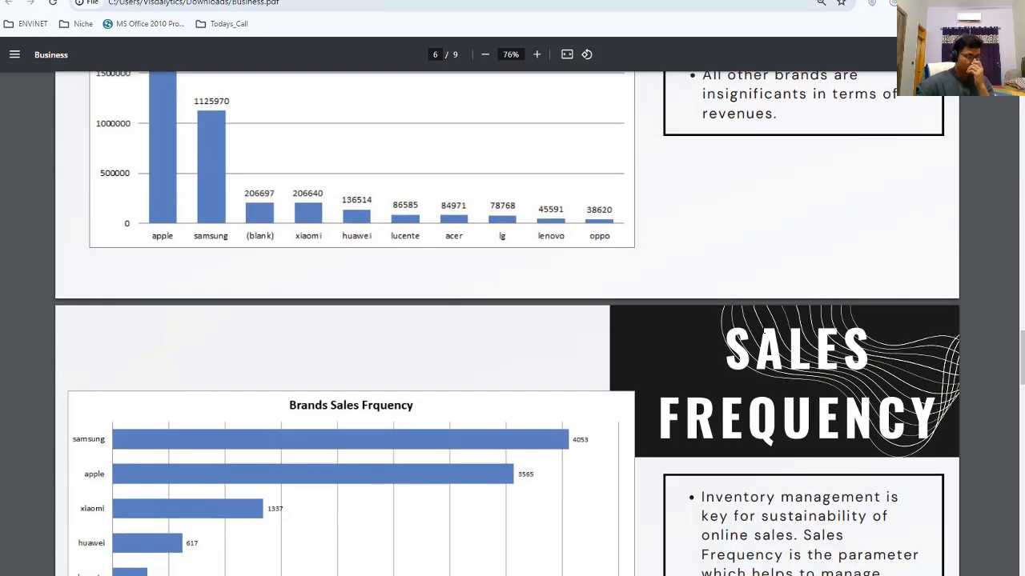
scroll(763, 328, down, 1)
scroll(763, 320, down, 2)
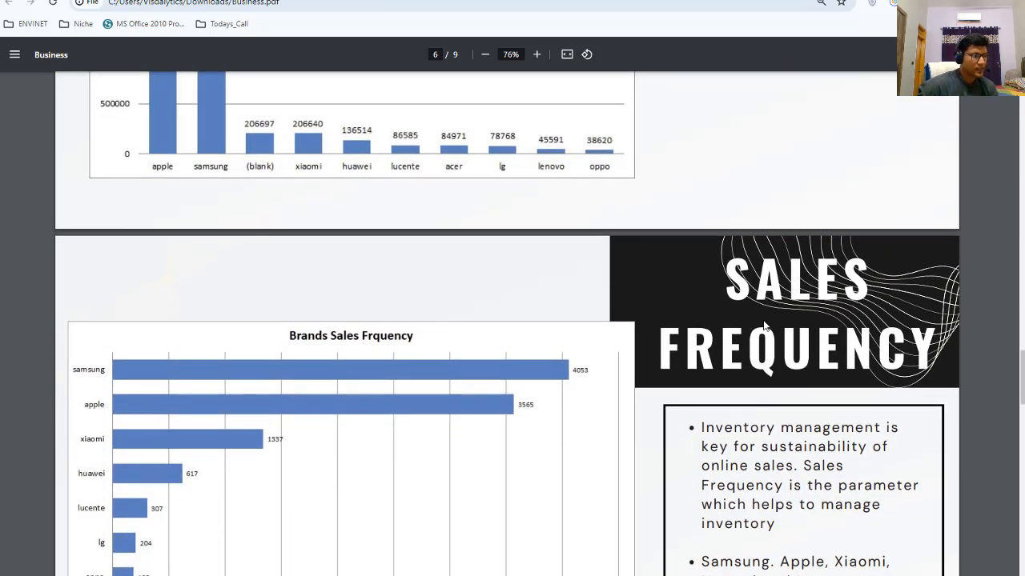
scroll(765, 327, down, 2)
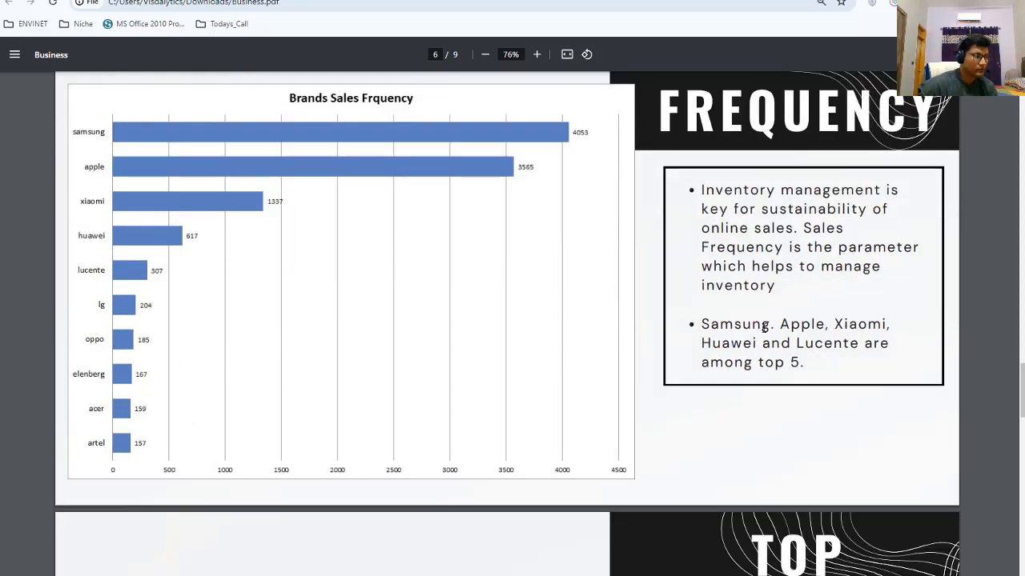
scroll(765, 328, down, 6)
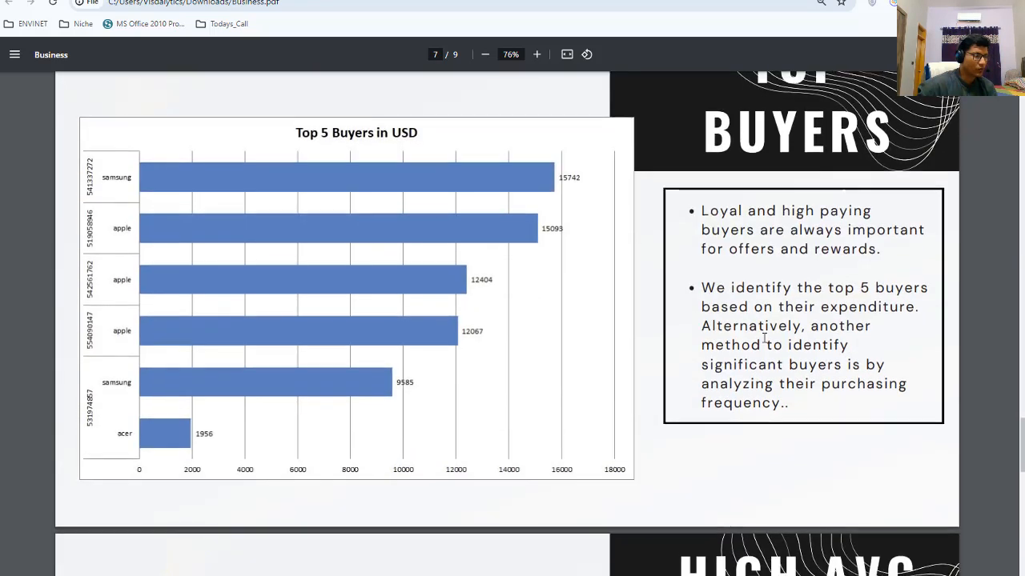
scroll(765, 340, down, 5)
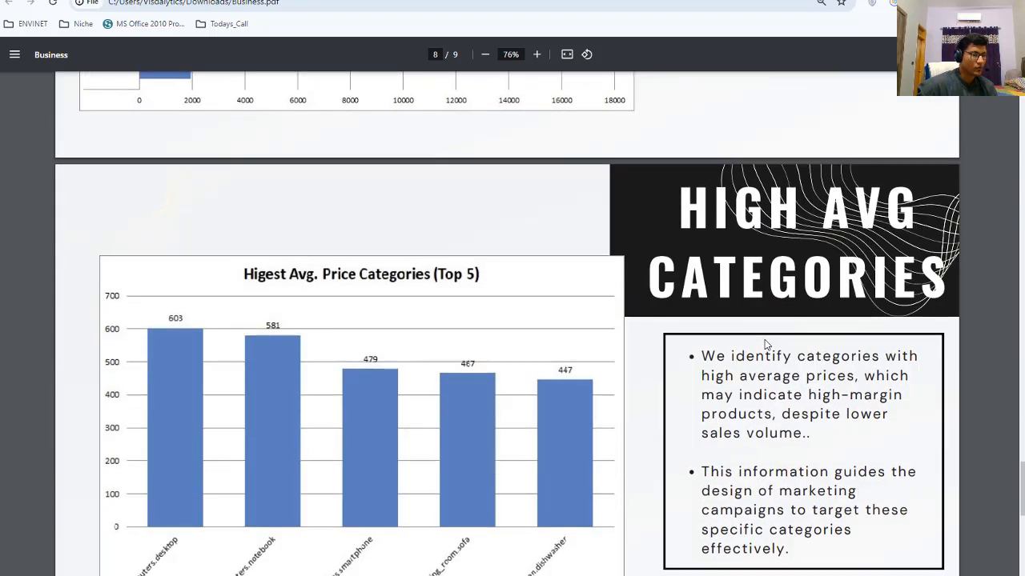
scroll(764, 344, down, 5)
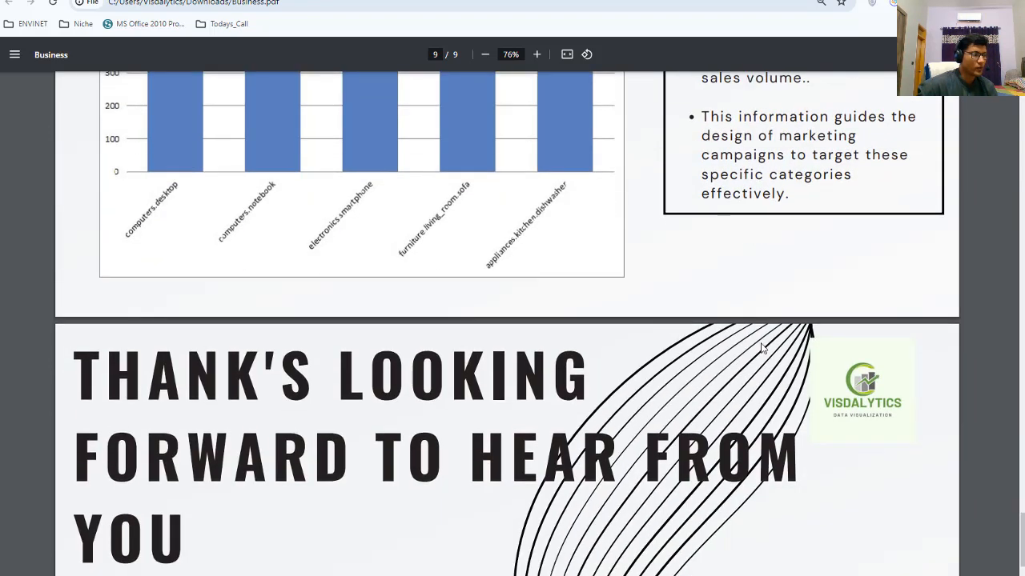
scroll(765, 344, down, 4)
Go back over the report's chart pages from the closing page to the Insights page.
scroll(772, 339, up, 1)
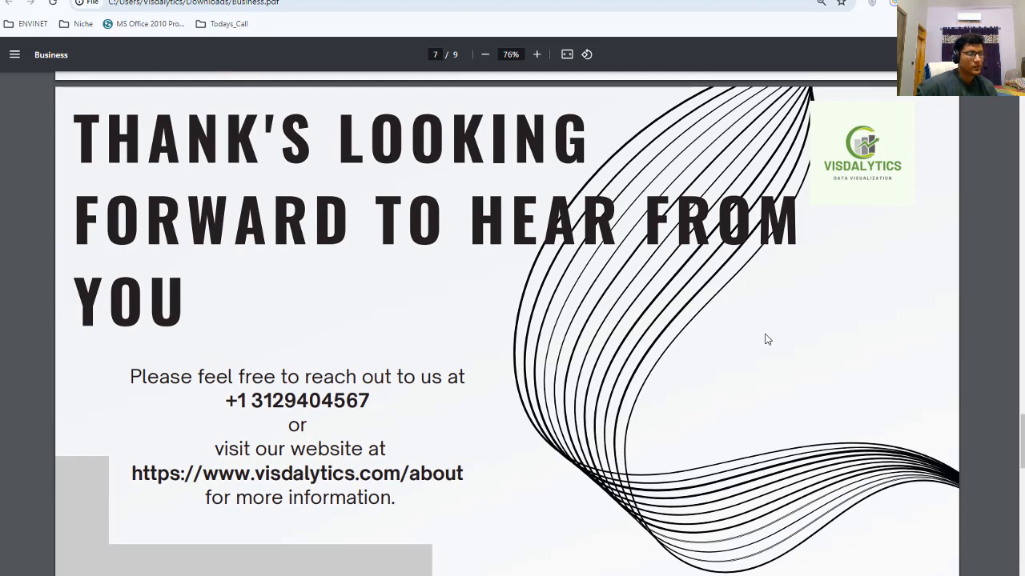
scroll(764, 339, up, 12)
scroll(767, 339, up, 1)
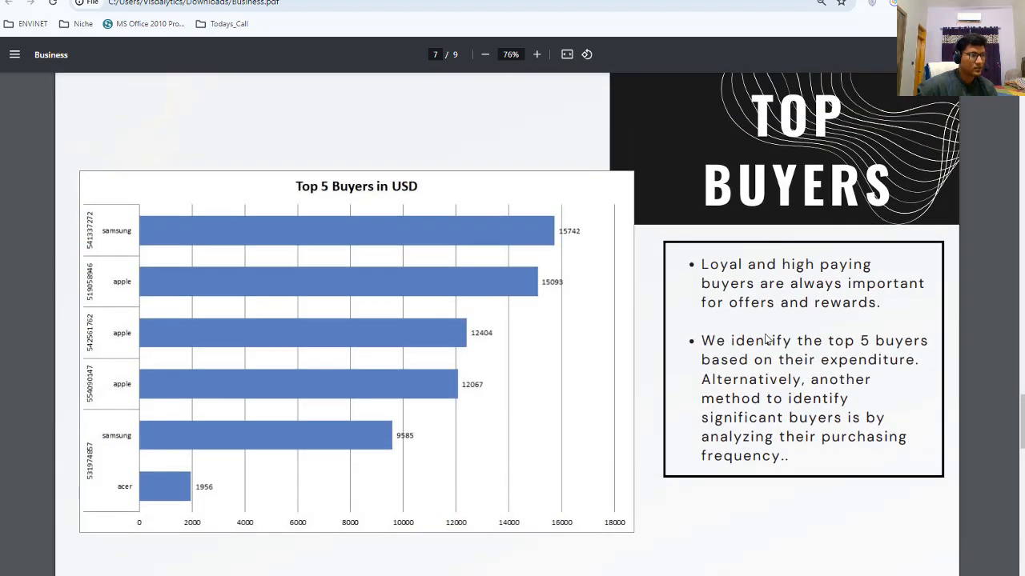
scroll(766, 340, up, 10)
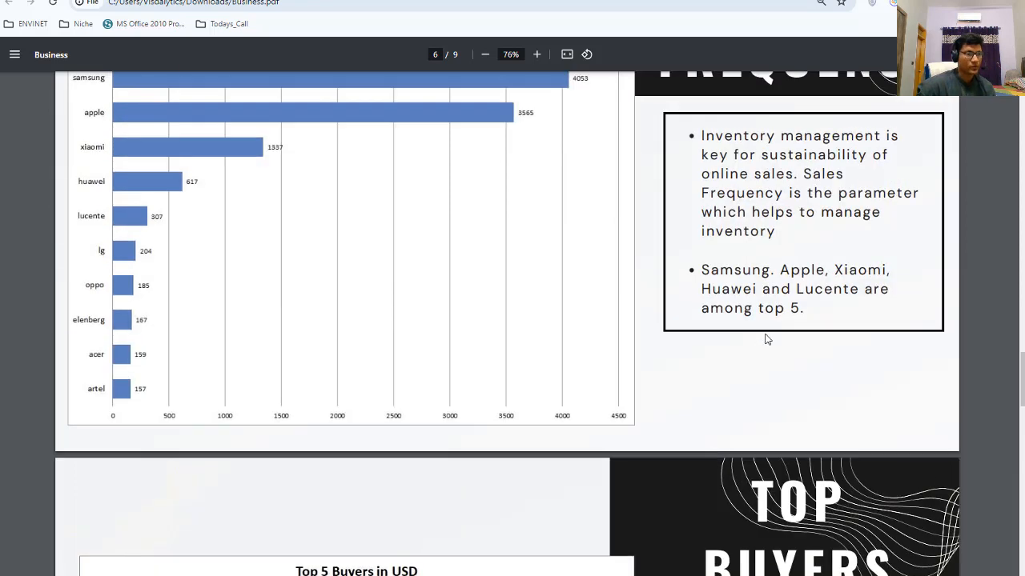
scroll(762, 324, up, 10)
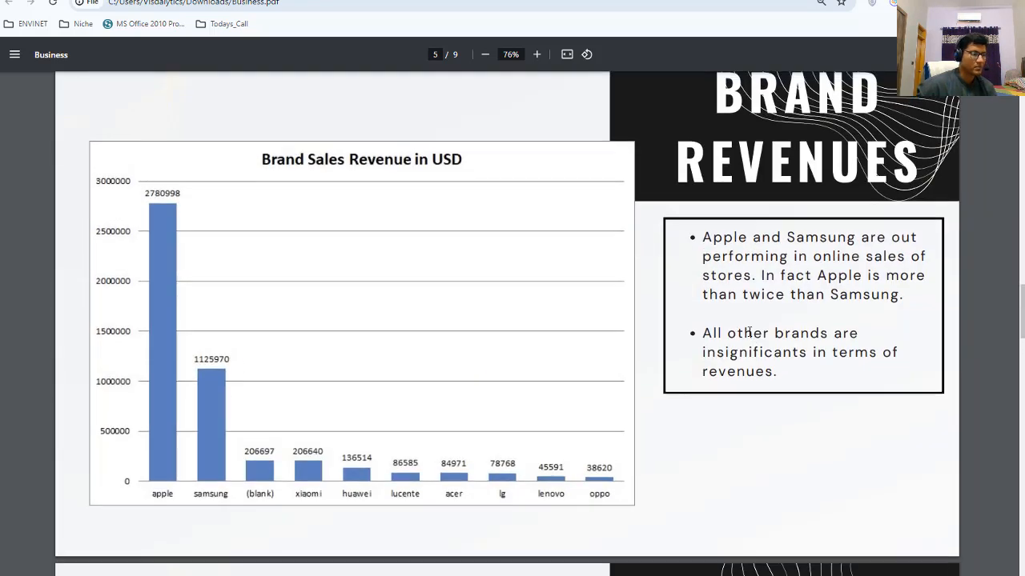
scroll(525, 558, up, 7)
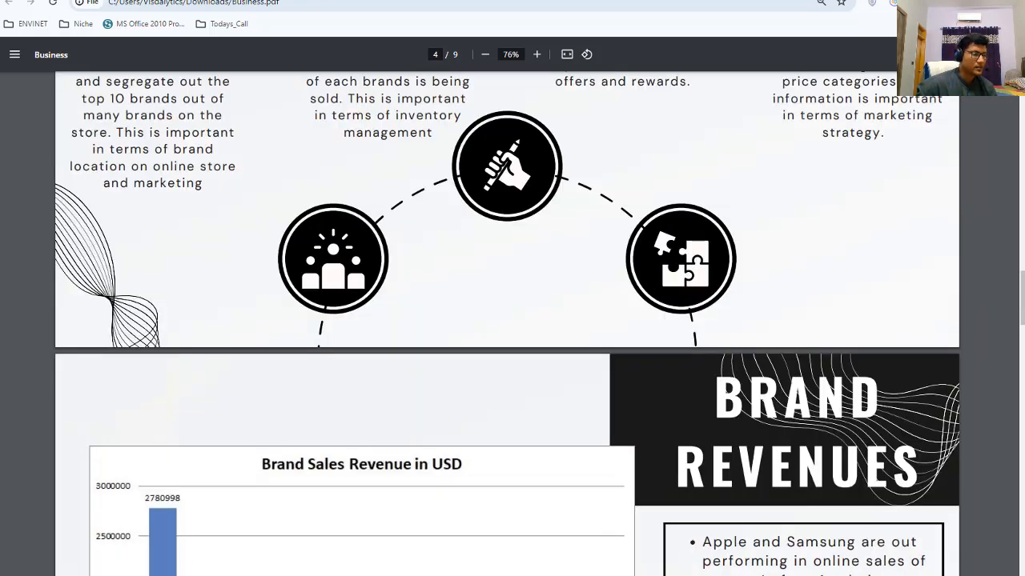
Switch to the 2019-Oct workbook in Excel and format columns A to I as a blue medium-style table with headers.
mouse_move(465, 573)
click(513, 553)
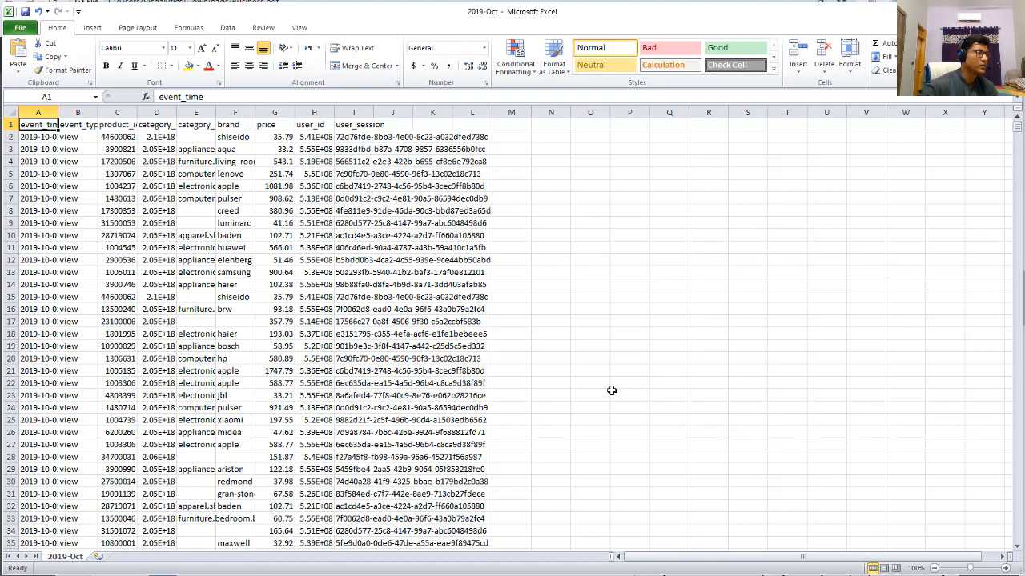
drag(46, 112, 364, 112)
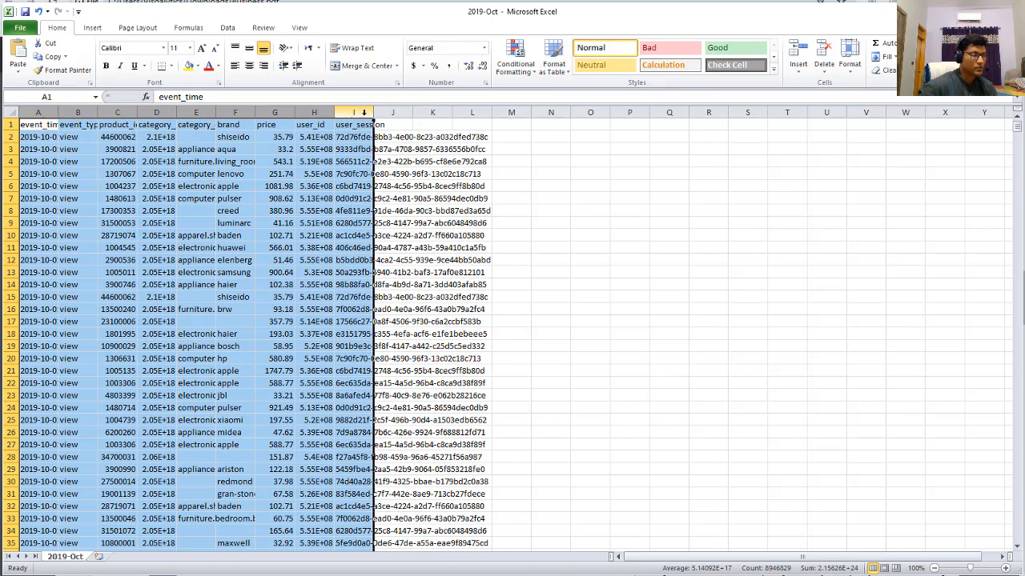
click(554, 64)
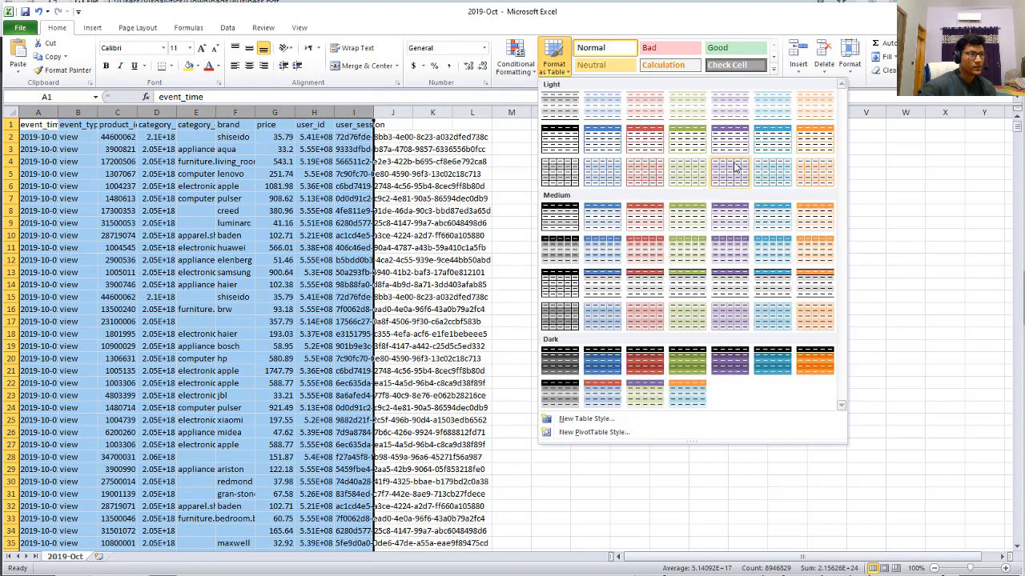
click(610, 255)
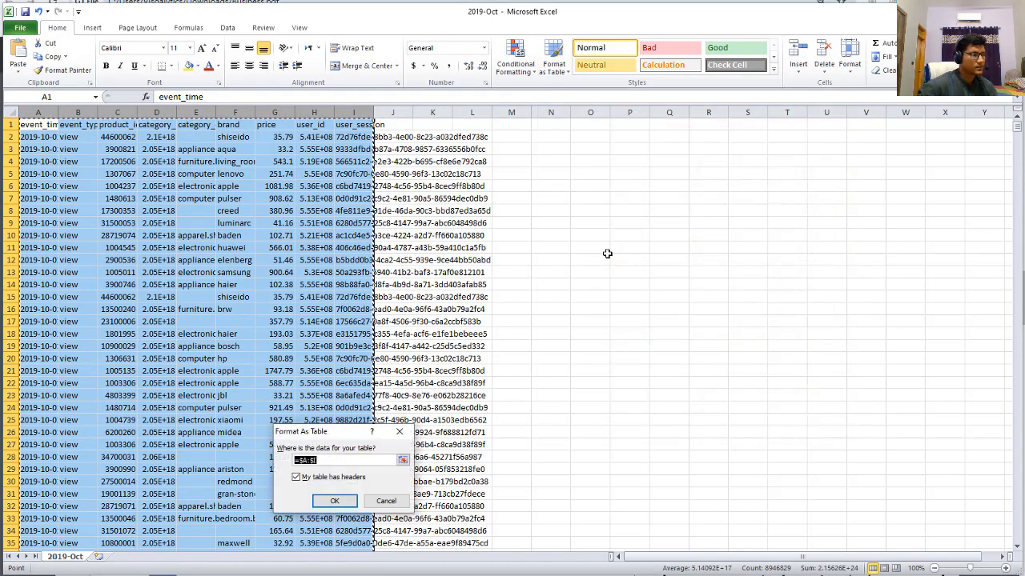
click(336, 502)
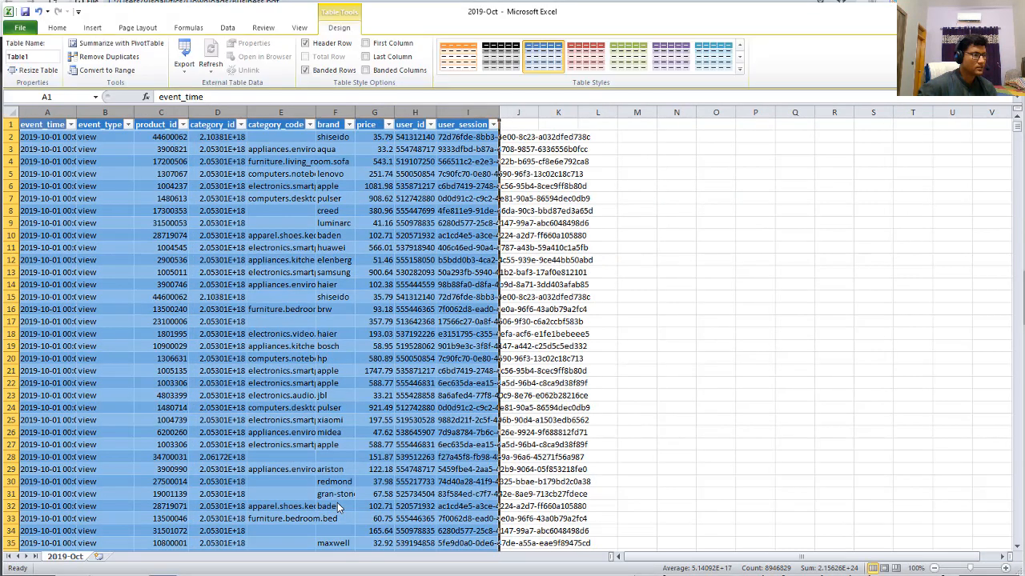
Auto-fit the widths of all the table's columns and right-align the user_session column.
double_click(81, 113)
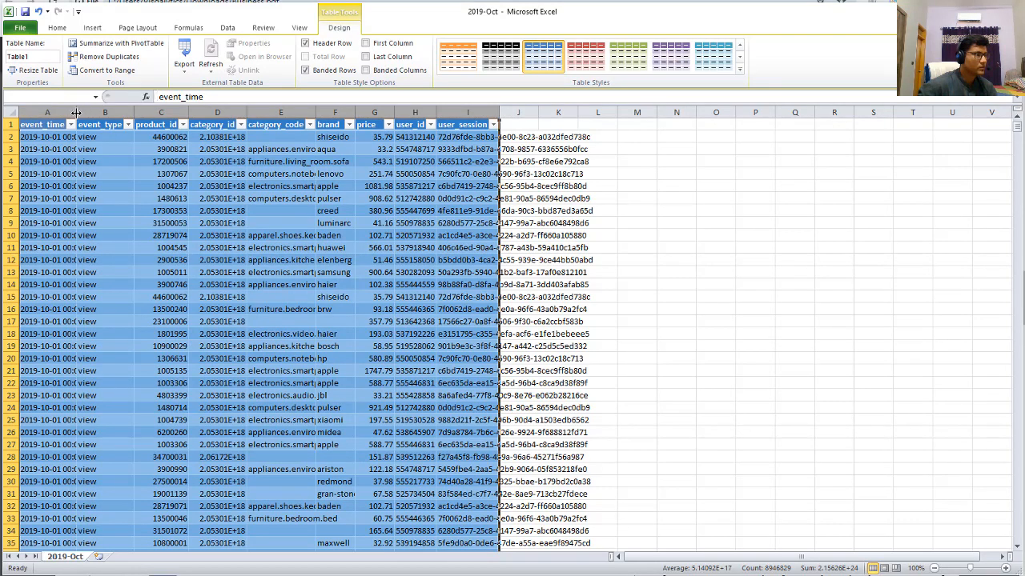
click(562, 230)
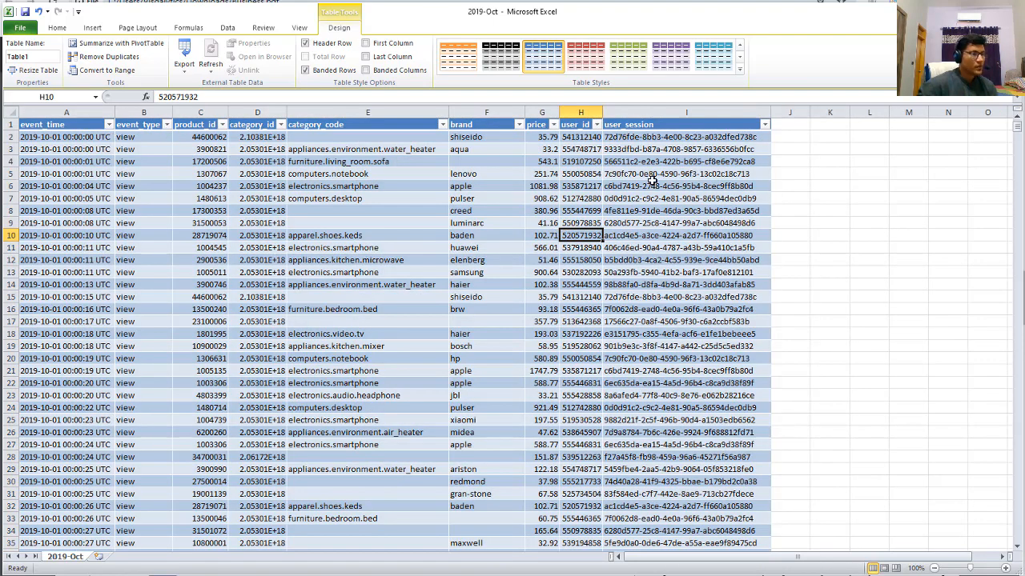
click(696, 112)
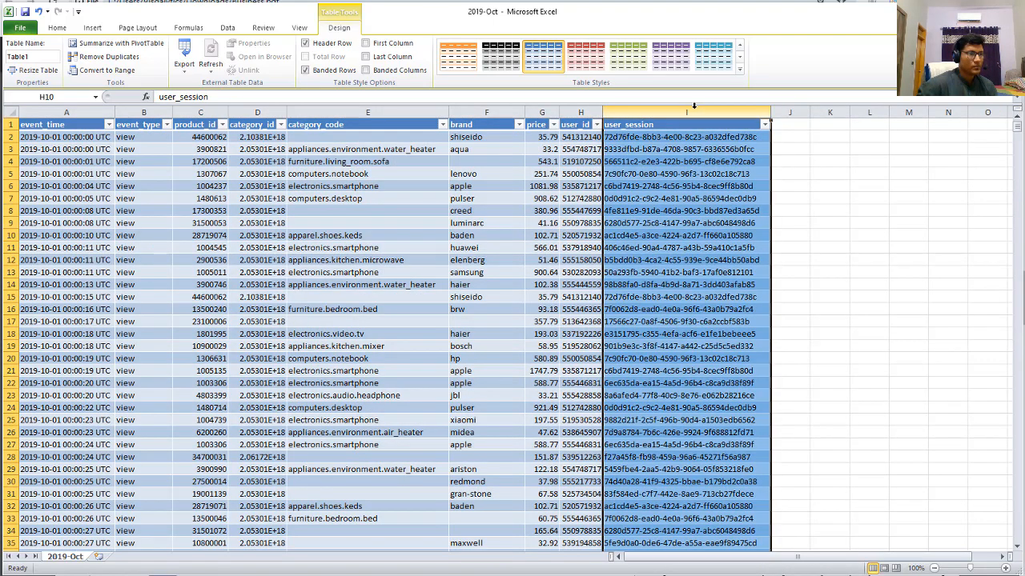
click(59, 29)
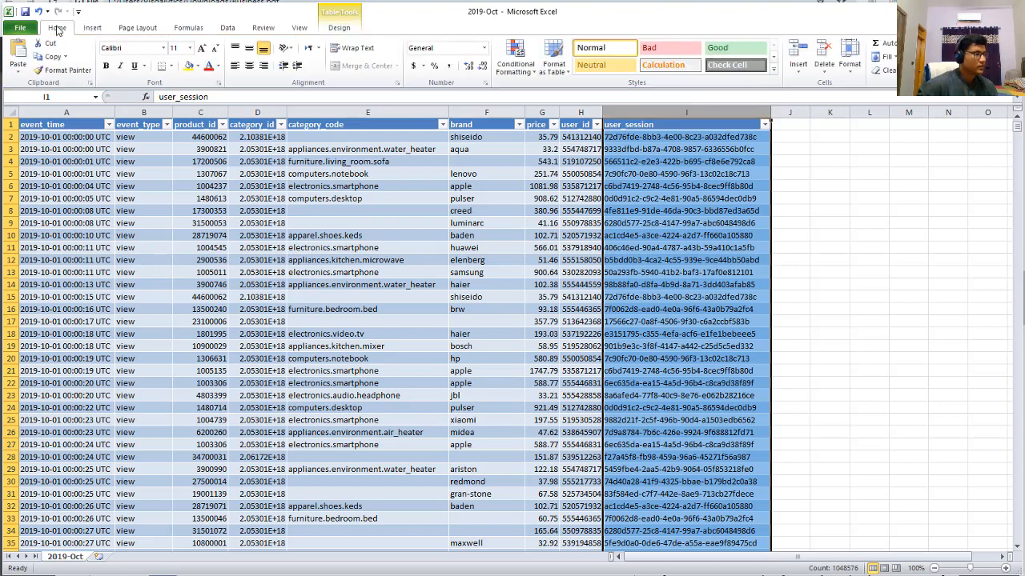
click(264, 66)
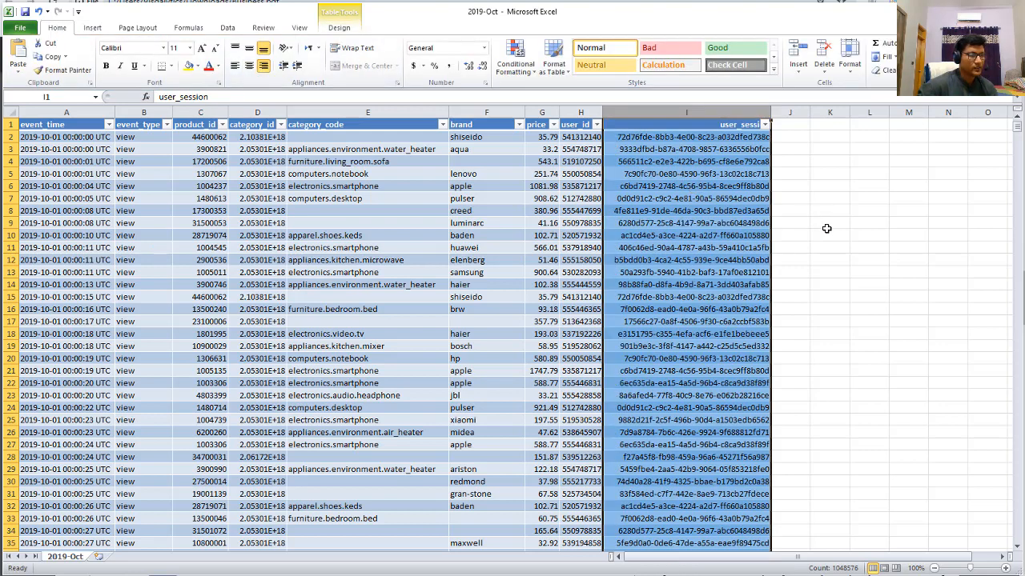
click(824, 224)
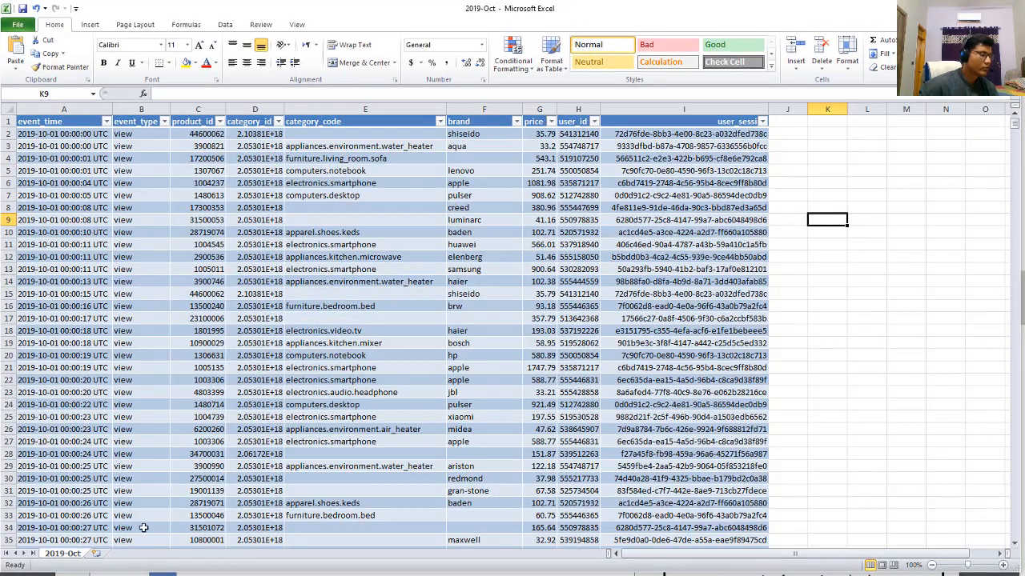
Create a PivotTable from Table1 on a new worksheet.
drag(80, 109, 621, 135)
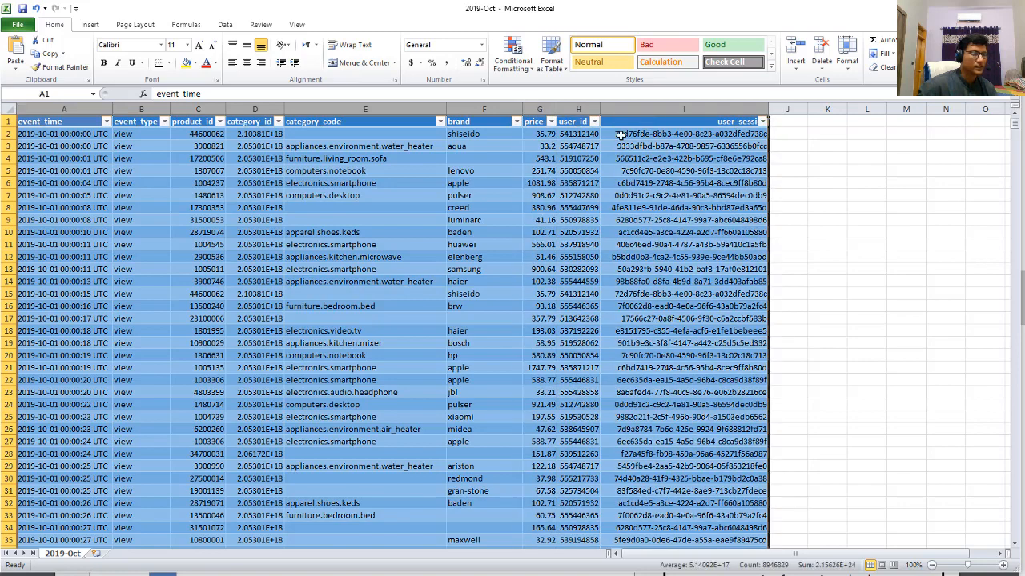
click(89, 24)
click(26, 60)
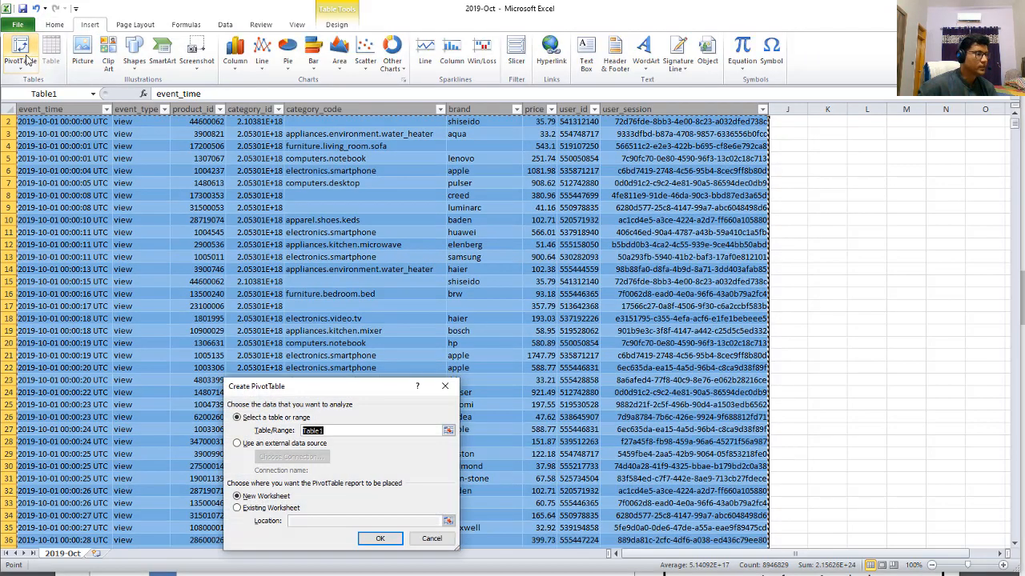
click(379, 539)
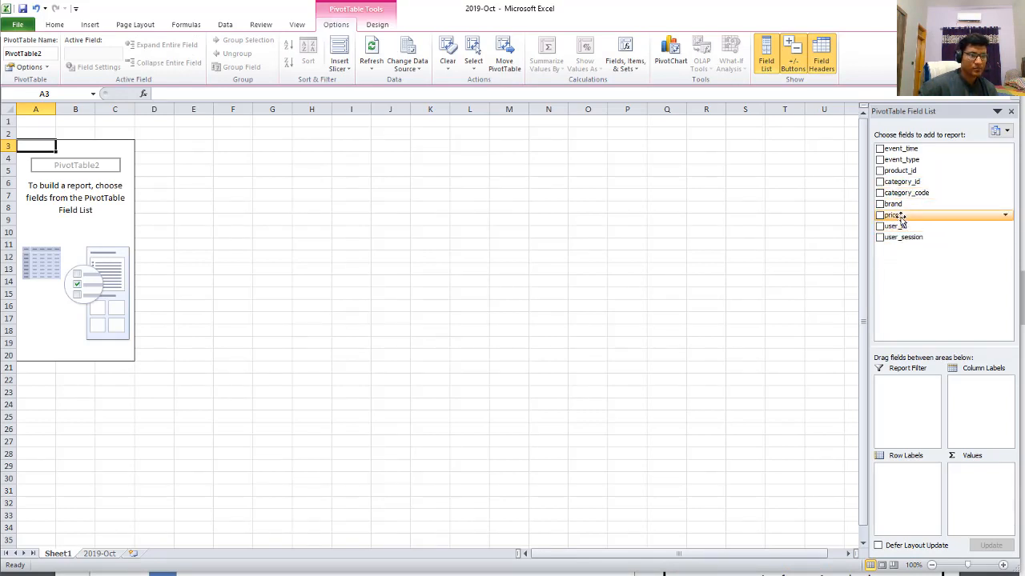
Add price to the PivotTable's values as a sum and brand to its row labels.
drag(900, 217, 969, 474)
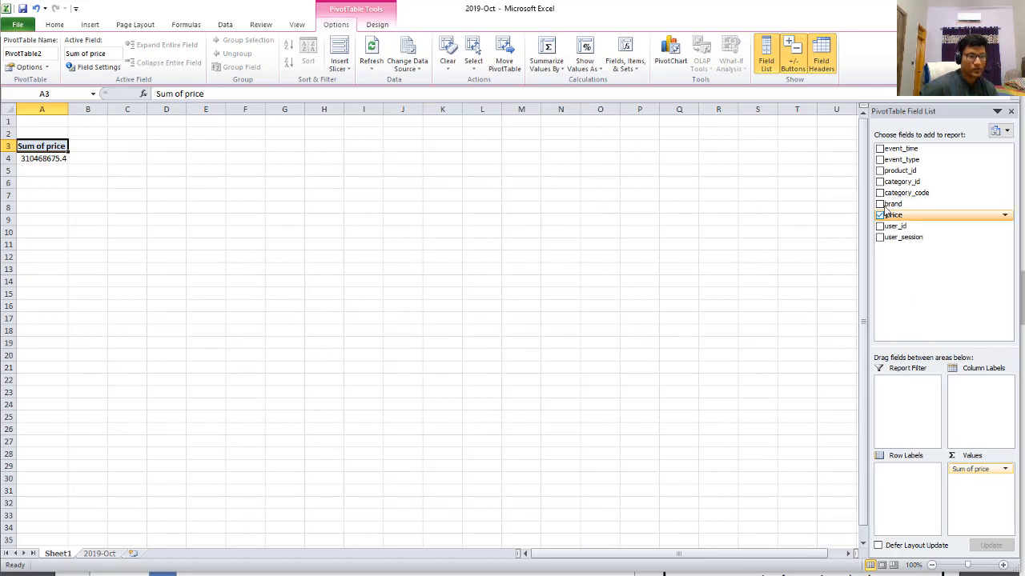
drag(894, 203, 901, 477)
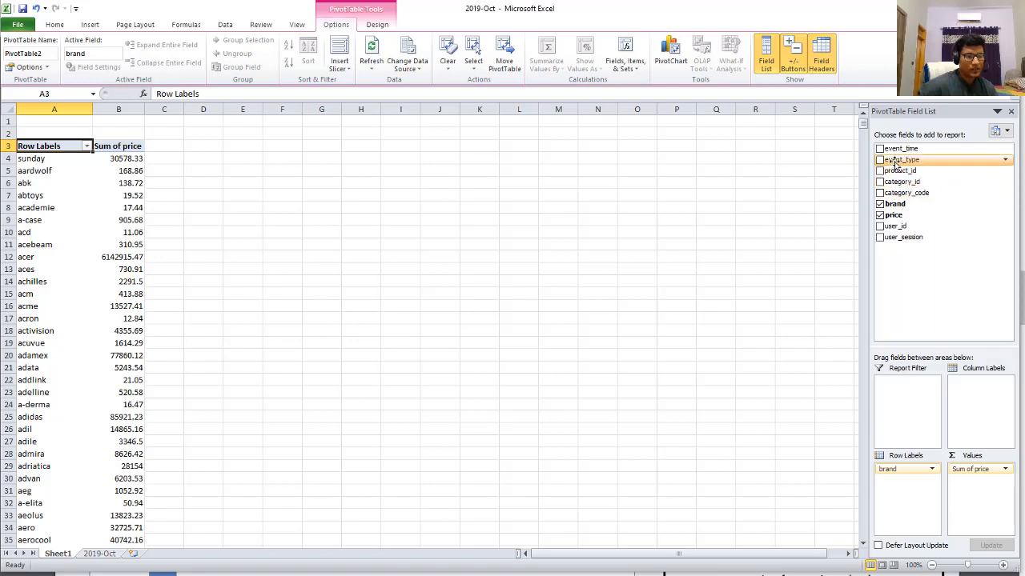
Add event_type as a report filter of the PivotTable and filter it to purchase.
drag(897, 162, 903, 406)
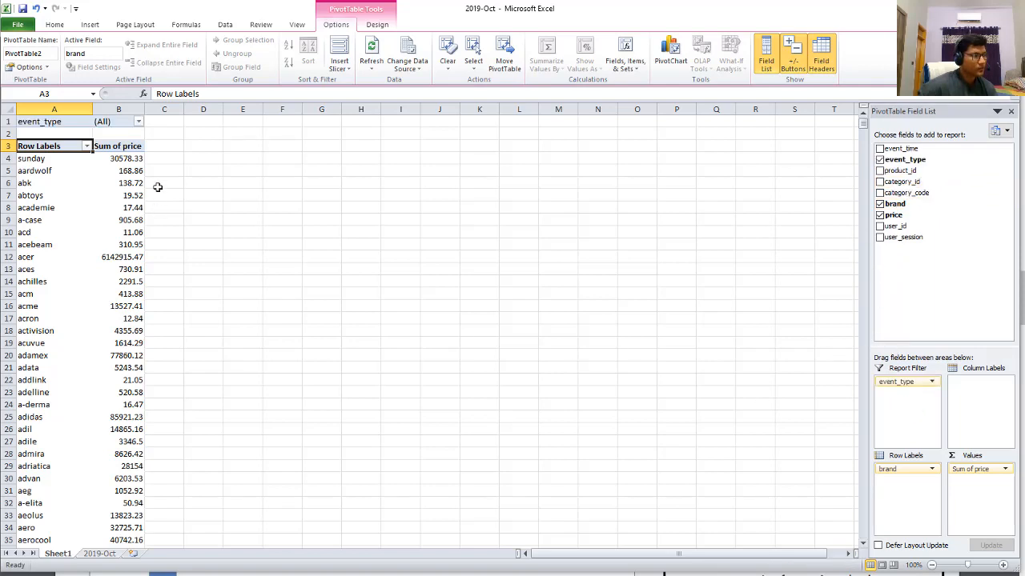
click(138, 122)
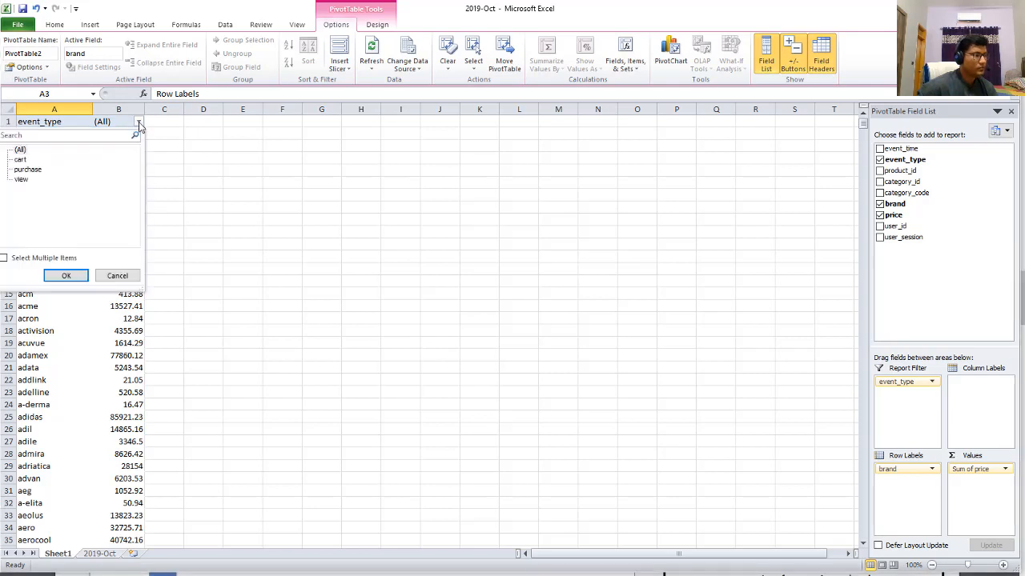
click(27, 170)
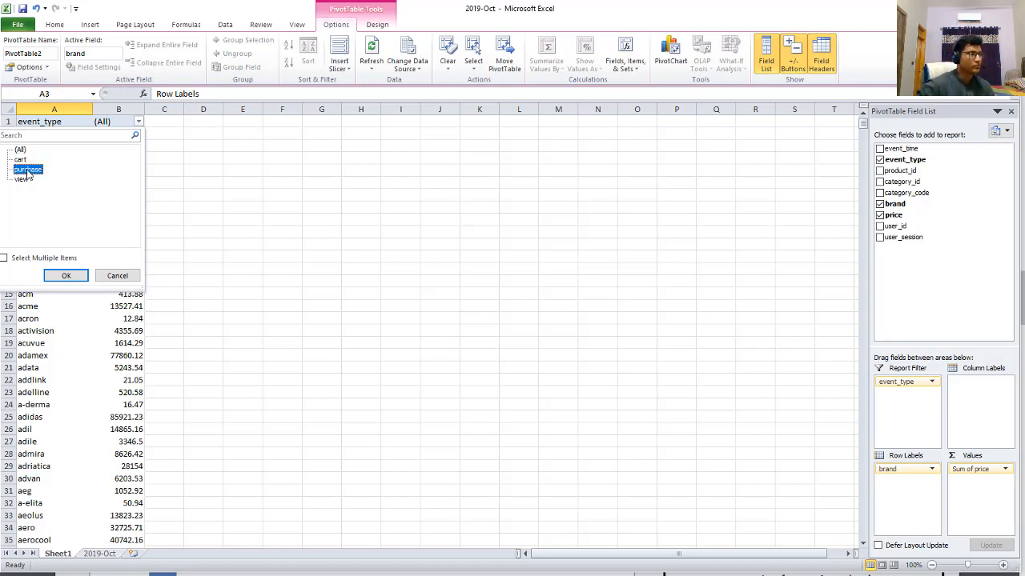
click(67, 276)
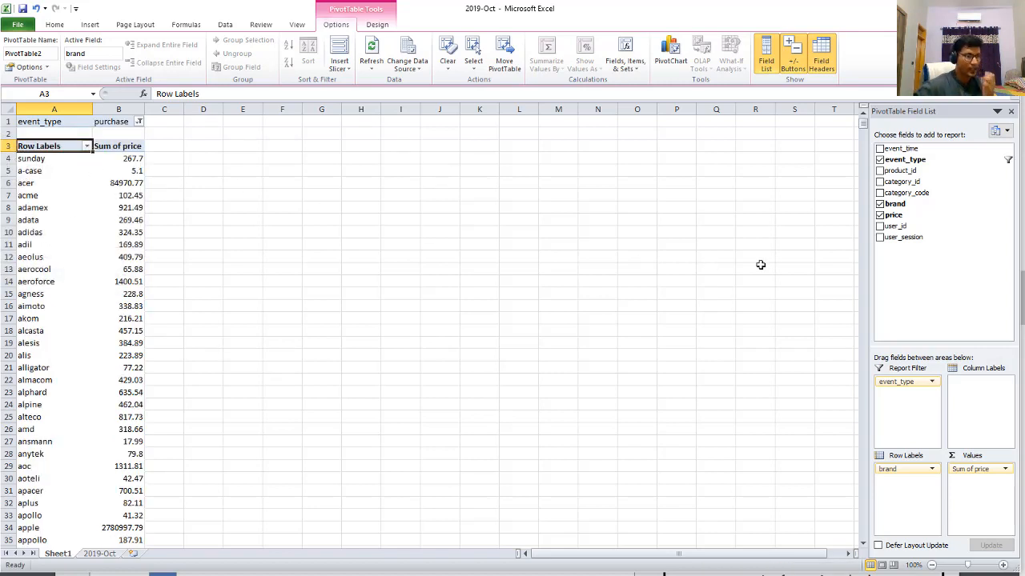
Insert a clustered column PivotChart based on the PivotTable.
click(90, 24)
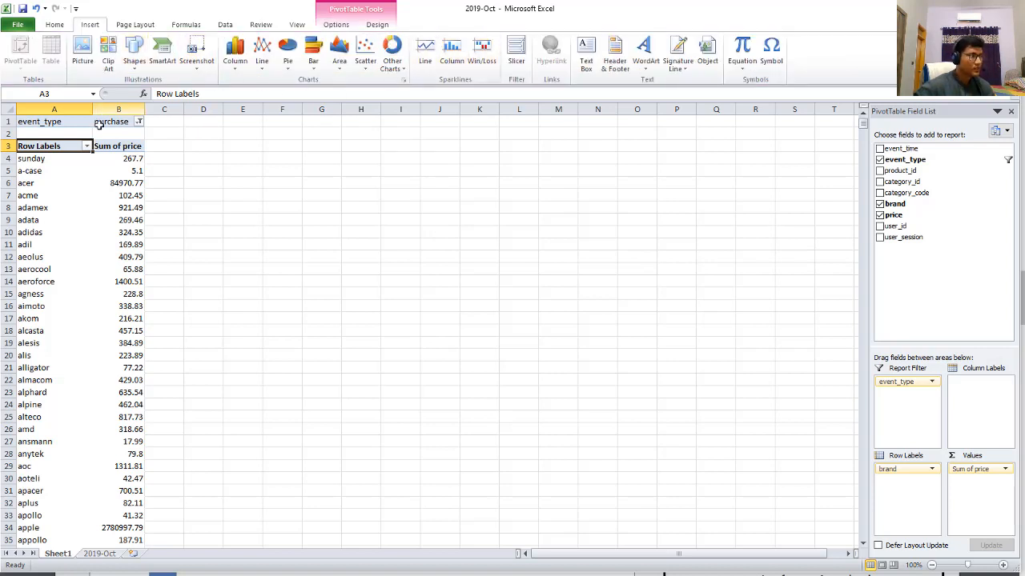
click(116, 184)
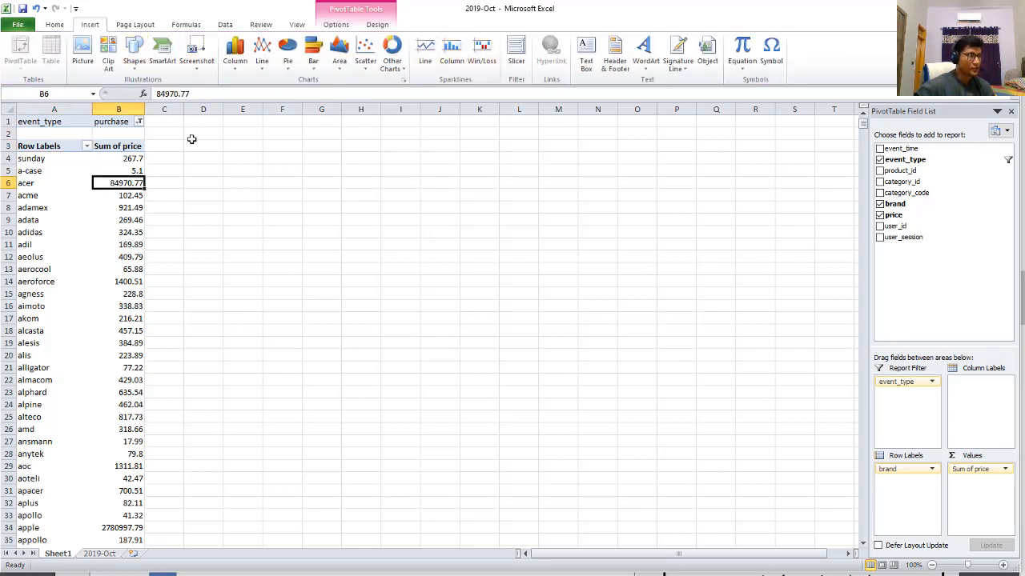
click(366, 14)
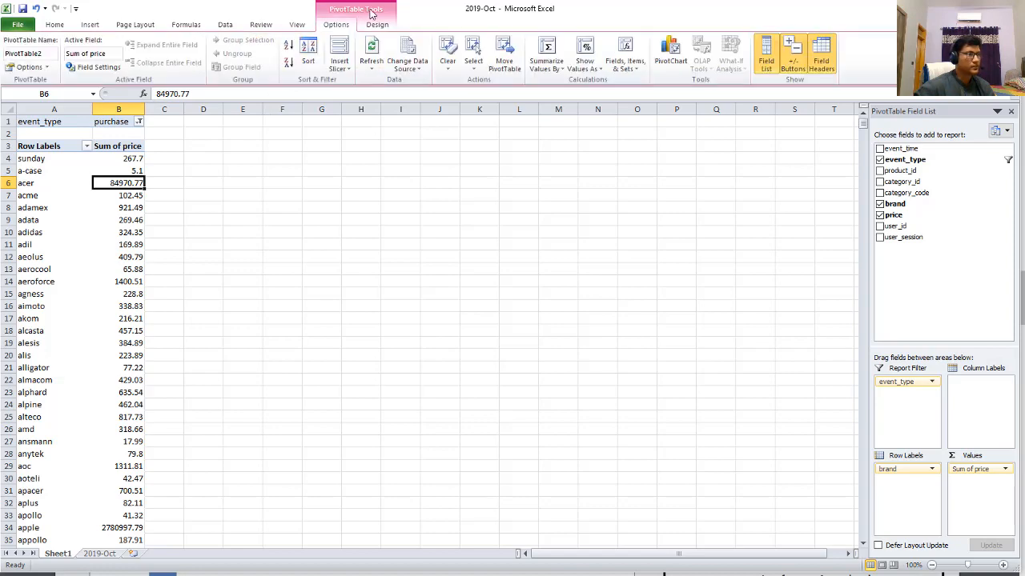
click(671, 64)
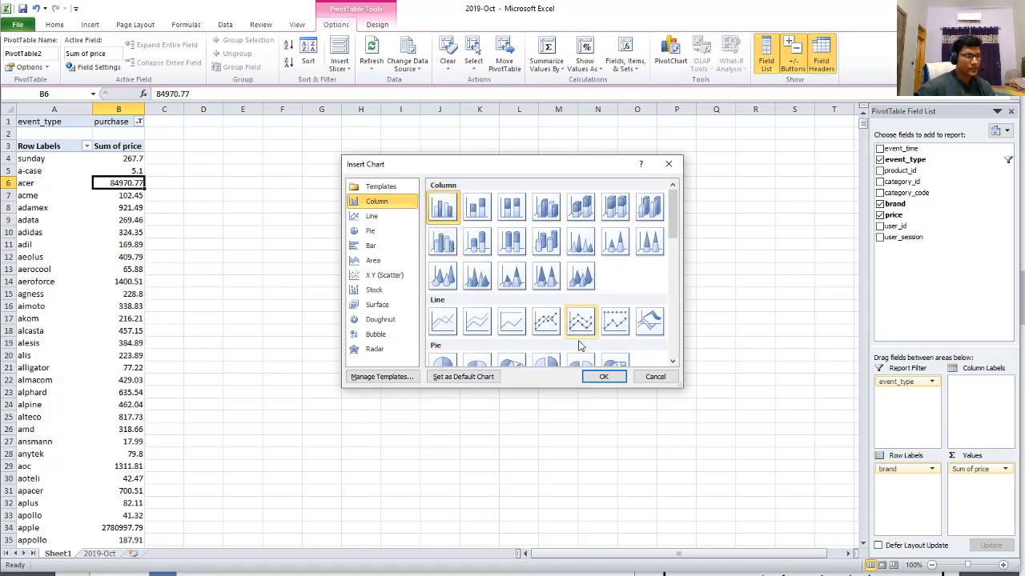
click(614, 376)
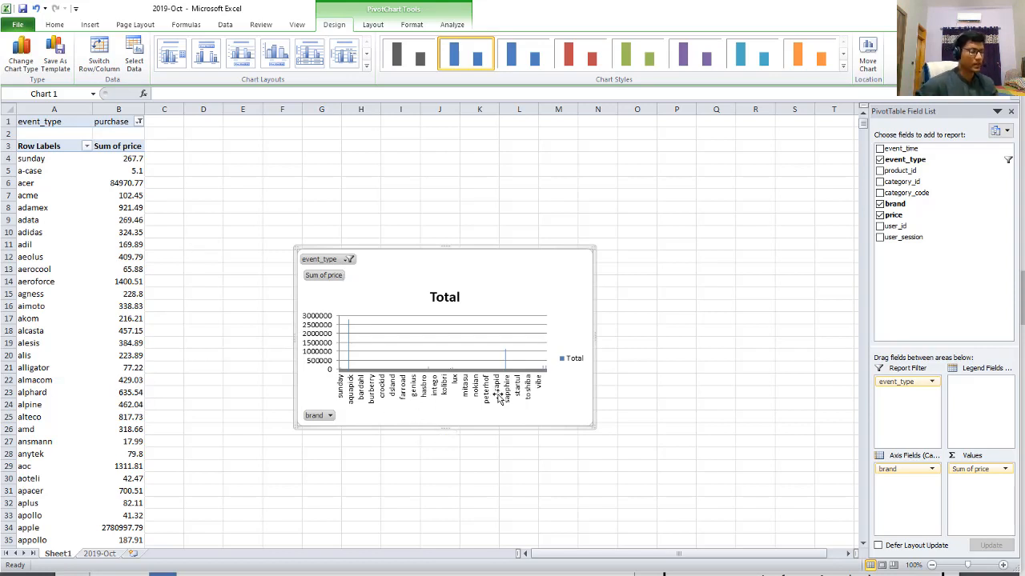
Filter the chart's brands to the top 10 items by Sum of price and move the chart up slightly.
click(350, 260)
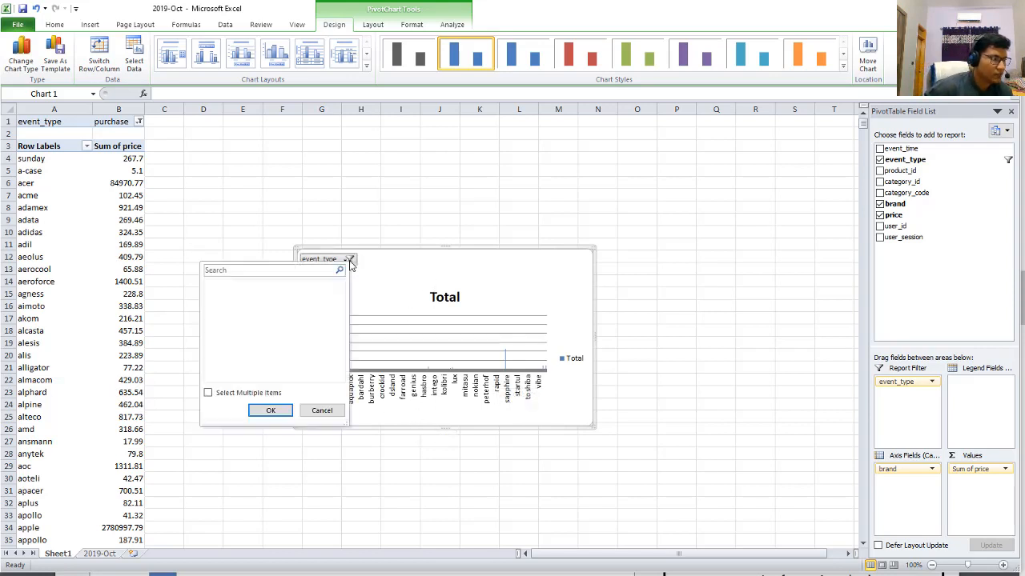
click(324, 411)
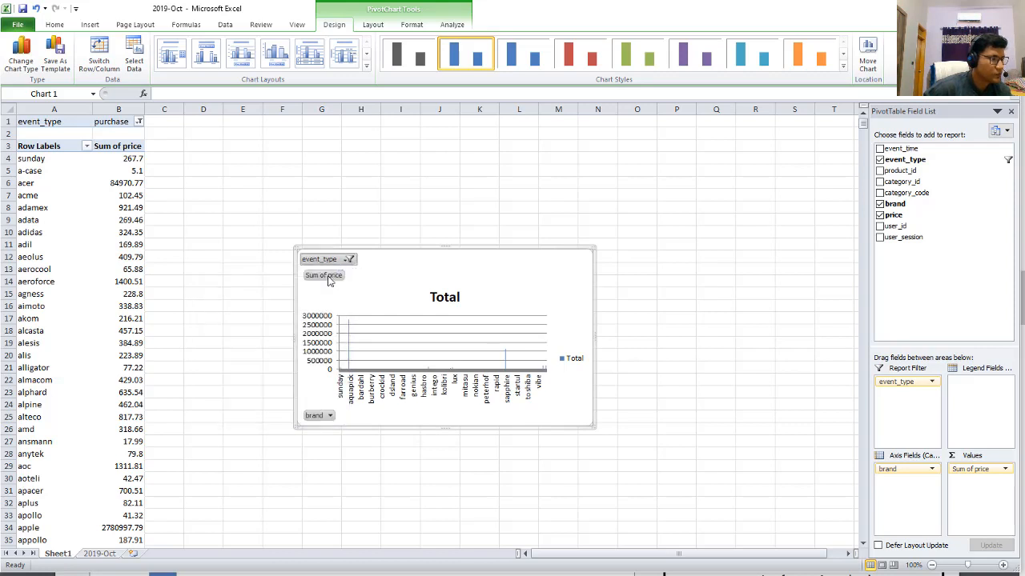
click(329, 416)
mouse_move(247, 256)
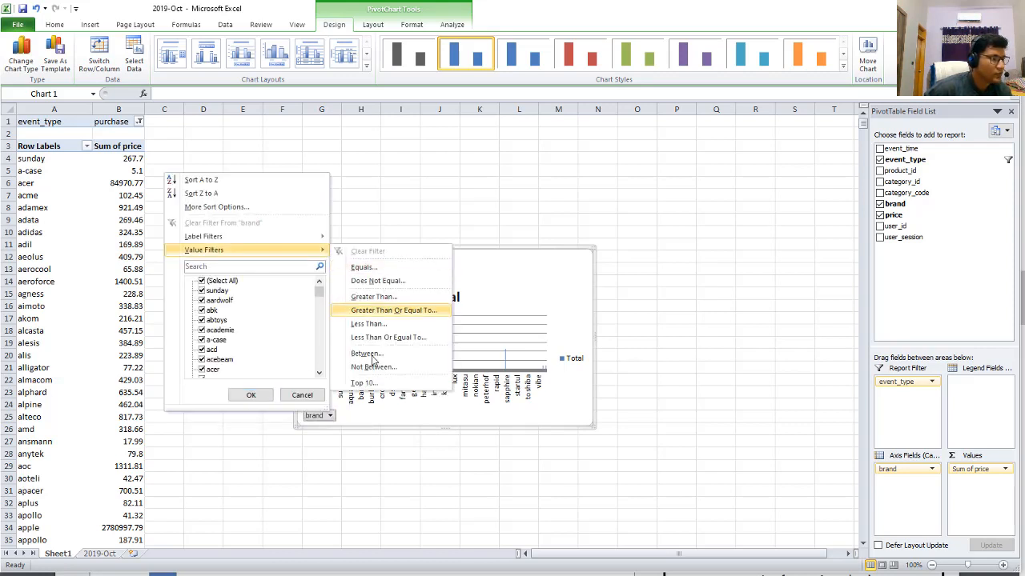
click(374, 386)
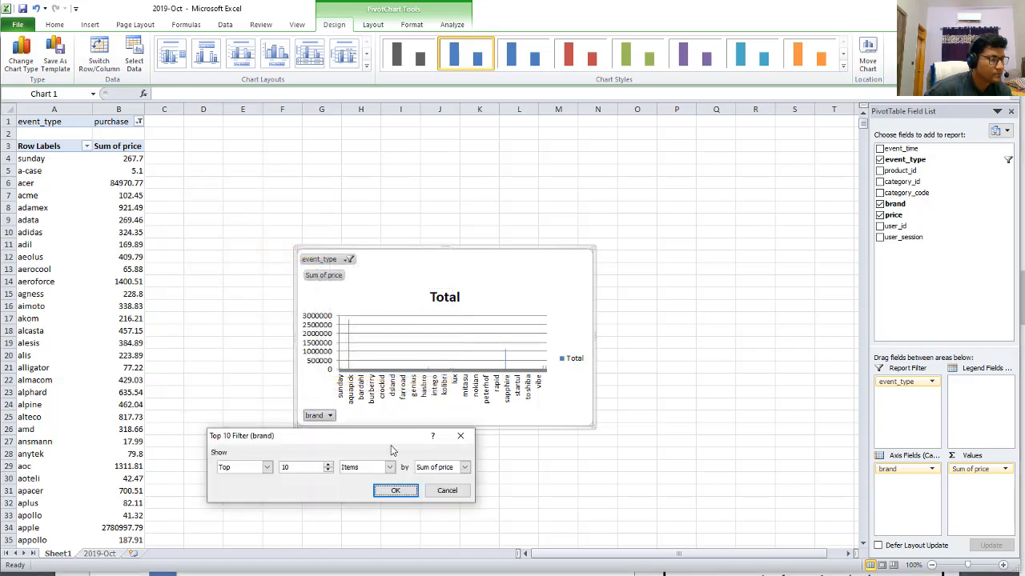
click(401, 490)
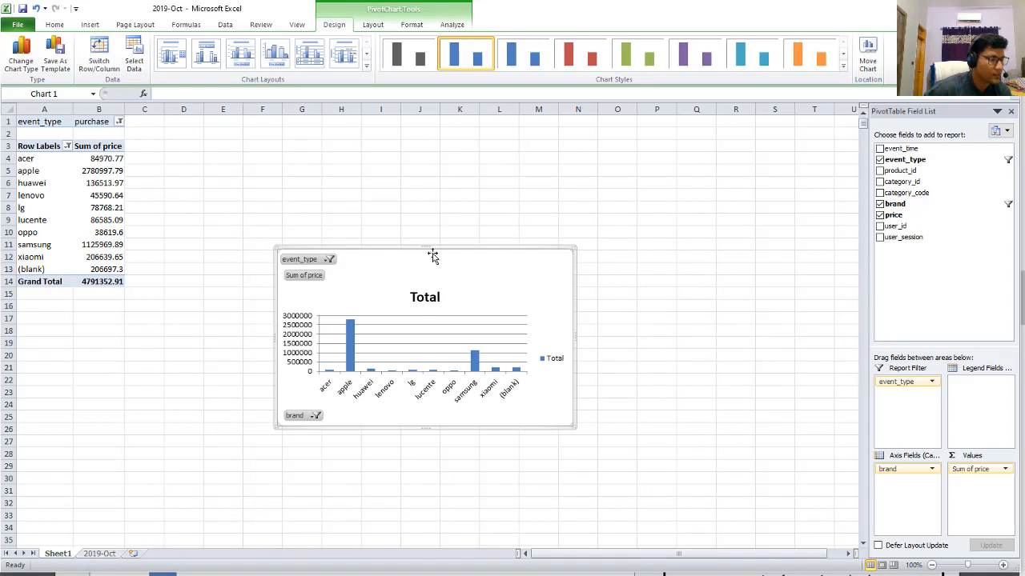
drag(446, 267, 440, 220)
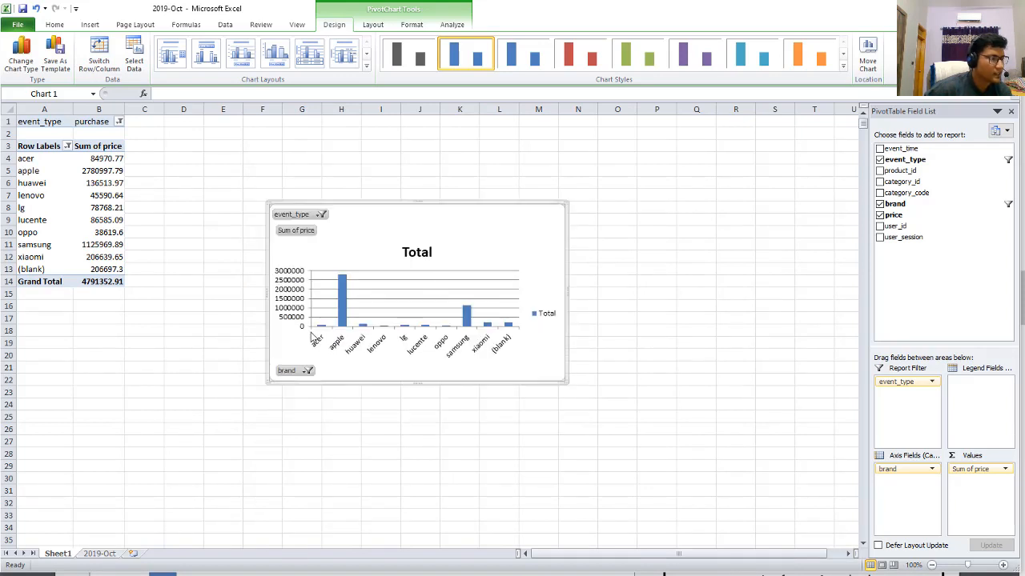
Sort the brand row labels in ascending order by Sum of price.
click(68, 147)
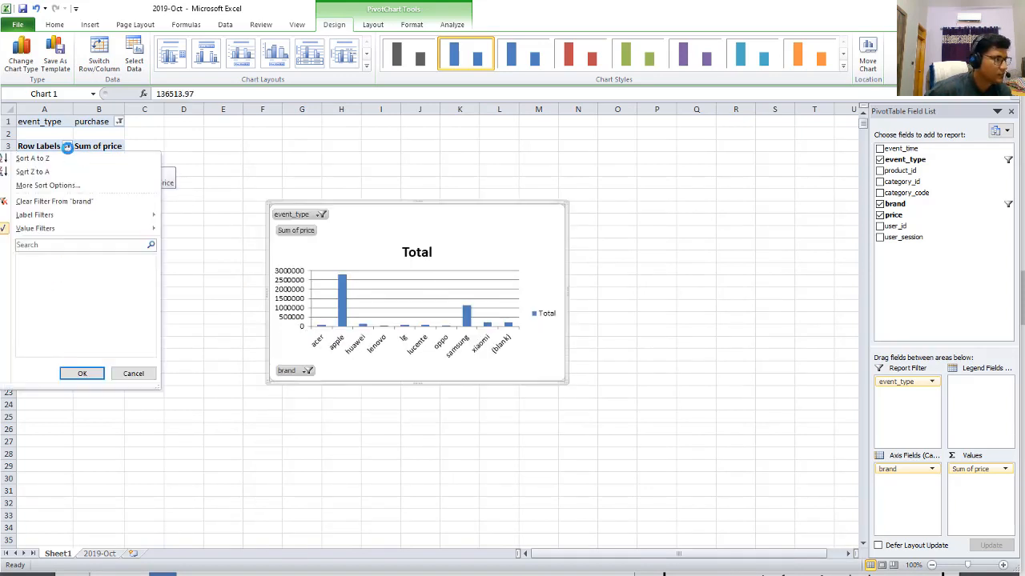
click(101, 189)
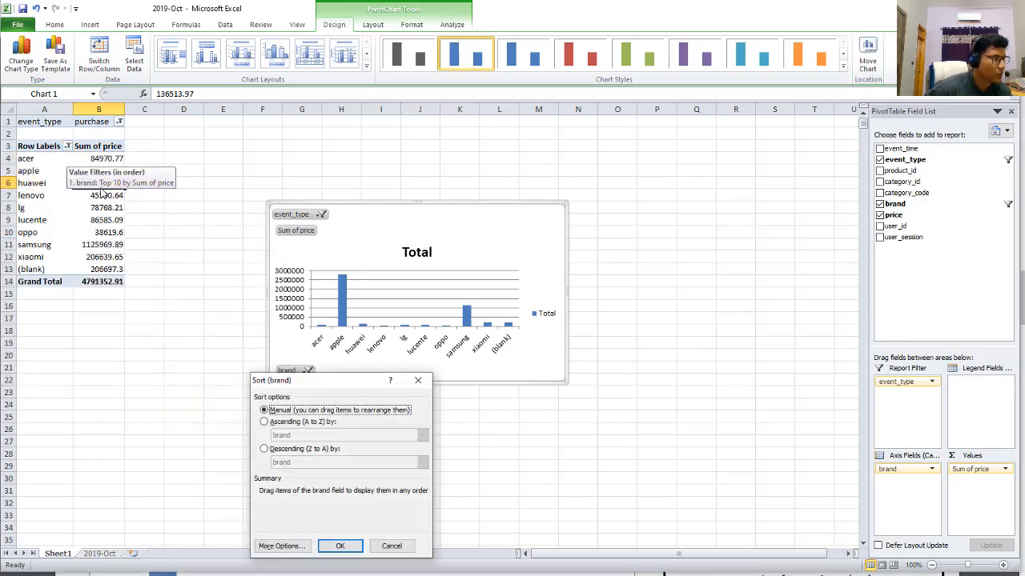
click(264, 422)
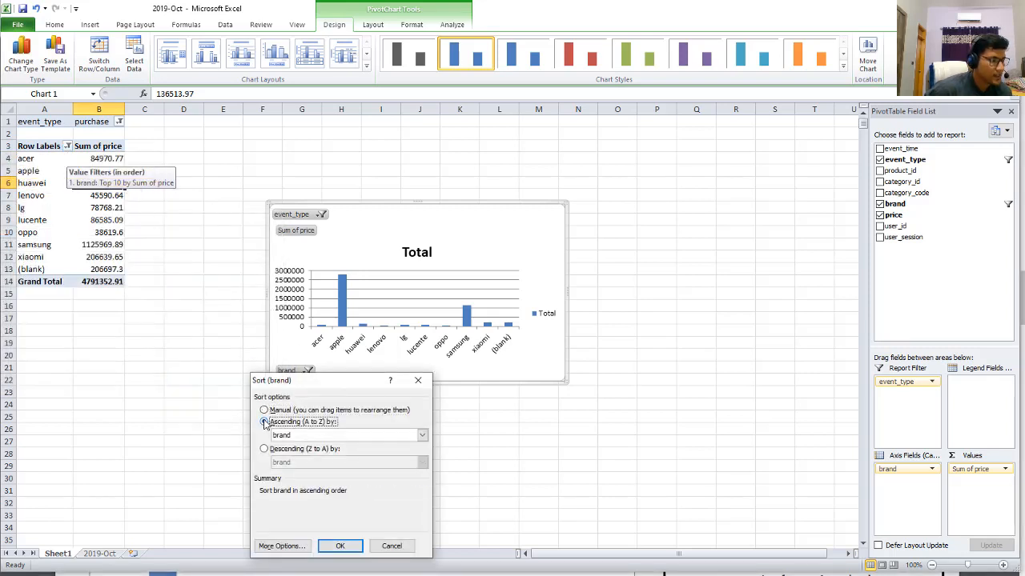
click(322, 435)
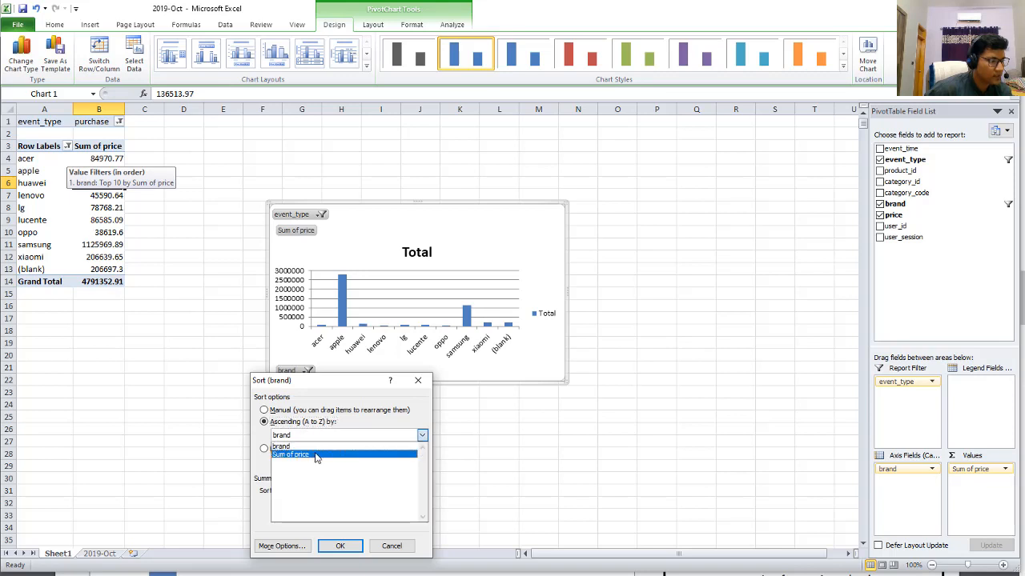
click(316, 456)
click(341, 547)
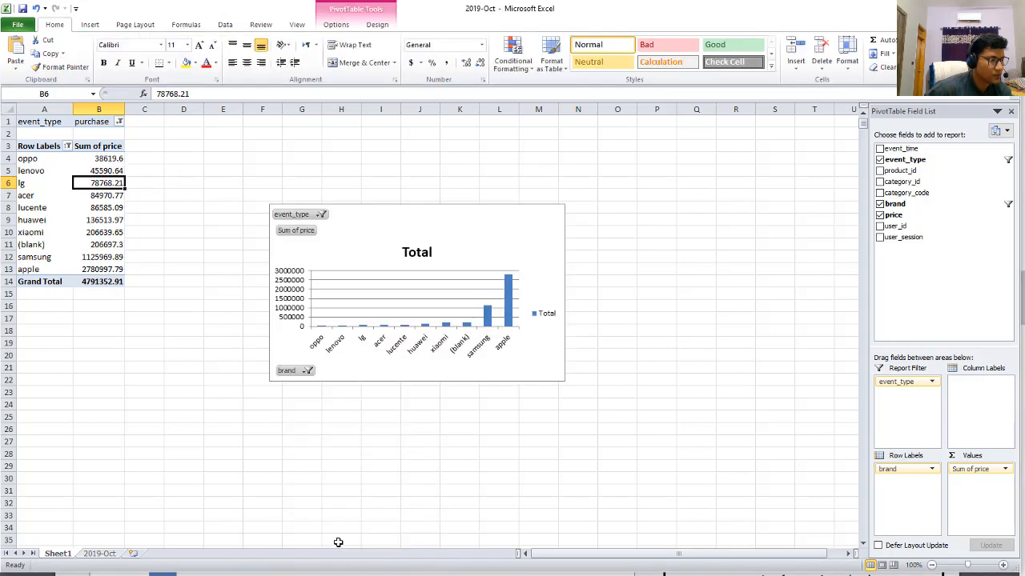
Sort the brand row labels in descending order by Sum of price.
click(67, 146)
mouse_move(113, 232)
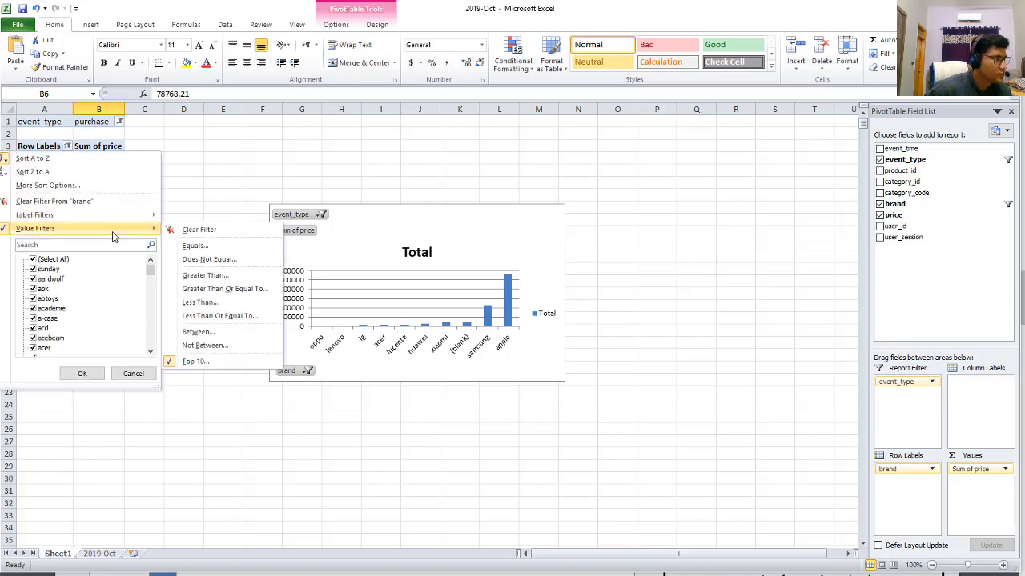
click(123, 191)
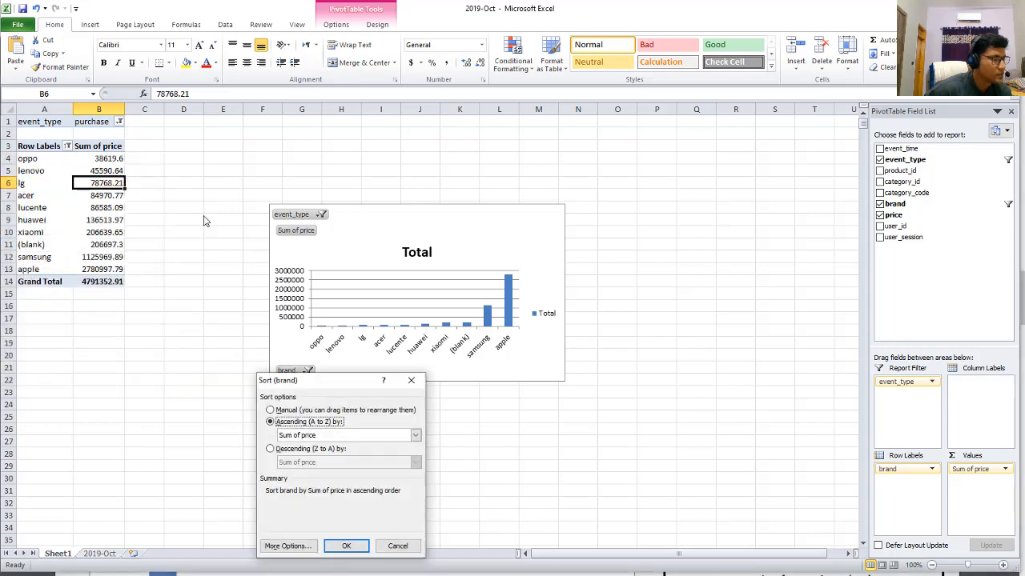
click(272, 449)
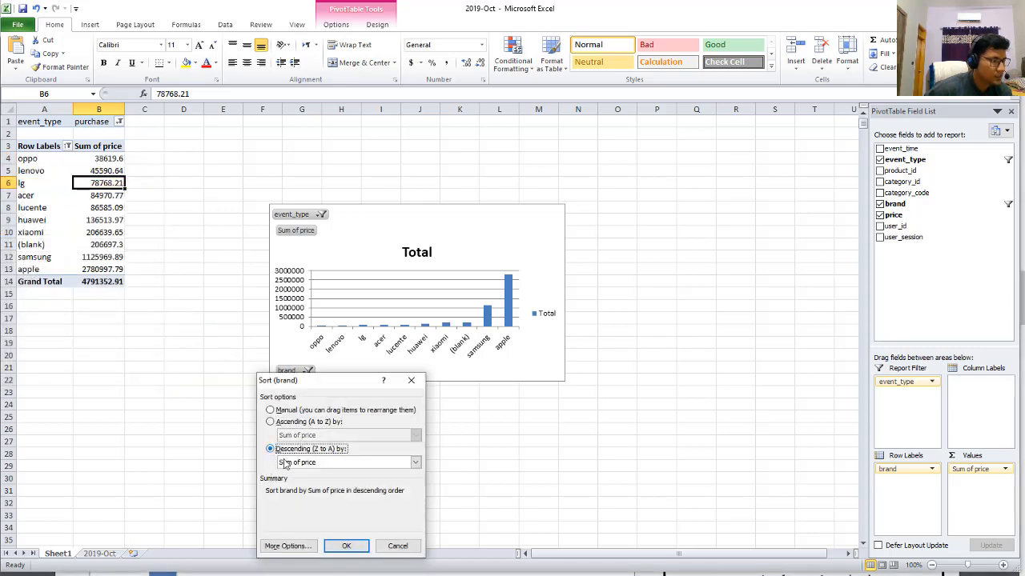
click(346, 546)
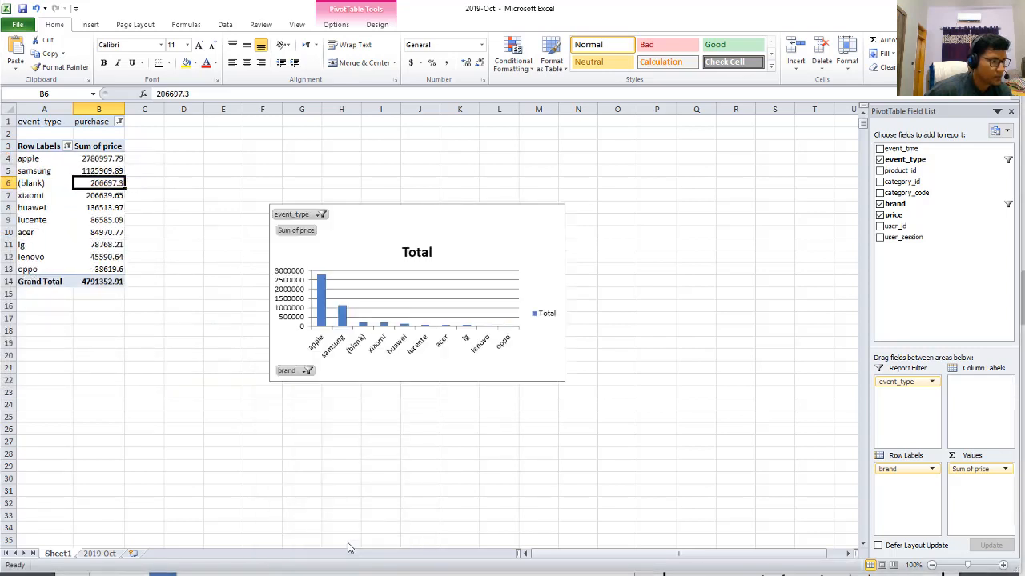
Enlarge the PivotChart and place it beside the PivotTable, spanning about columns E to R and rows 2 to 28.
click(564, 381)
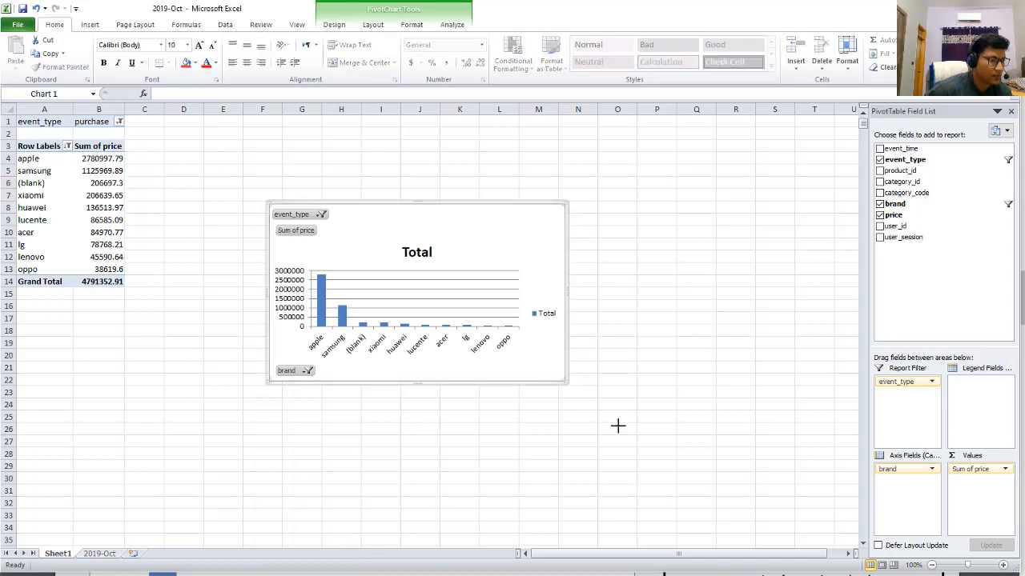
drag(568, 383, 751, 488)
drag(359, 221, 303, 145)
drag(693, 410, 737, 460)
drag(531, 168, 548, 200)
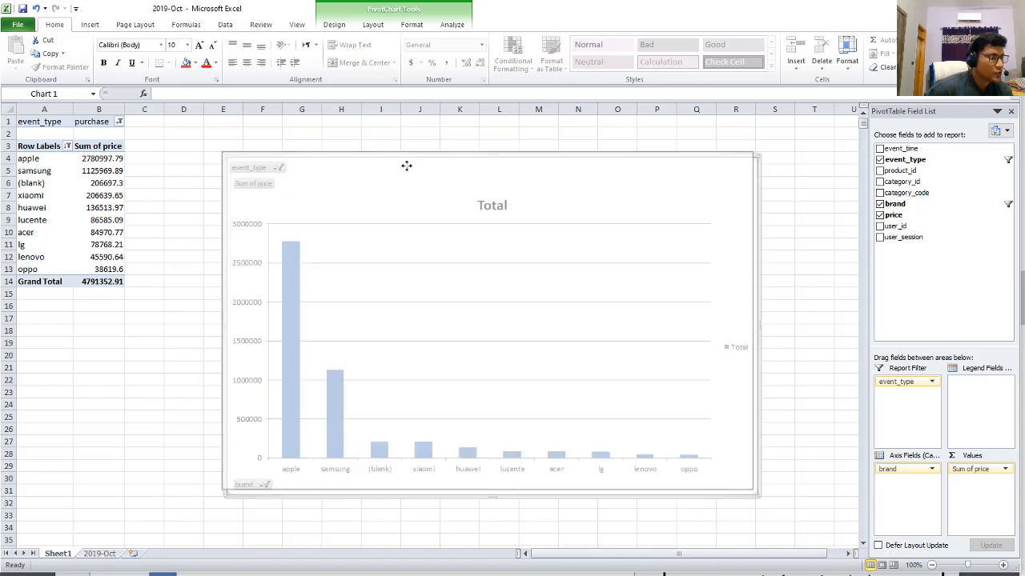
drag(407, 166, 395, 158)
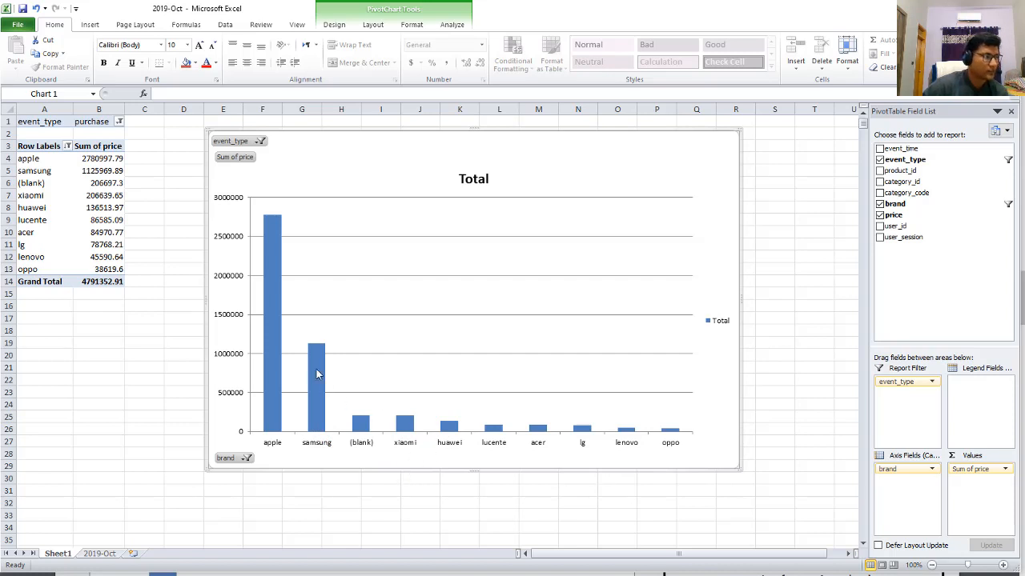
Hide all field buttons on the PivotChart.
click(232, 142)
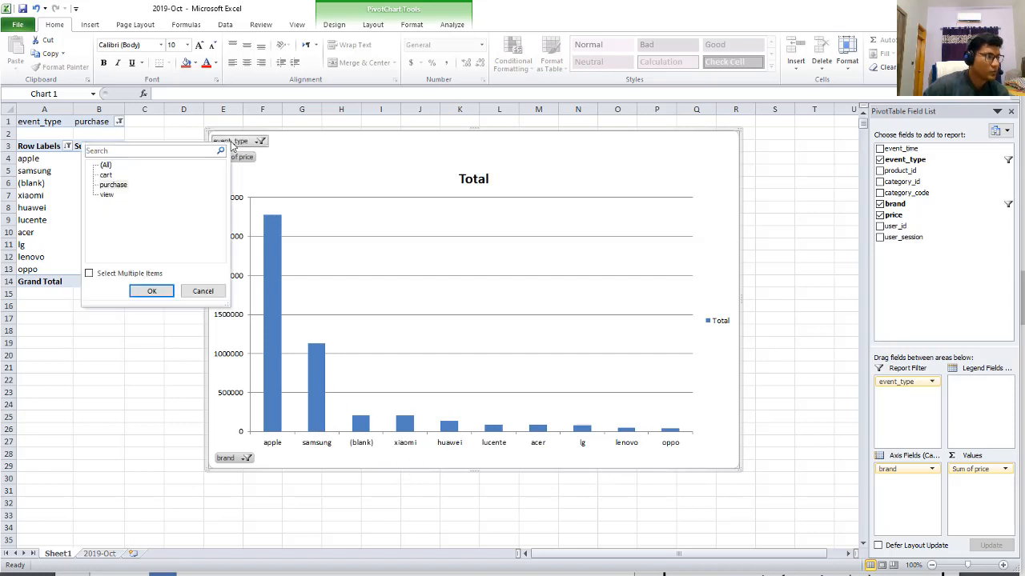
click(325, 167)
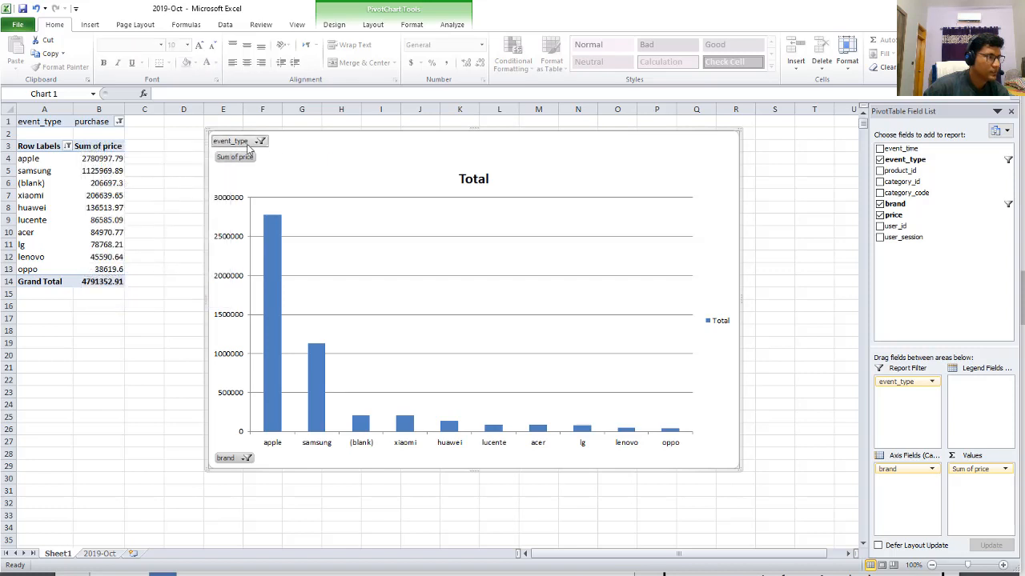
click(249, 145)
click(253, 160)
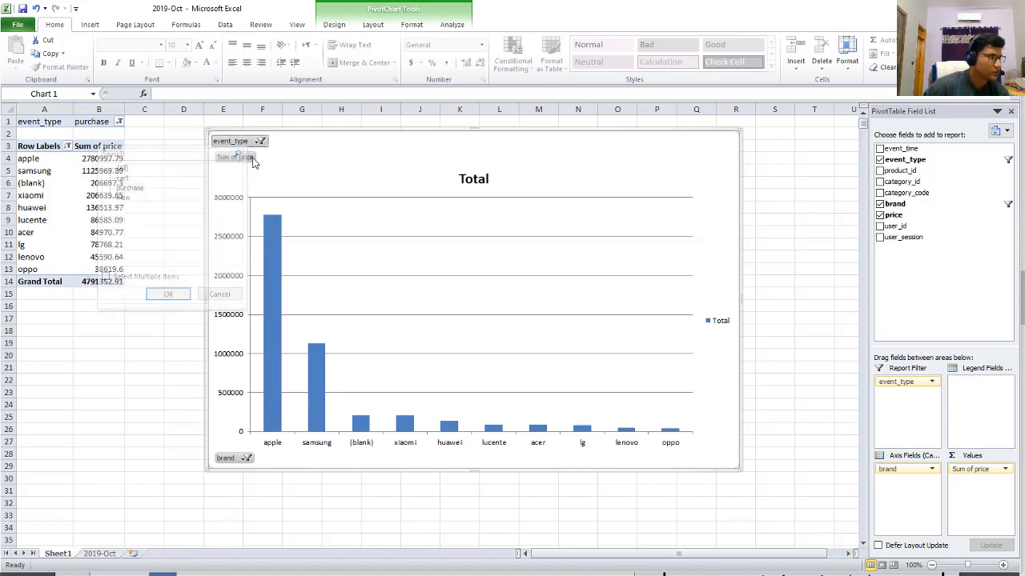
click(253, 159)
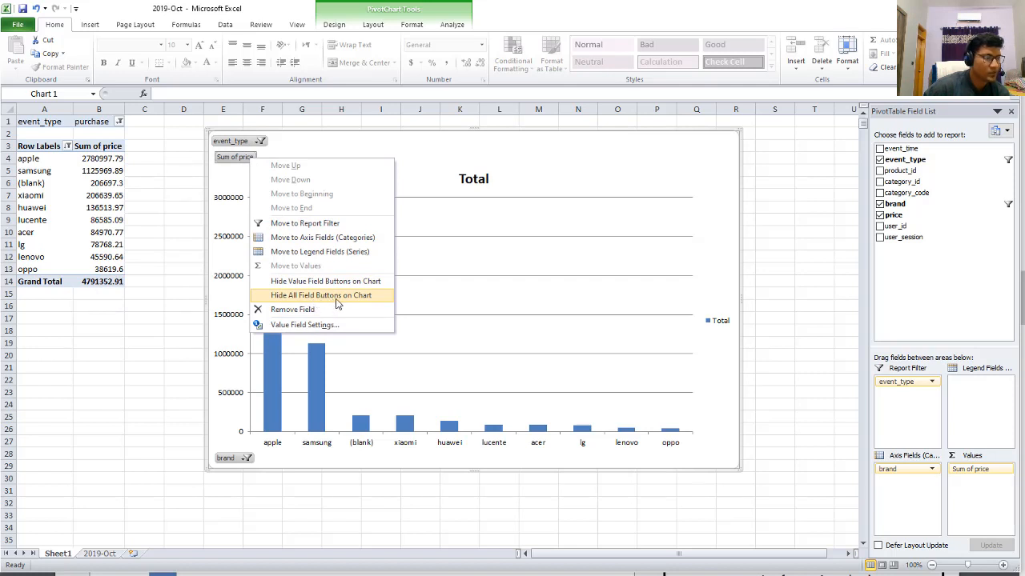
click(337, 300)
Replace the PivotChart's title with "Brands Sales Revenue".
click(486, 146)
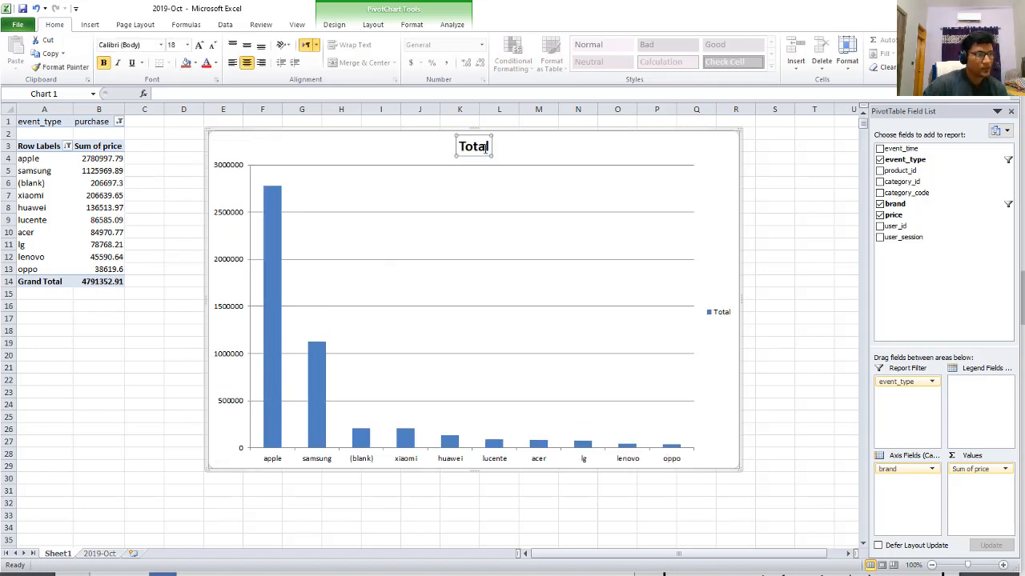
double_click(488, 147)
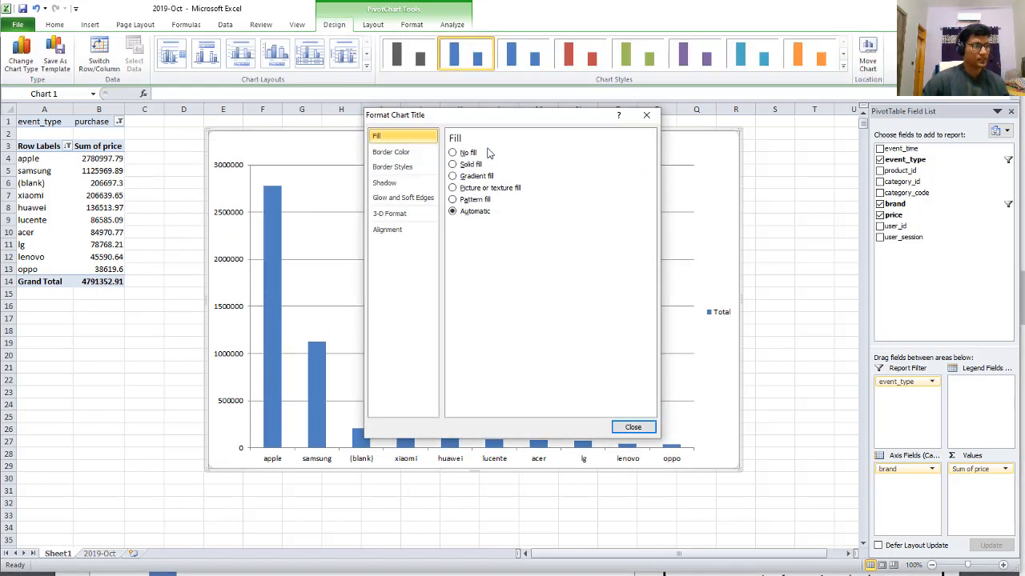
click(632, 428)
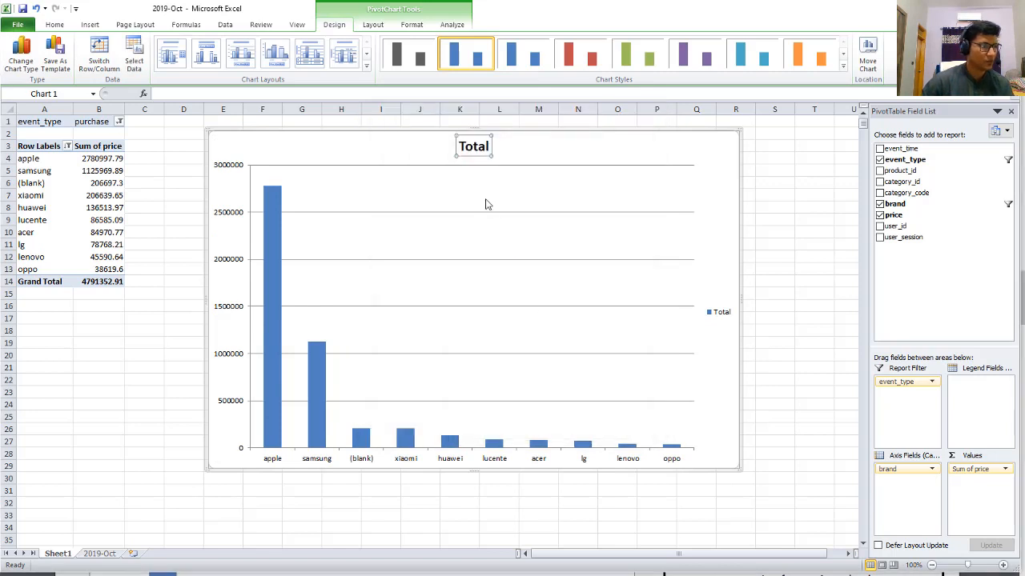
double_click(480, 148)
key(BackSpace)
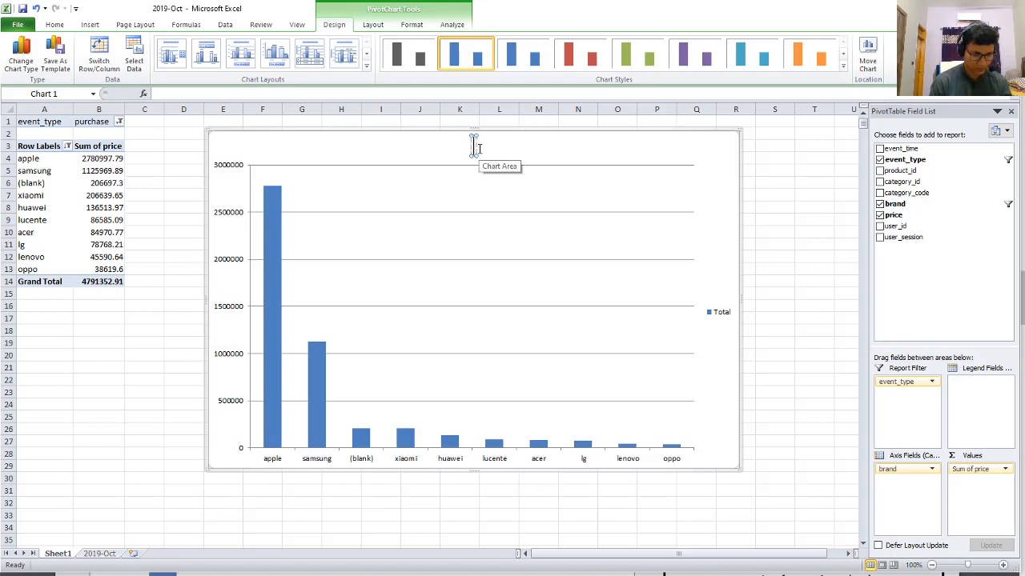
text(Brands Revenue)
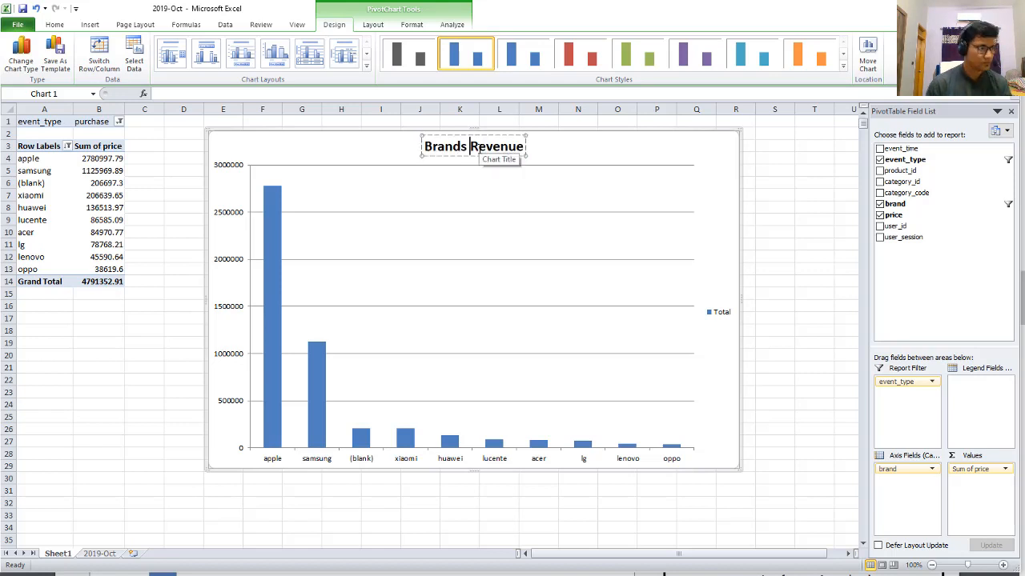
click(471, 148)
text(Sales)
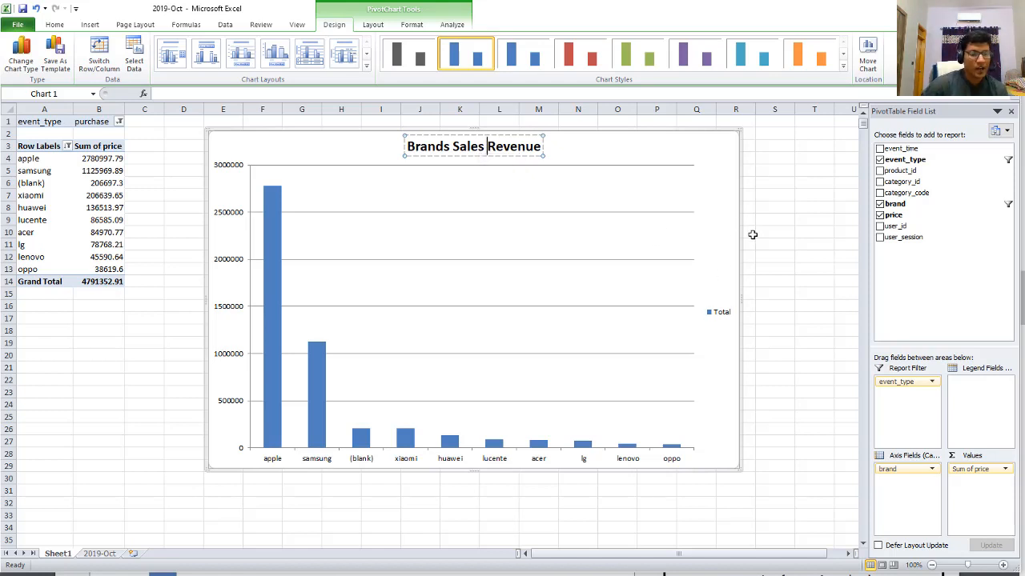
Delete the PivotChart's legend and extend the chart title to "Brands Sales Revenue in USD".
click(719, 316)
key(Delete)
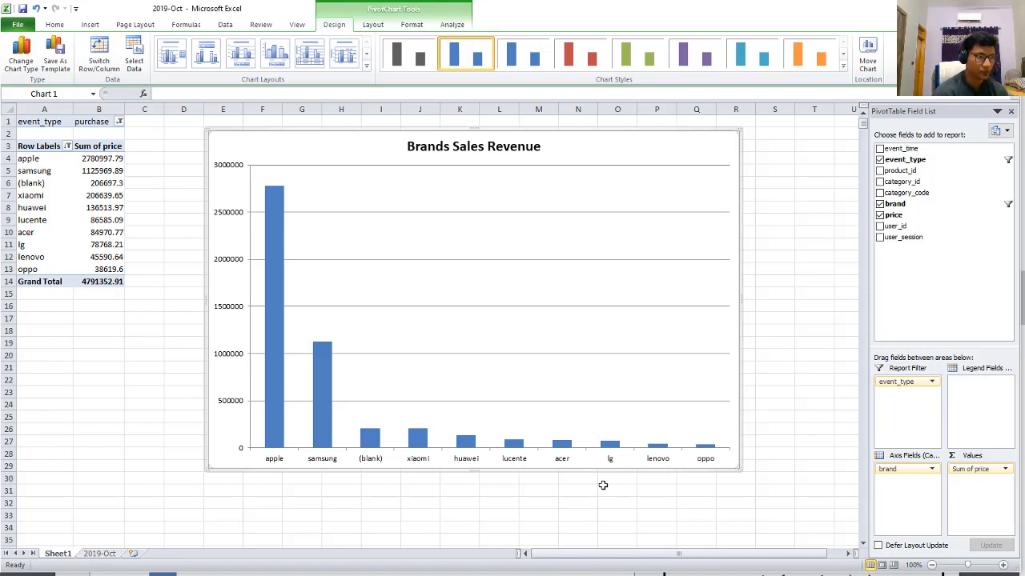
click(522, 148)
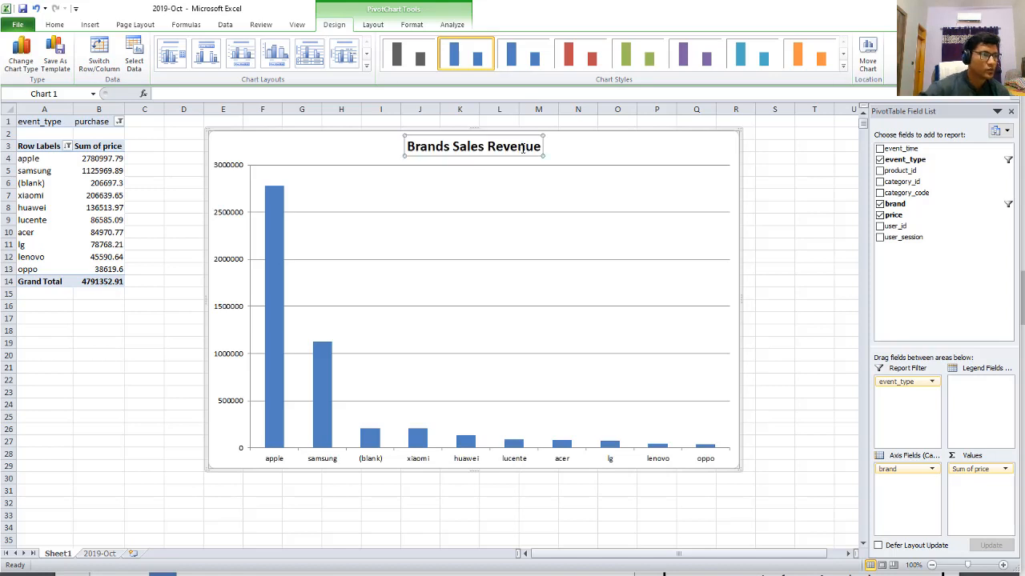
double_click(542, 147)
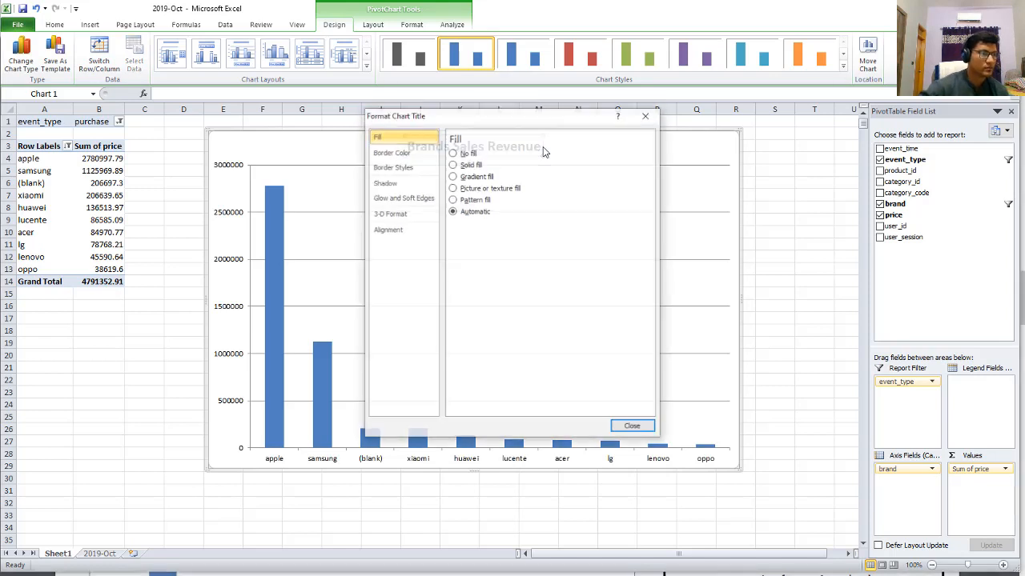
click(628, 424)
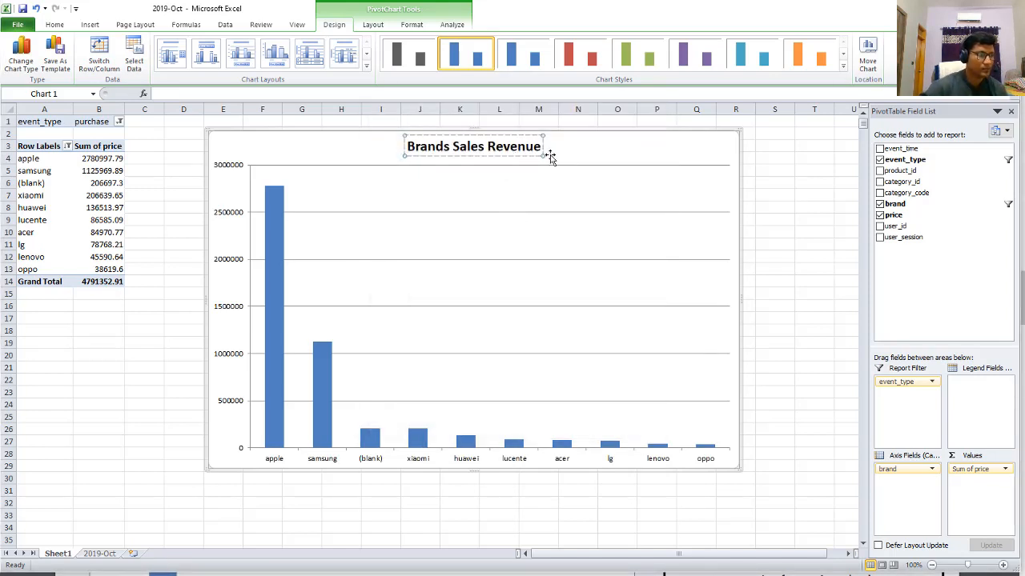
text(in USD)
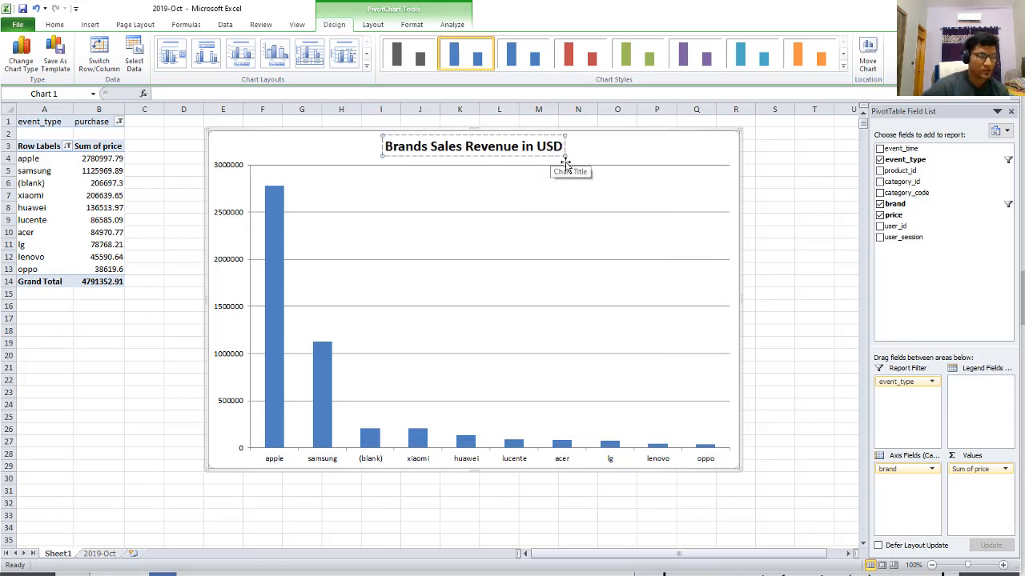
click(790, 224)
click(700, 227)
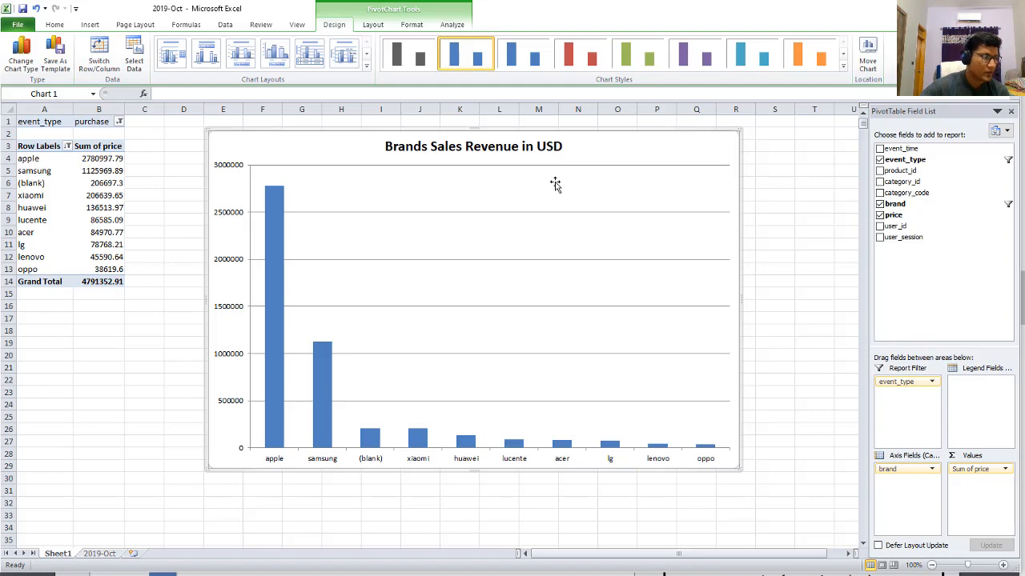
Create a second PivotTable from Table1 on the 2019-Oct sheet, placed on a new worksheet.
click(98, 554)
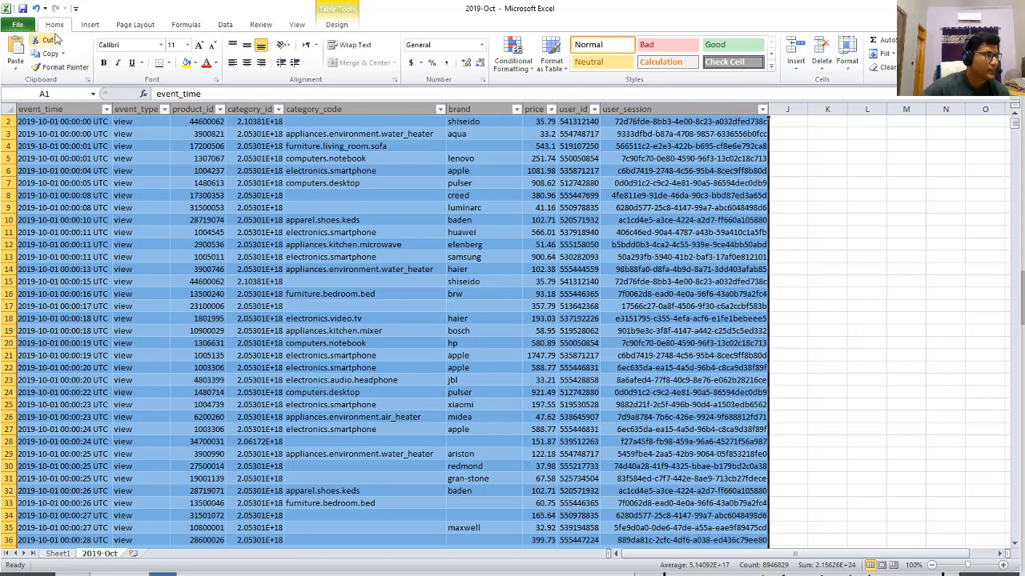
click(91, 25)
click(28, 57)
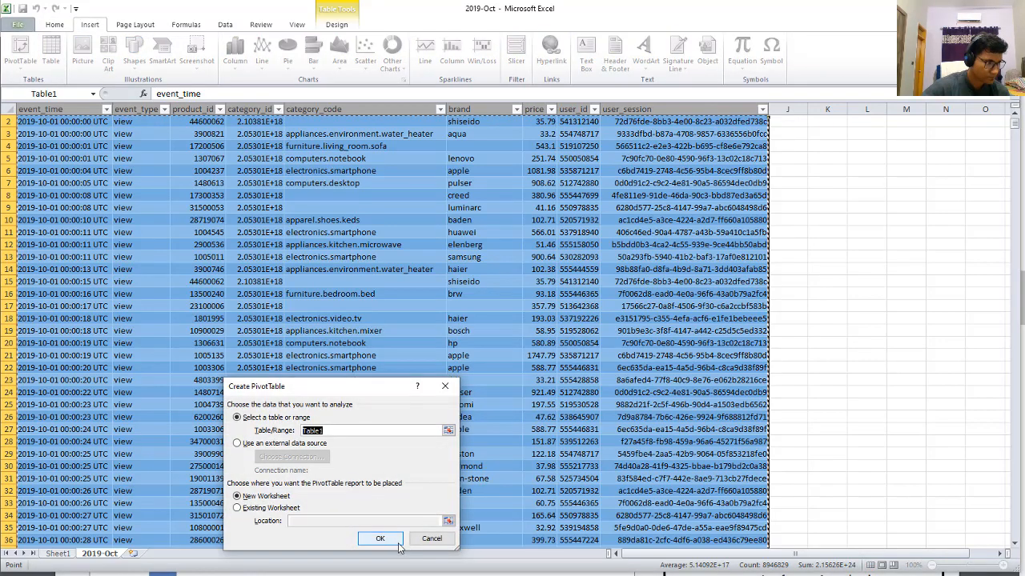
click(381, 539)
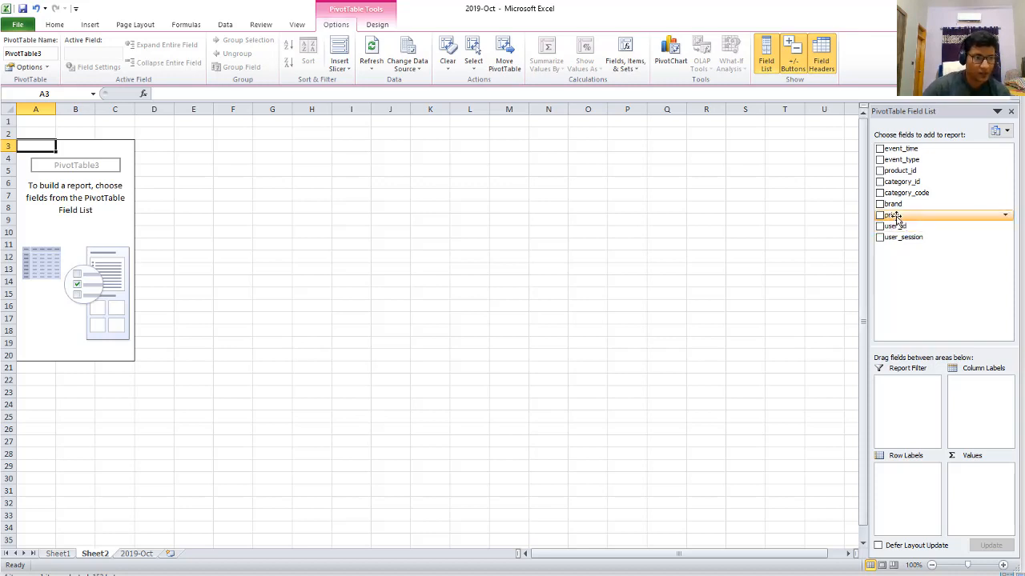
Set brand as the row labels, count of brand as the values, and event_type as the report filter.
drag(893, 204, 908, 480)
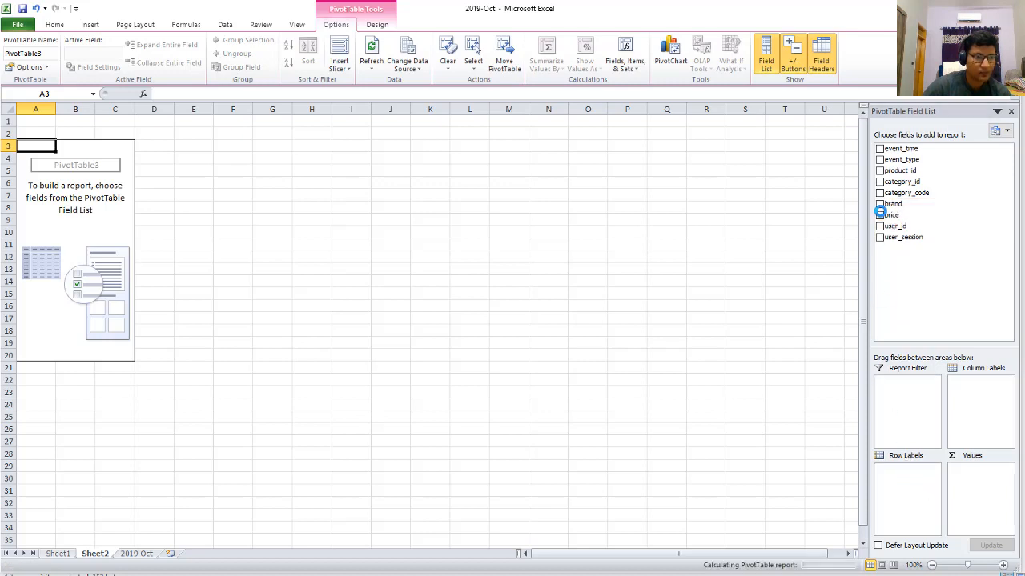
drag(893, 205, 974, 483)
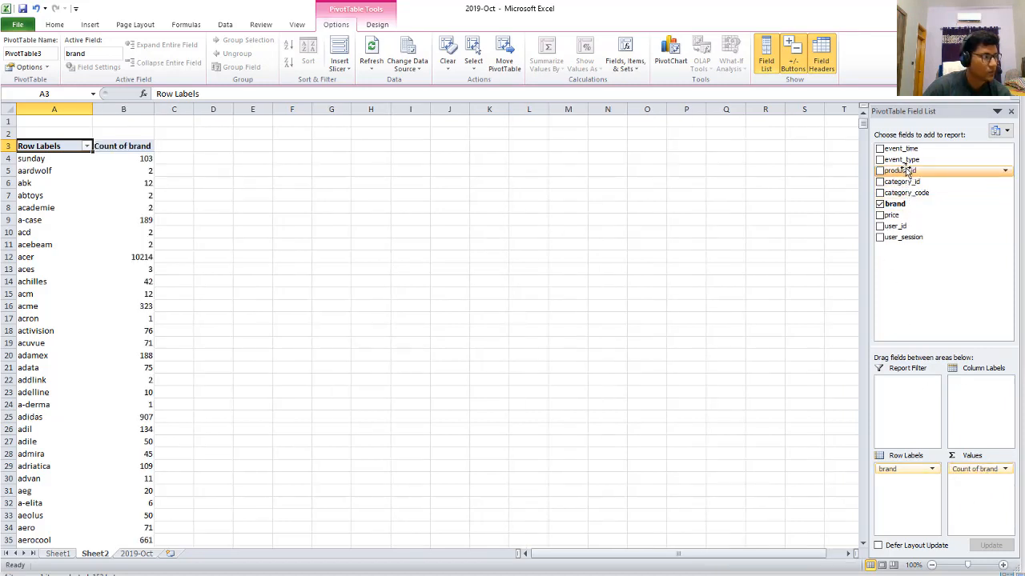
drag(901, 160, 887, 396)
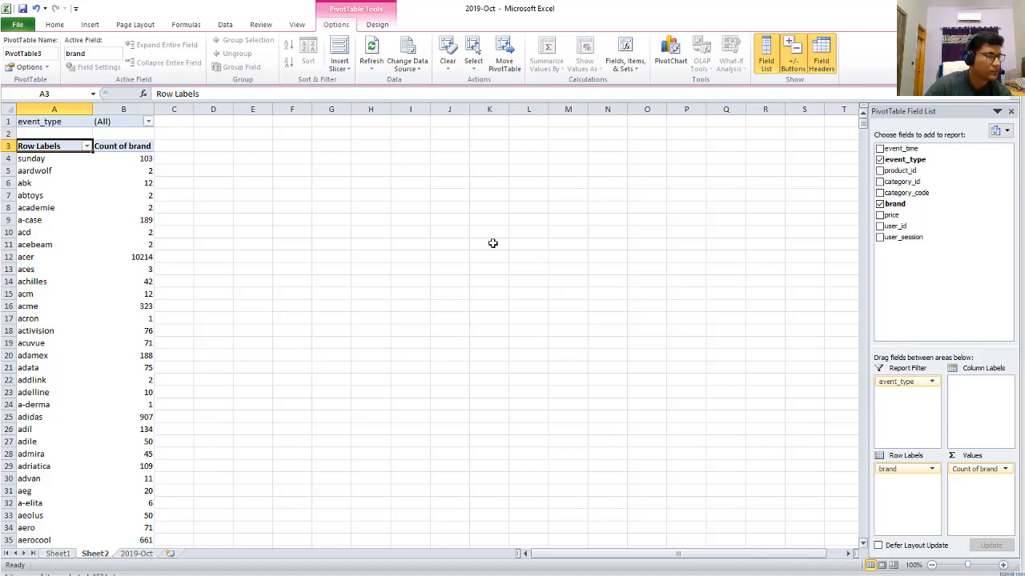
Filter the PivotTable's event_type to purchase only.
click(148, 122)
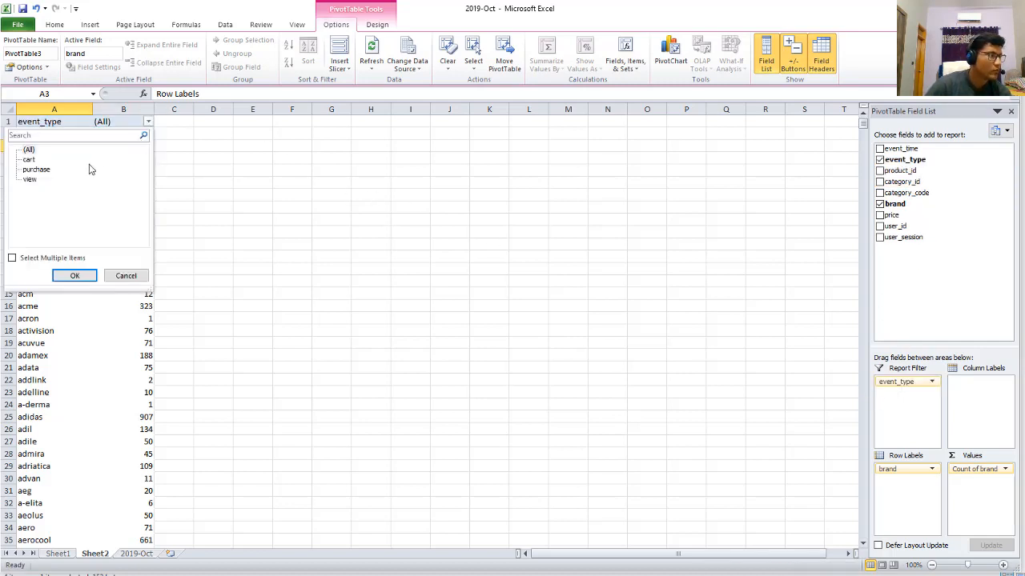
click(50, 171)
click(75, 276)
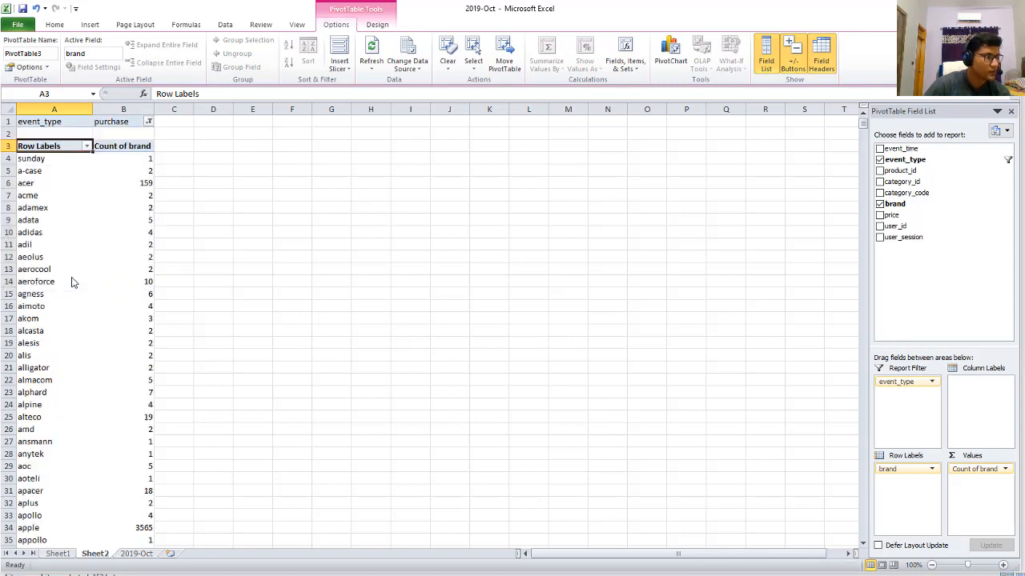
Insert a clustered bar PivotChart of the brand purchase counts.
click(671, 56)
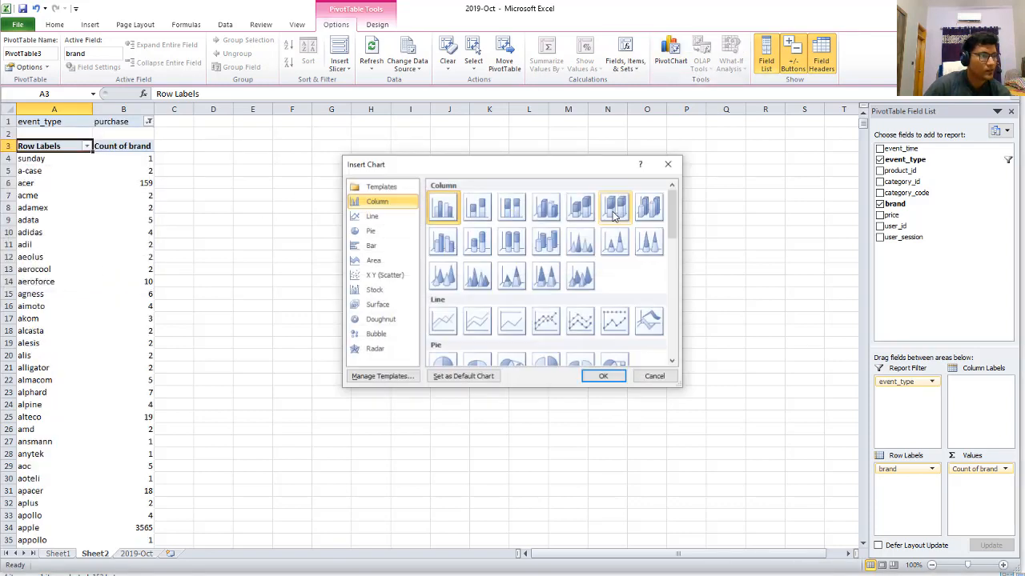
click(378, 247)
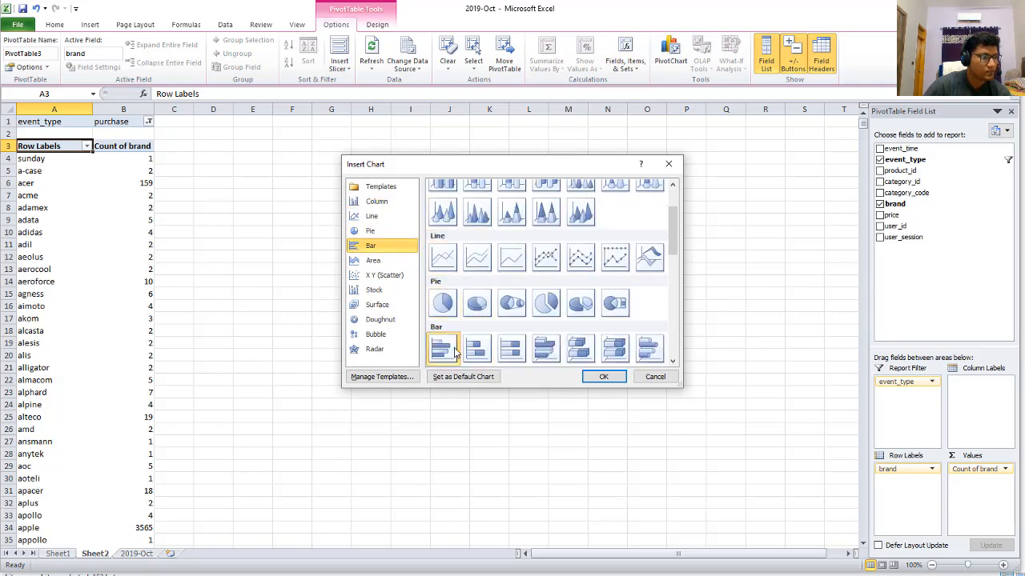
click(613, 378)
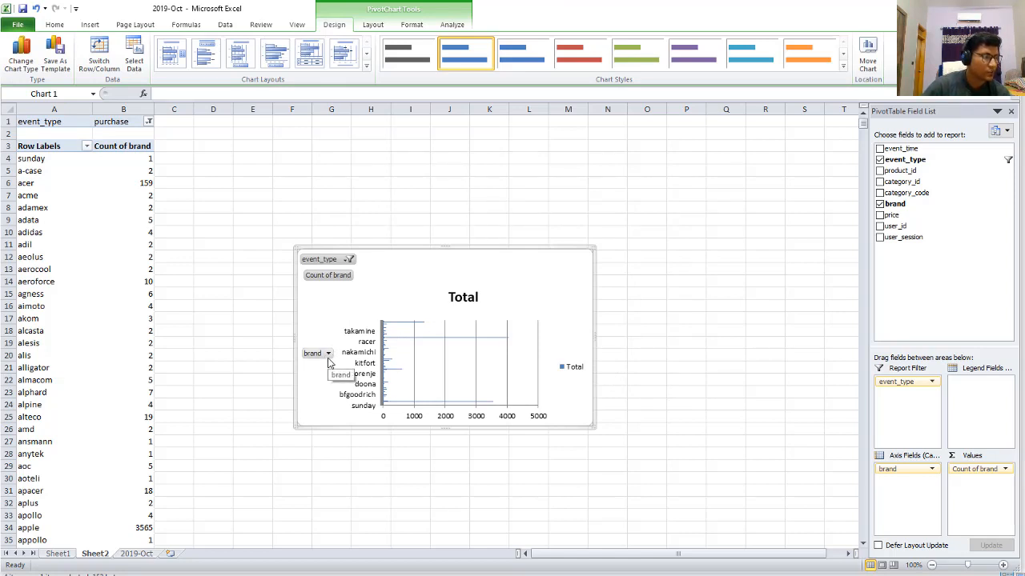
click(347, 261)
click(394, 270)
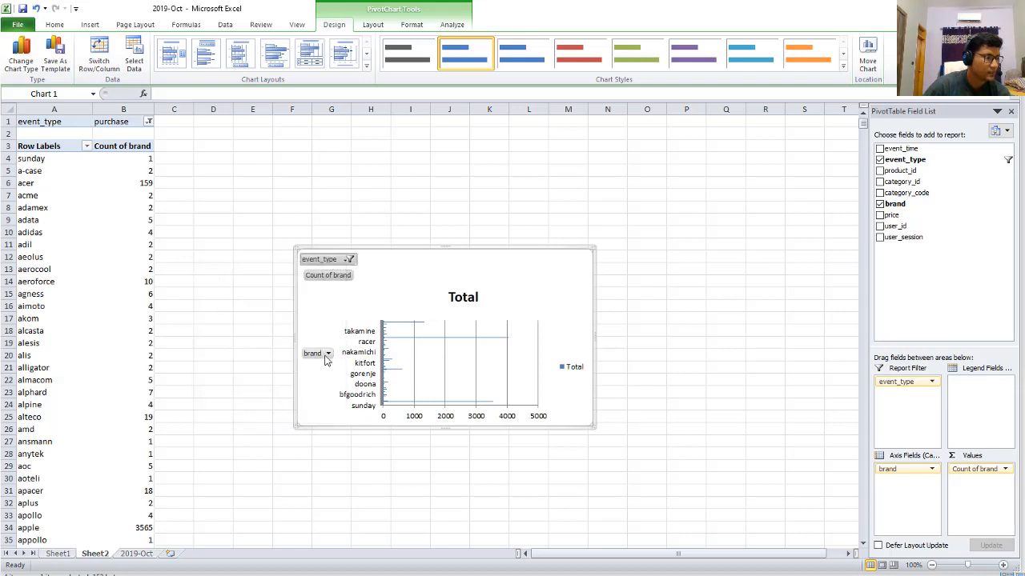
Apply a Top 10 value filter to brand, showing the top 10 items by Count of brand.
click(327, 357)
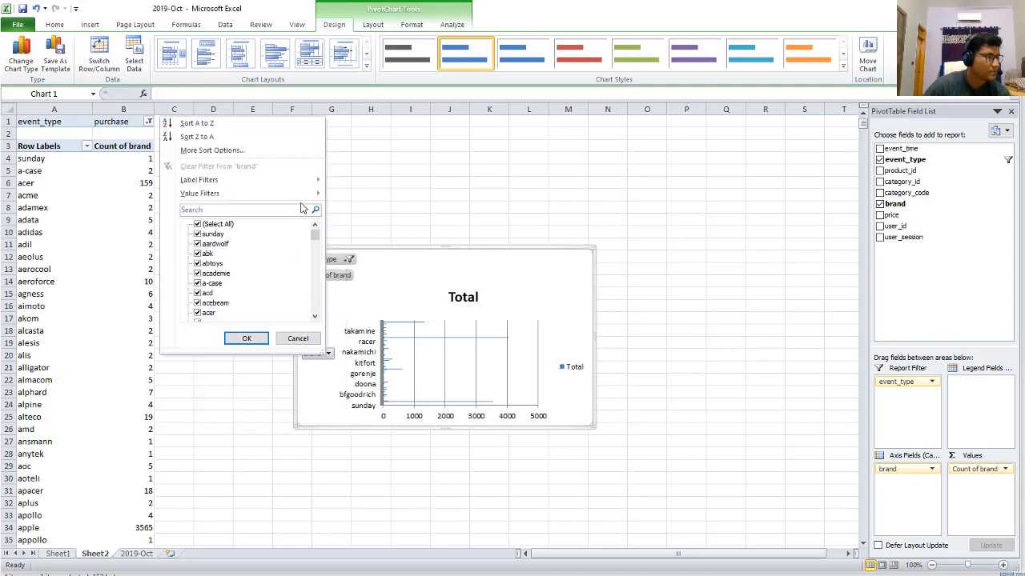
mouse_move(303, 201)
click(361, 327)
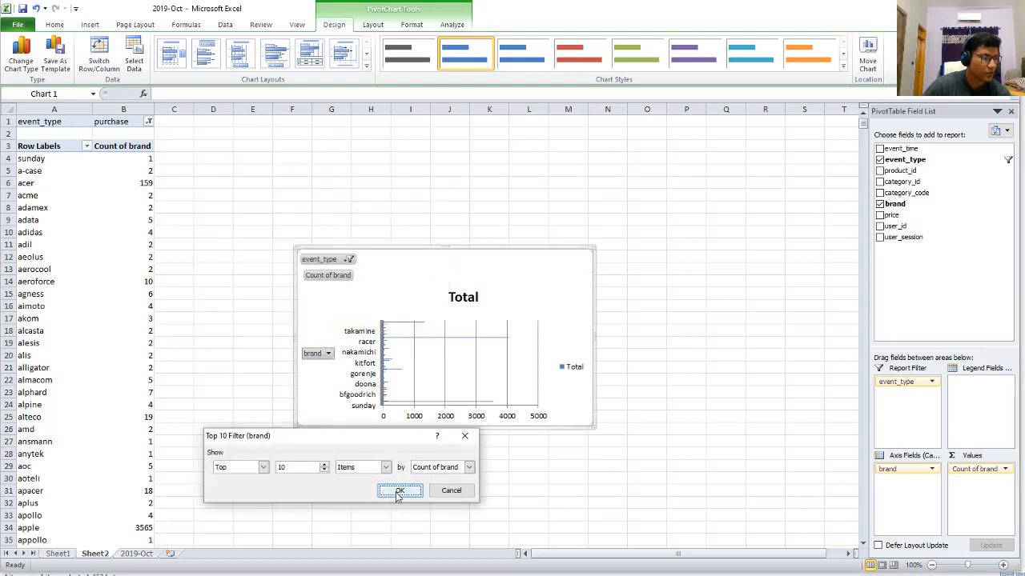
click(399, 491)
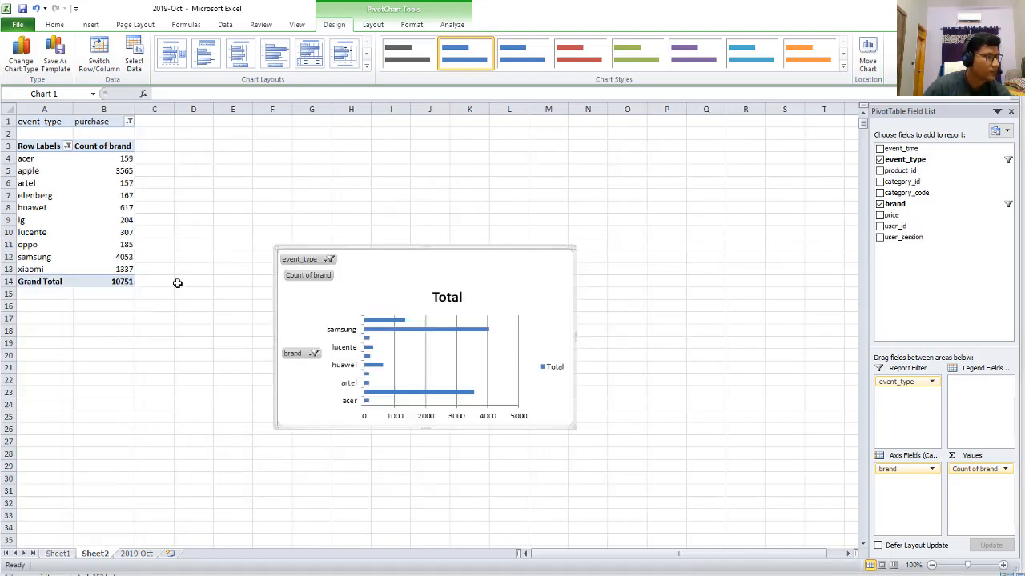
Sort the brand row labels in ascending order by Count of brand.
click(67, 147)
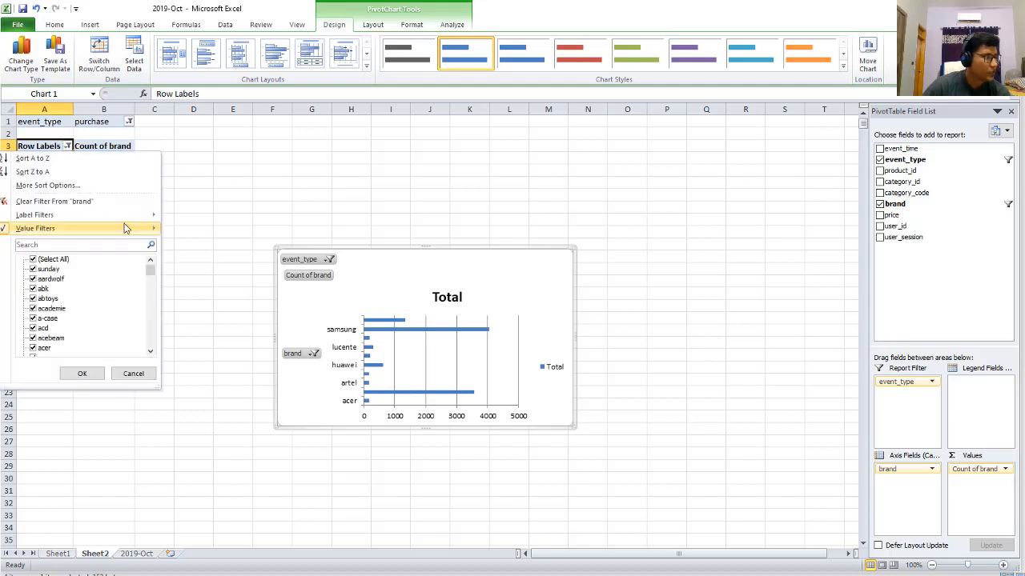
click(136, 187)
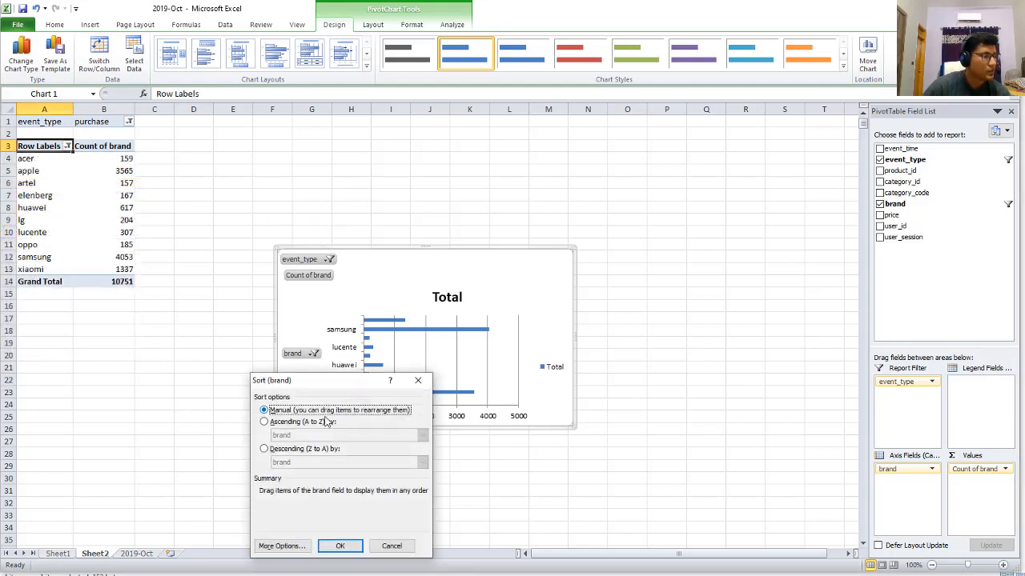
click(265, 423)
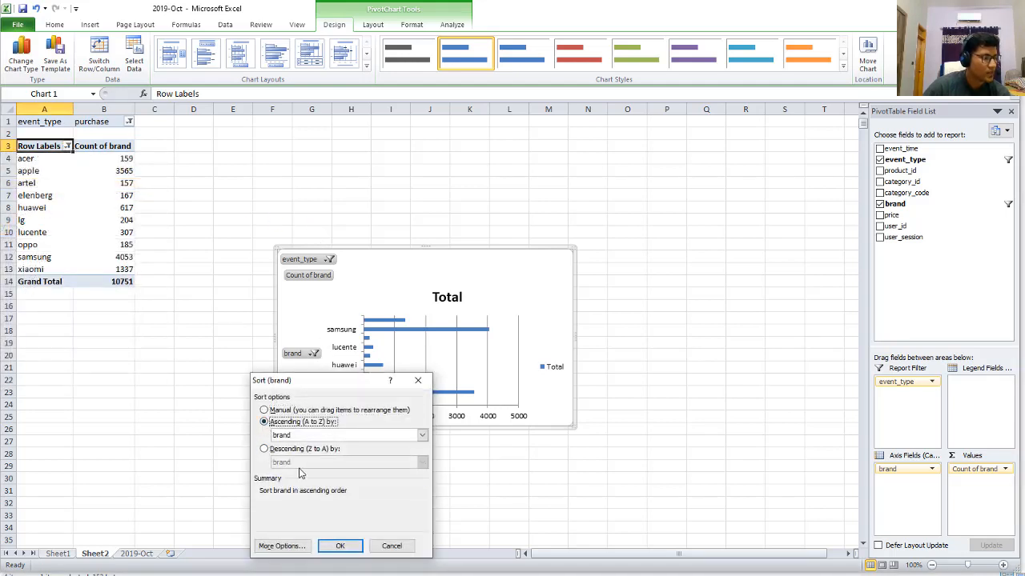
click(309, 435)
click(312, 456)
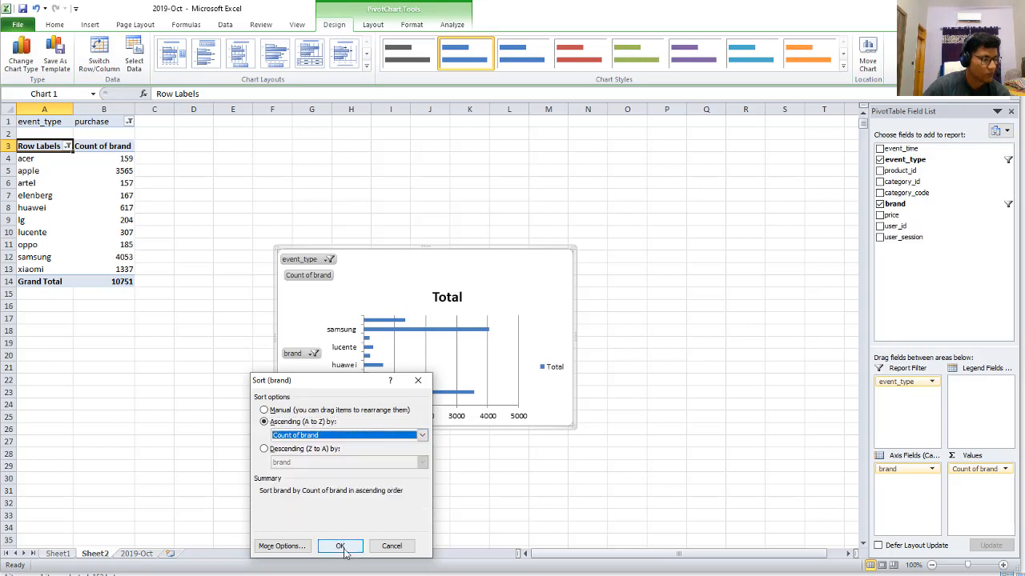
click(339, 545)
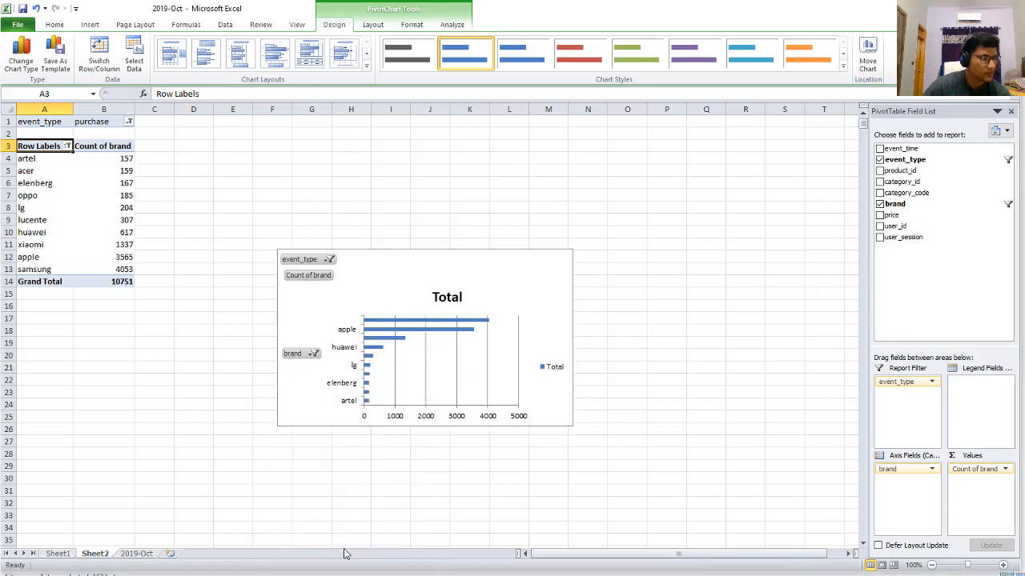
Enlarge the bar PivotChart and place it beside the PivotTable, spanning about columns D to Q and rows 4 to 26.
click(565, 410)
drag(572, 425, 795, 523)
drag(427, 256, 388, 194)
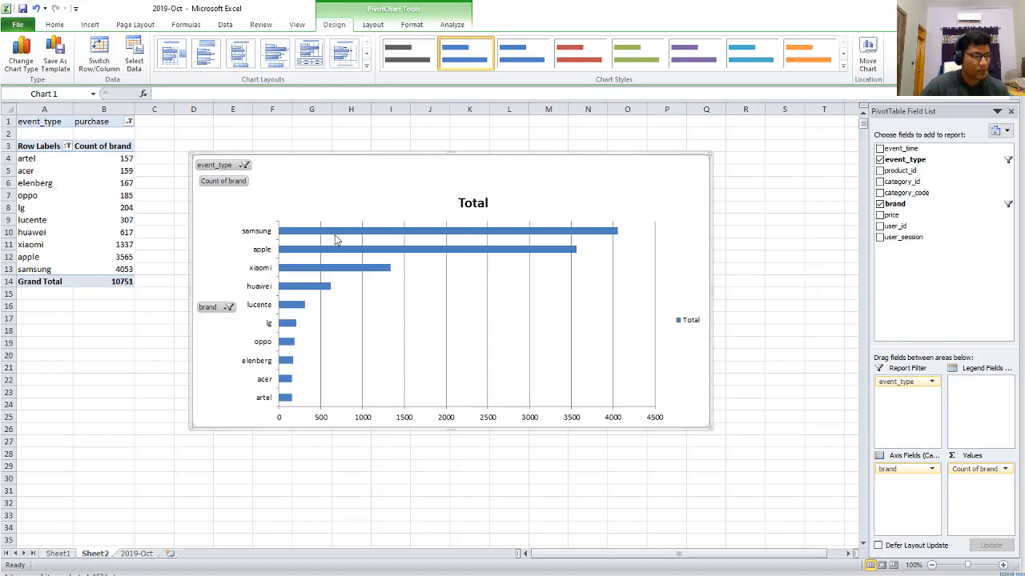
Delete the legend from the bar PivotChart.
mouse_move(335, 238)
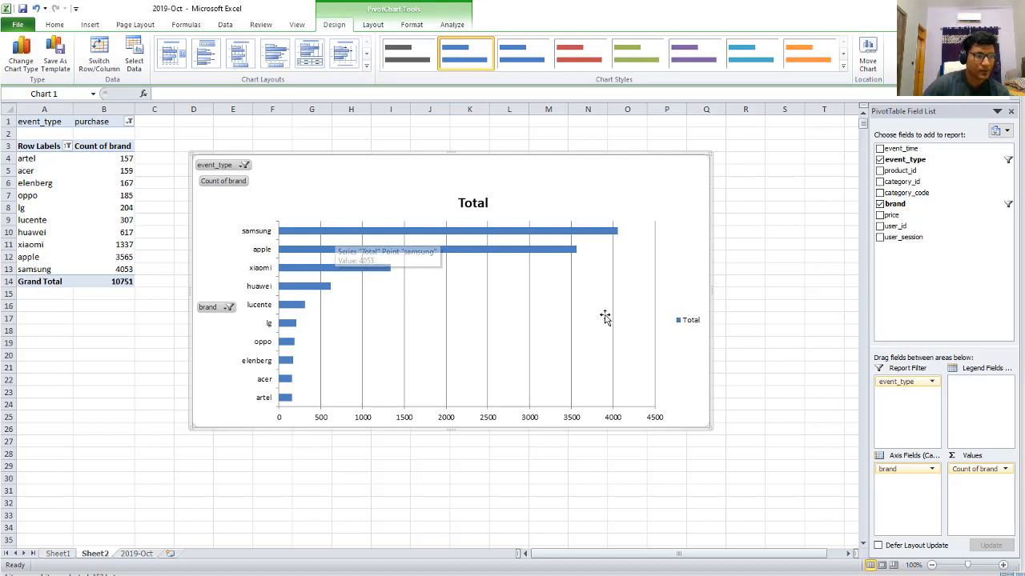
click(686, 323)
key(Delete)
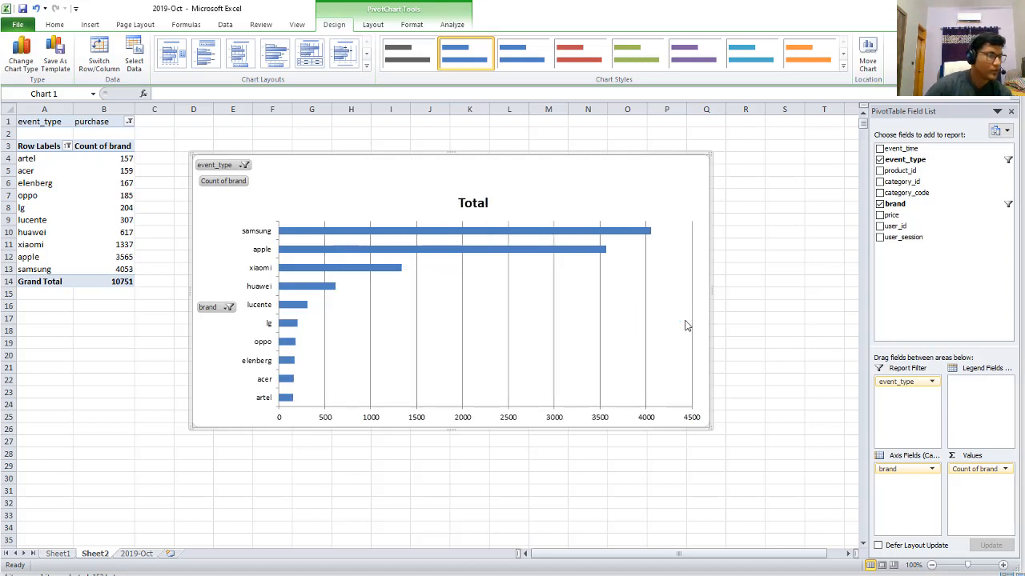
Hide all field buttons on the bar PivotChart and change its title to Brands Sales Frequency.
right_click(207, 184)
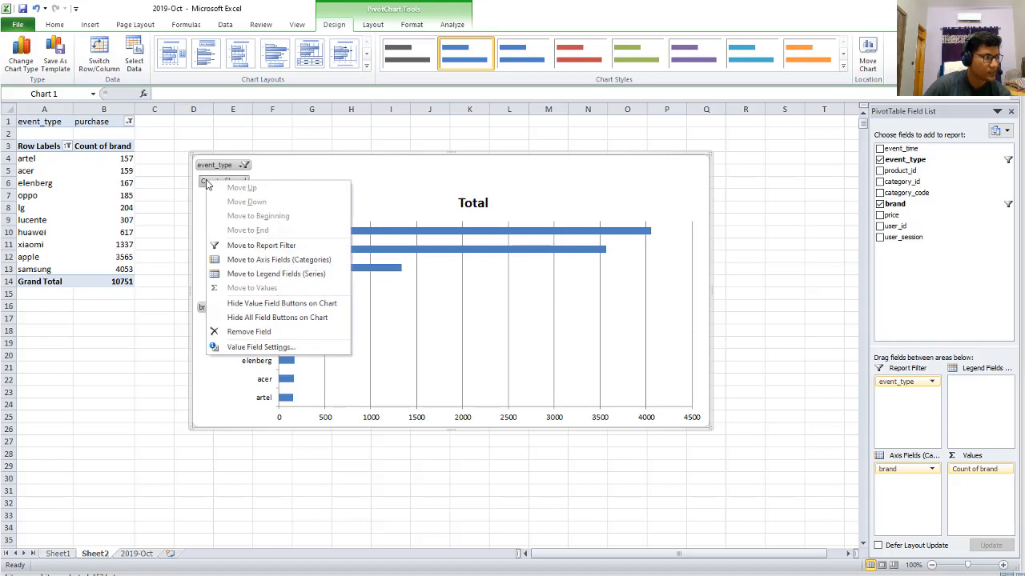
click(297, 320)
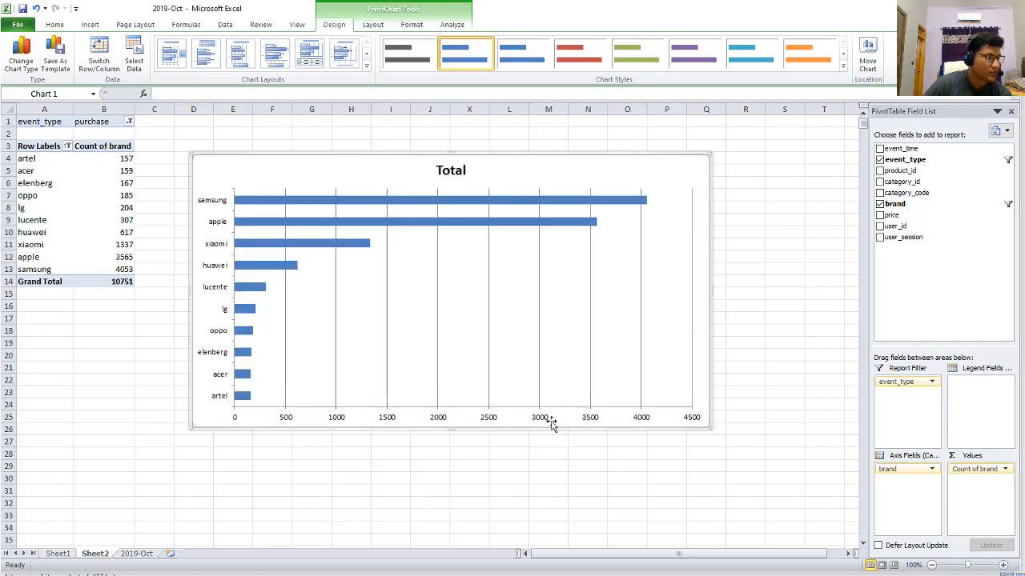
double_click(454, 177)
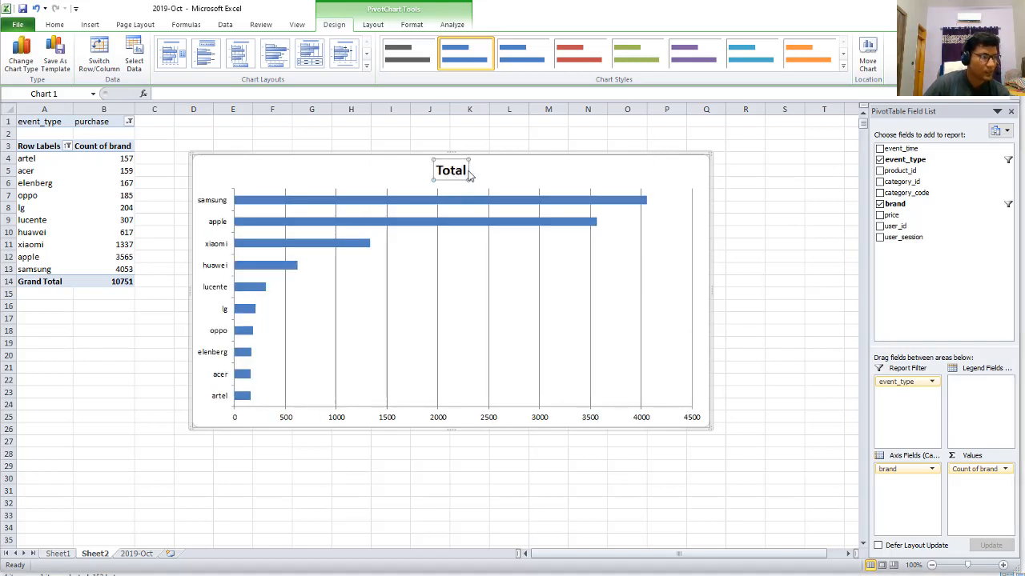
click(632, 427)
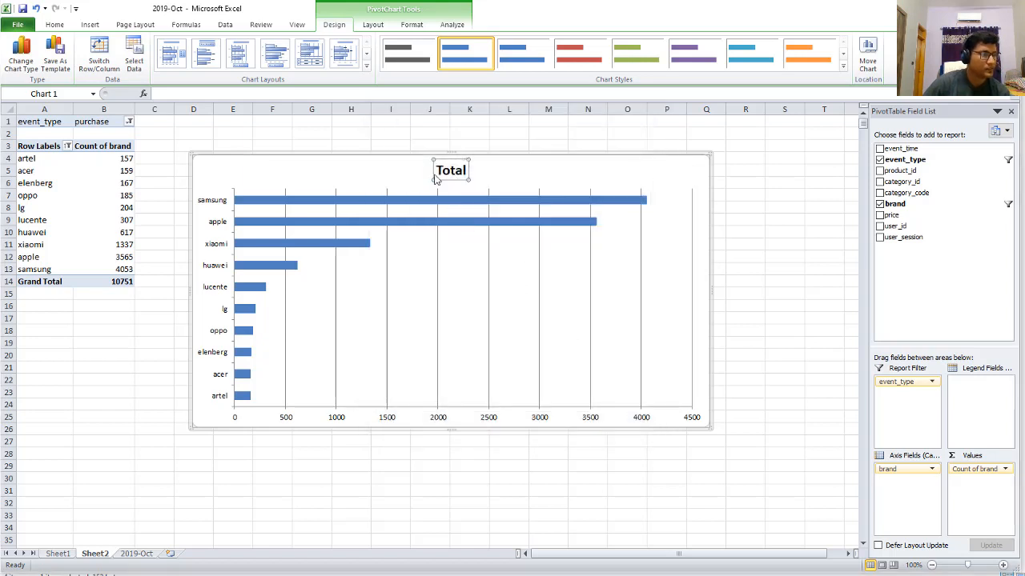
click(463, 170)
key(ctrl+a)
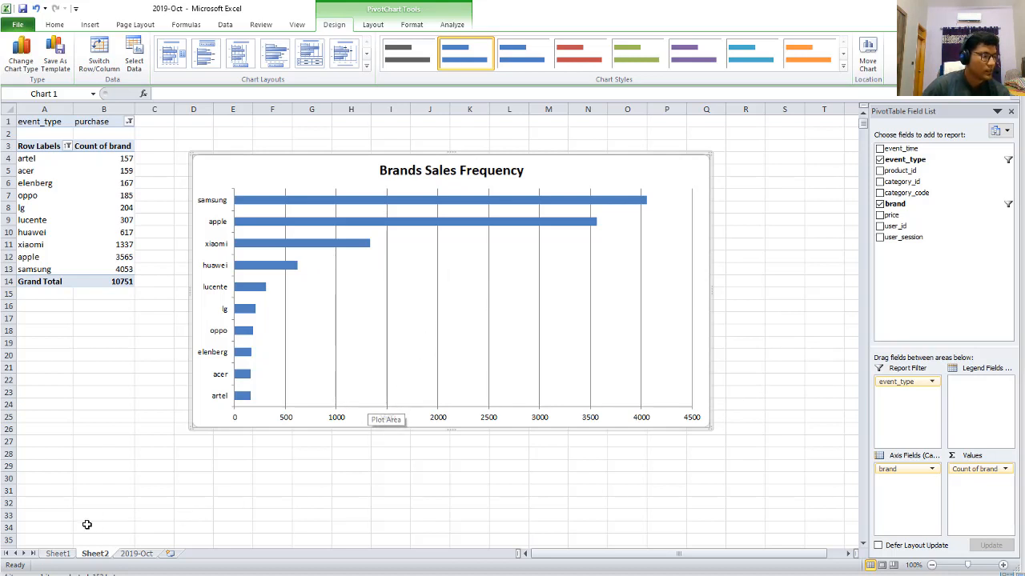
Review the brand revenue chart on Sheet1 and the brand frequency chart on Sheet2.
click(58, 554)
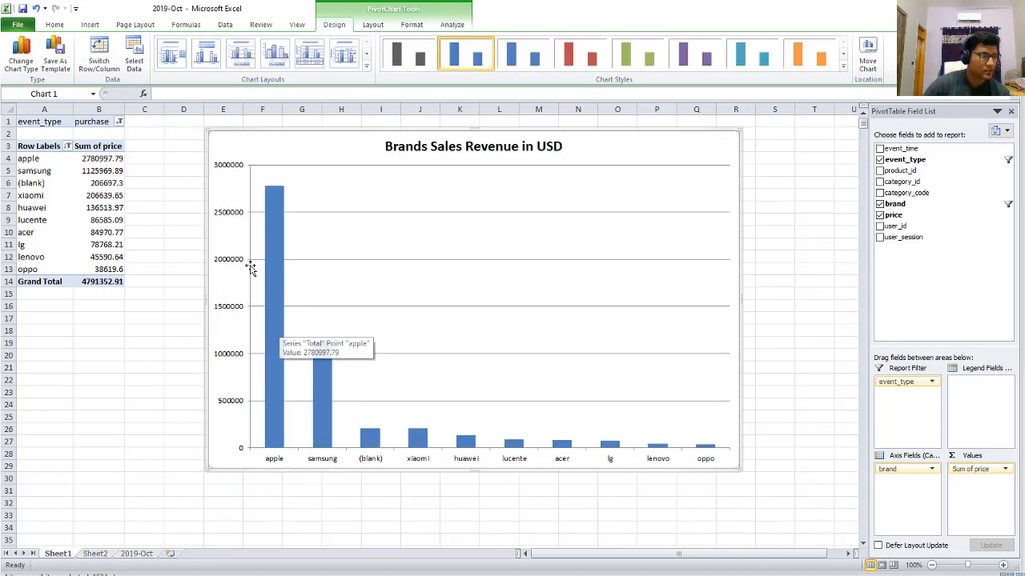
mouse_move(267, 231)
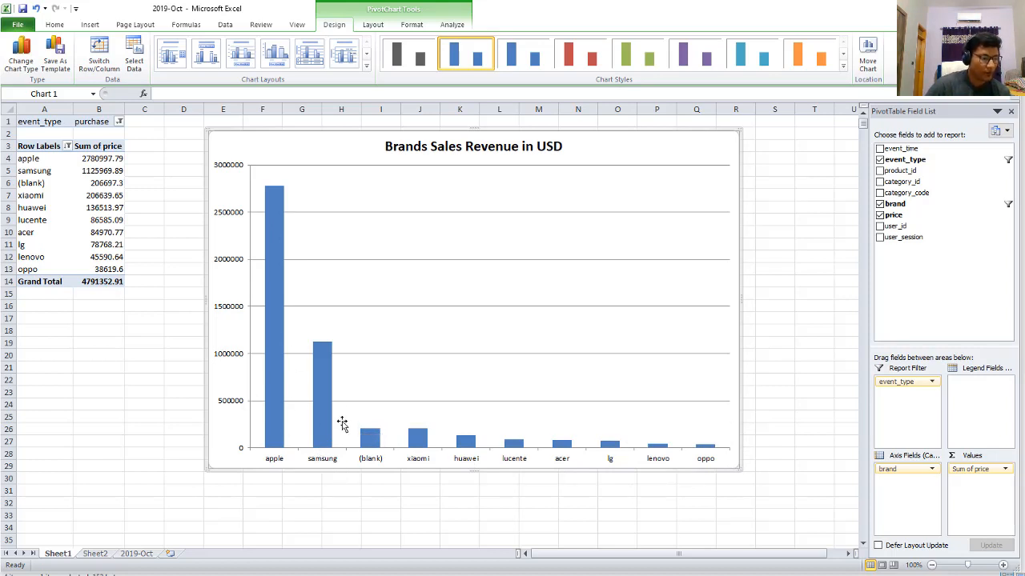
click(93, 553)
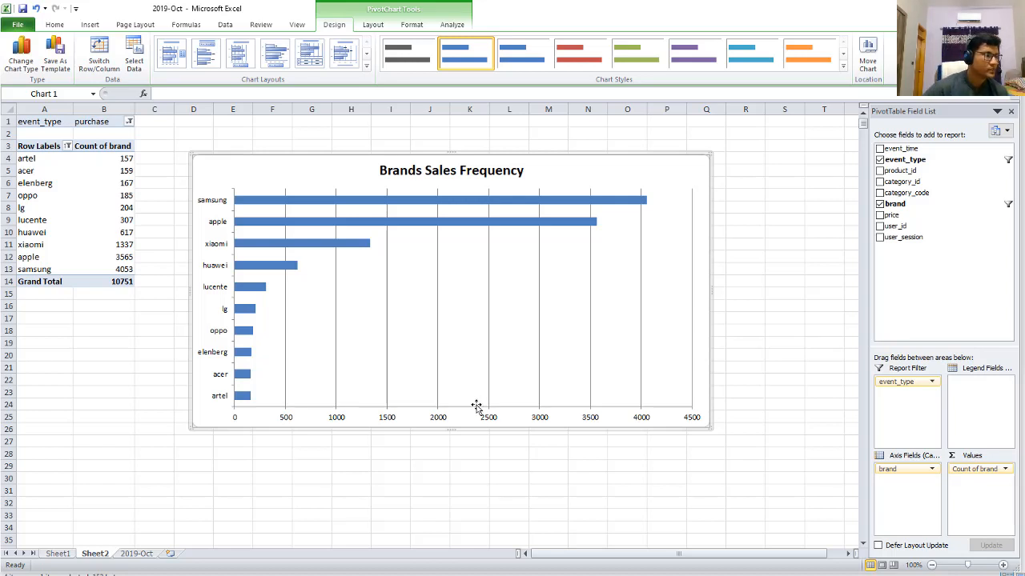
Create a PivotTable from Table1 on the 2019-Oct sheet, placed on a new worksheet.
click(135, 556)
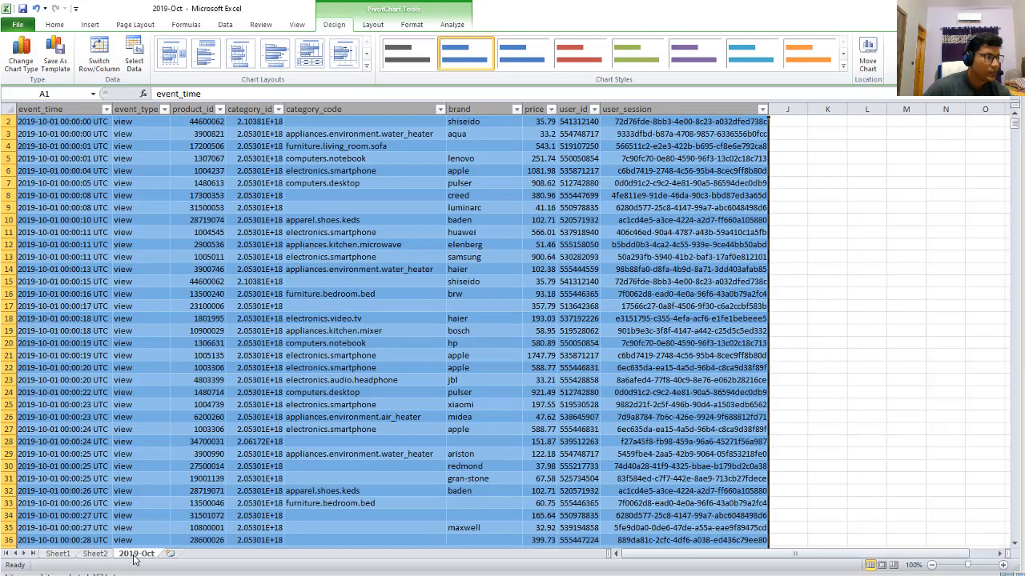
click(90, 25)
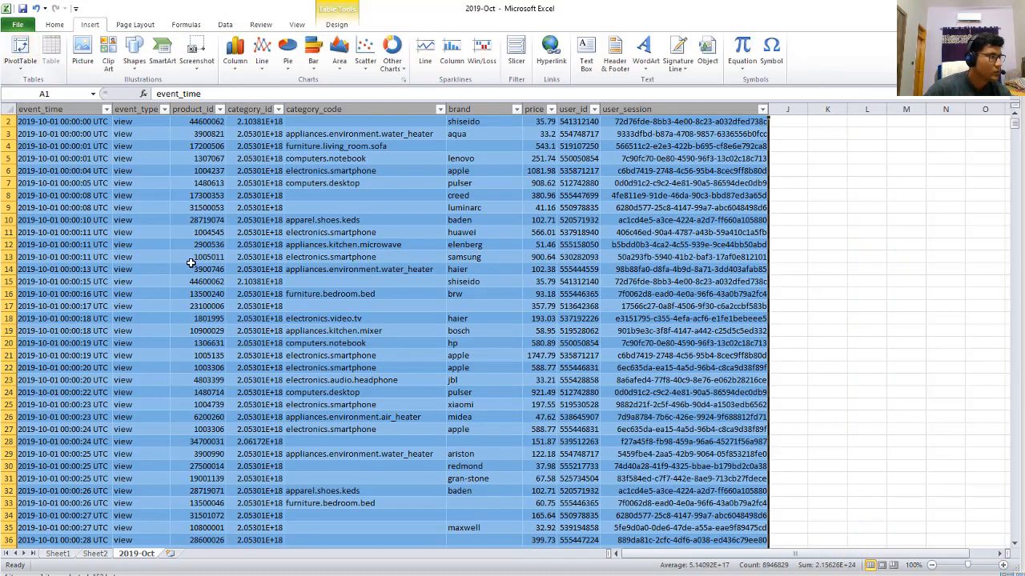
click(24, 55)
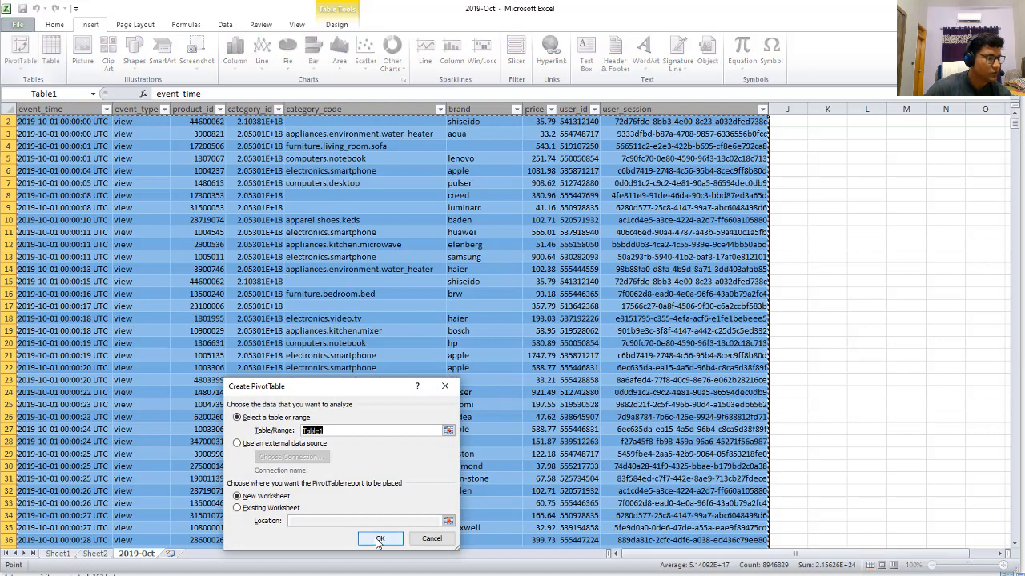
click(379, 539)
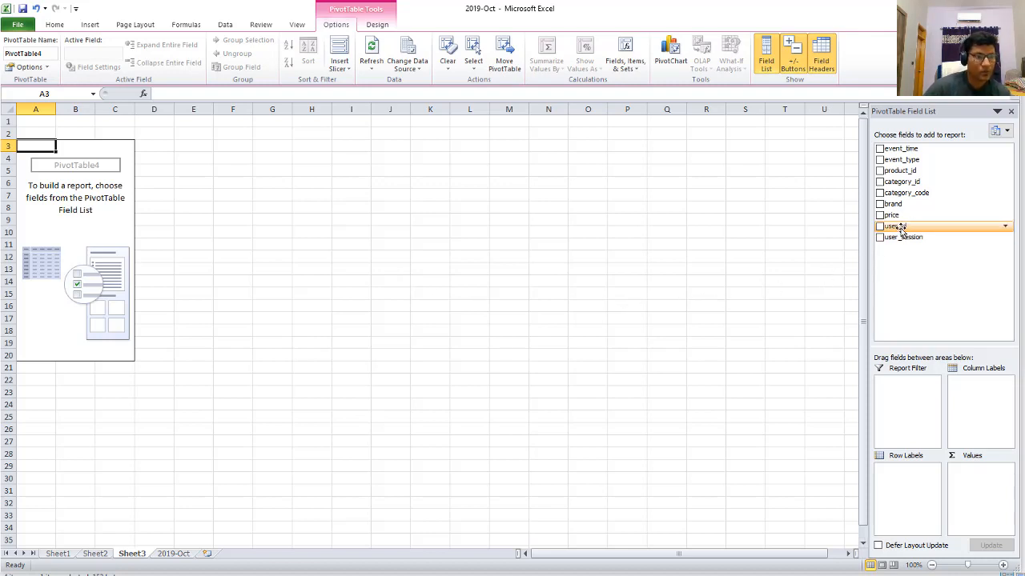
Lay out the PivotTable with user_id as row labels, Sum of price as values and event_type as report filter.
drag(901, 229, 901, 475)
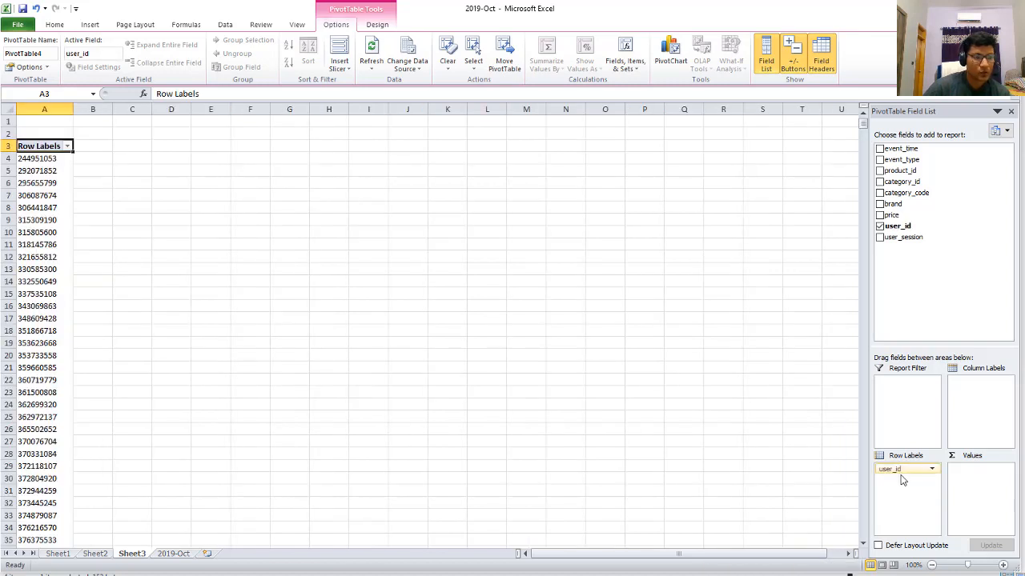
drag(892, 214, 982, 481)
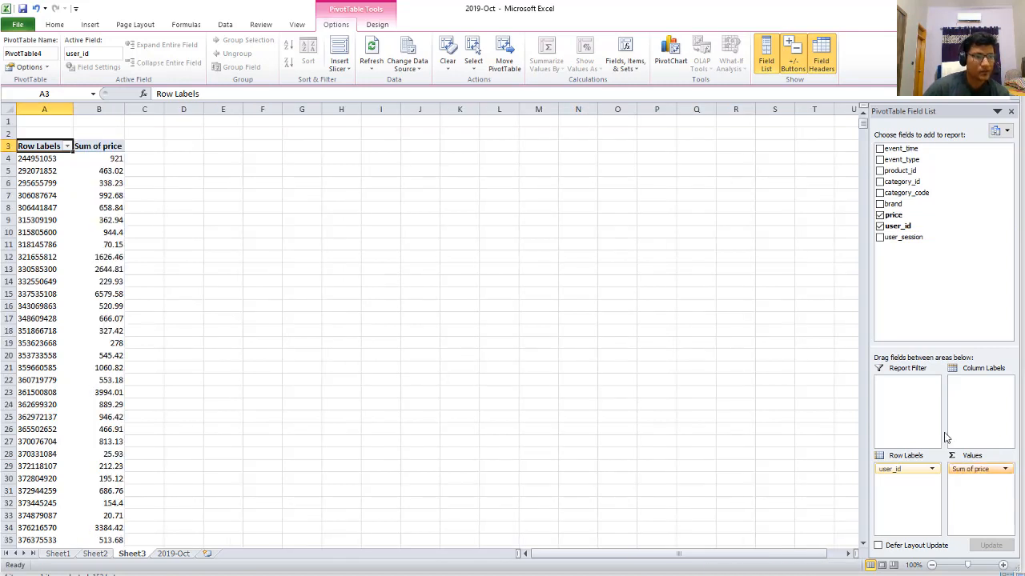
drag(902, 159, 909, 400)
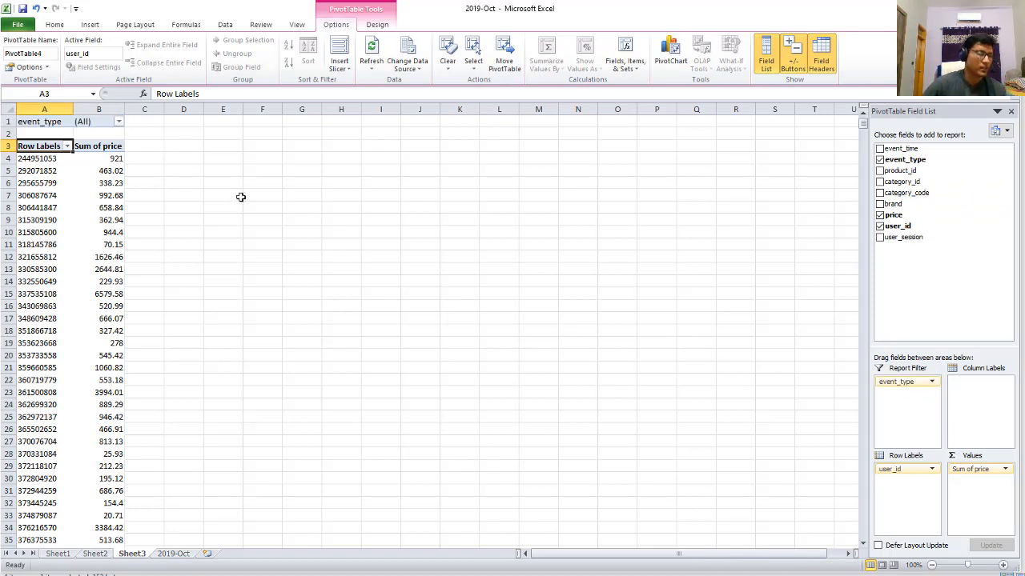
Filter the PivotTable's event_type to purchase.
click(119, 124)
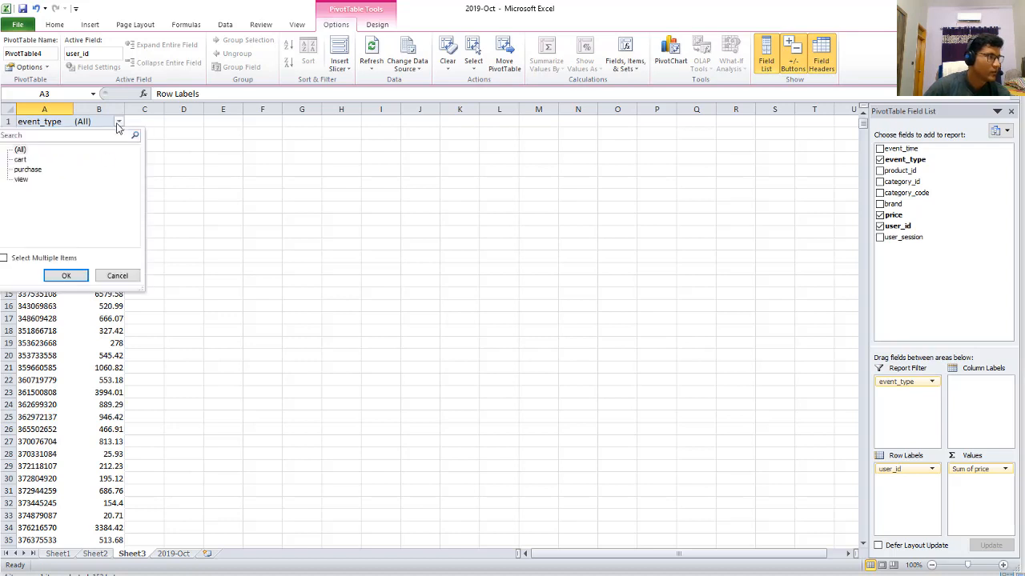
click(32, 170)
click(68, 279)
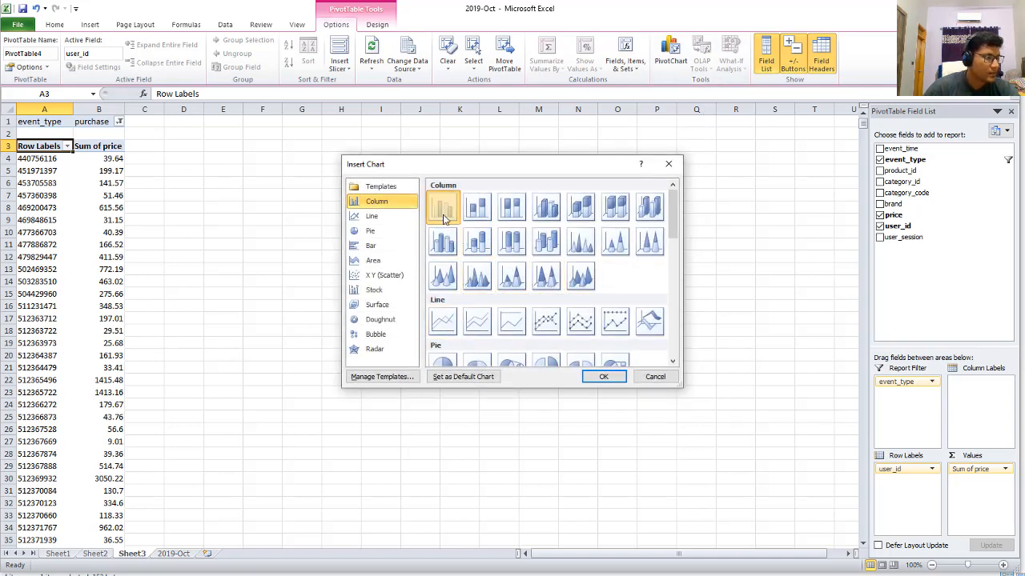
Insert a clustered column PivotChart and filter user_id to the top 10 items by Sum of price.
click(610, 381)
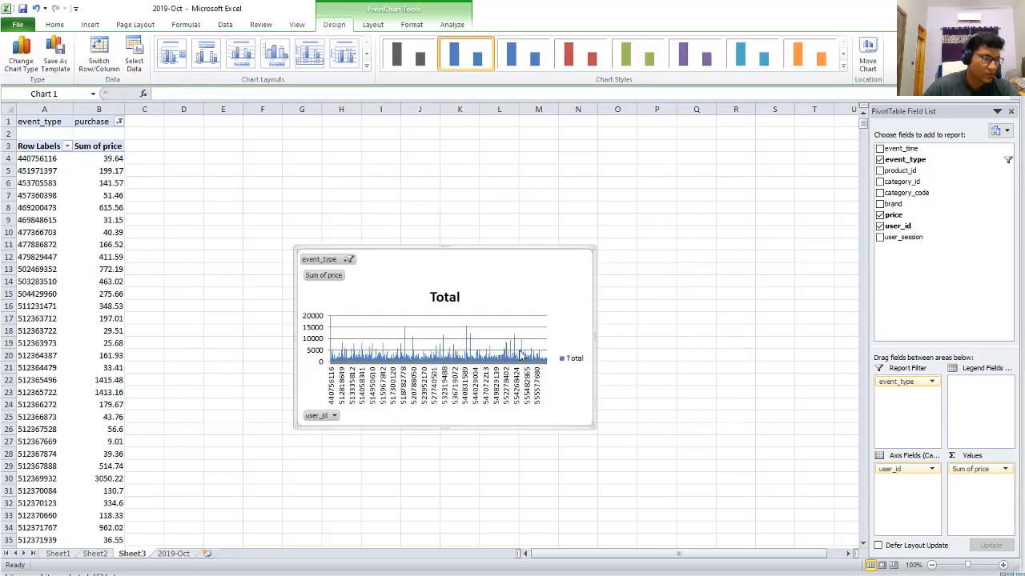
click(334, 417)
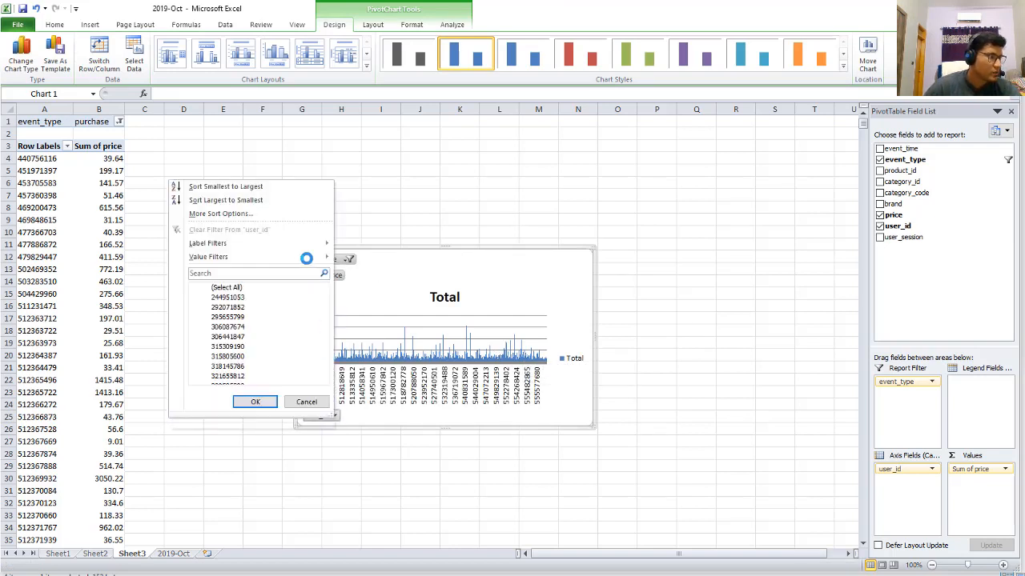
mouse_move(325, 262)
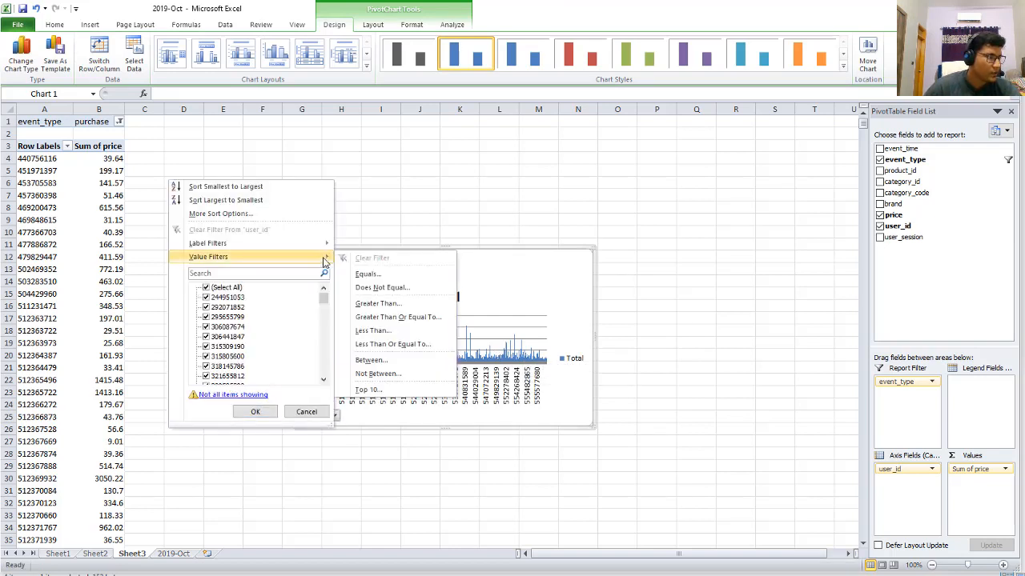
click(394, 390)
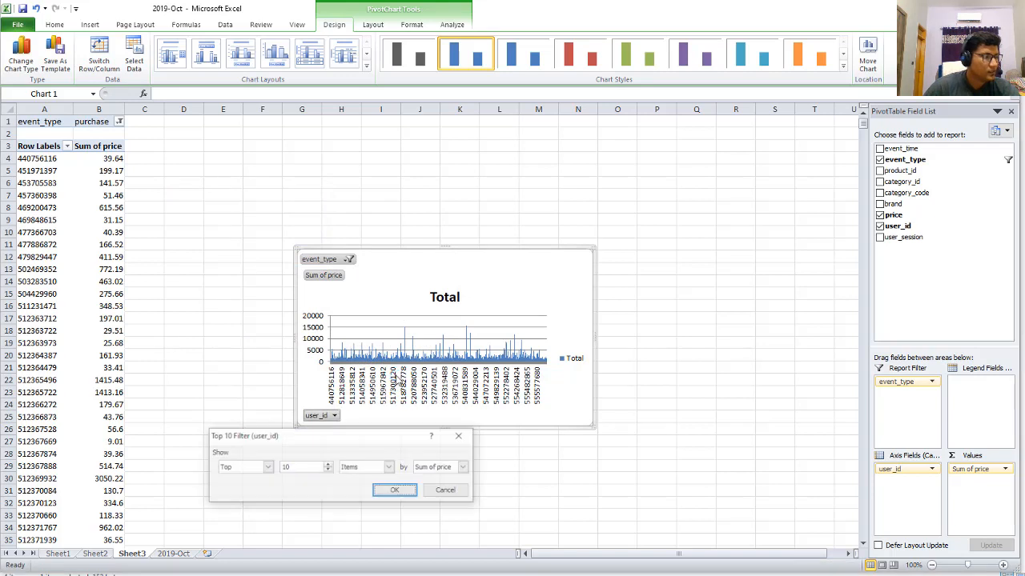
click(395, 491)
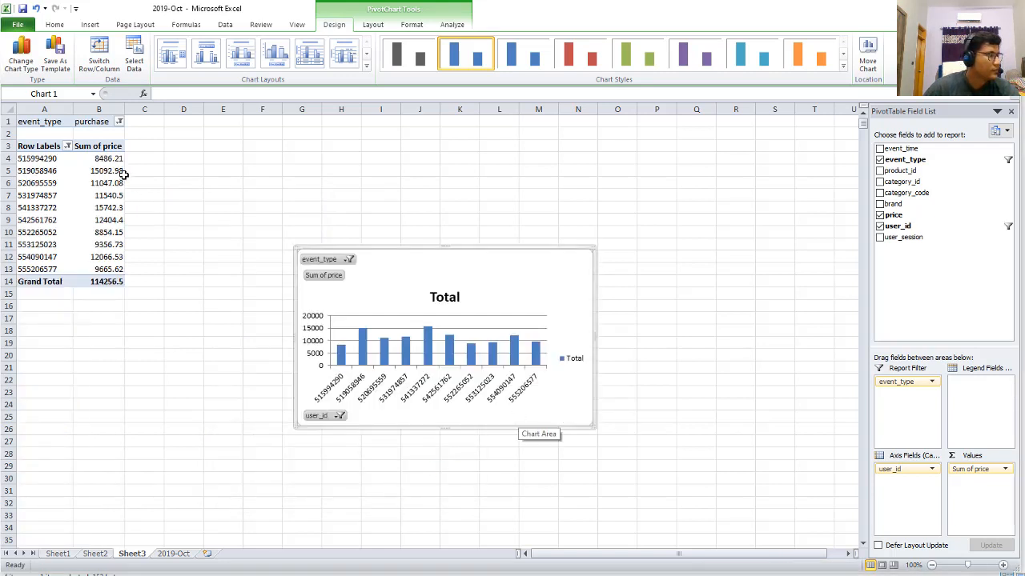
Sort the user_id row labels in descending order by Sum of price.
click(67, 146)
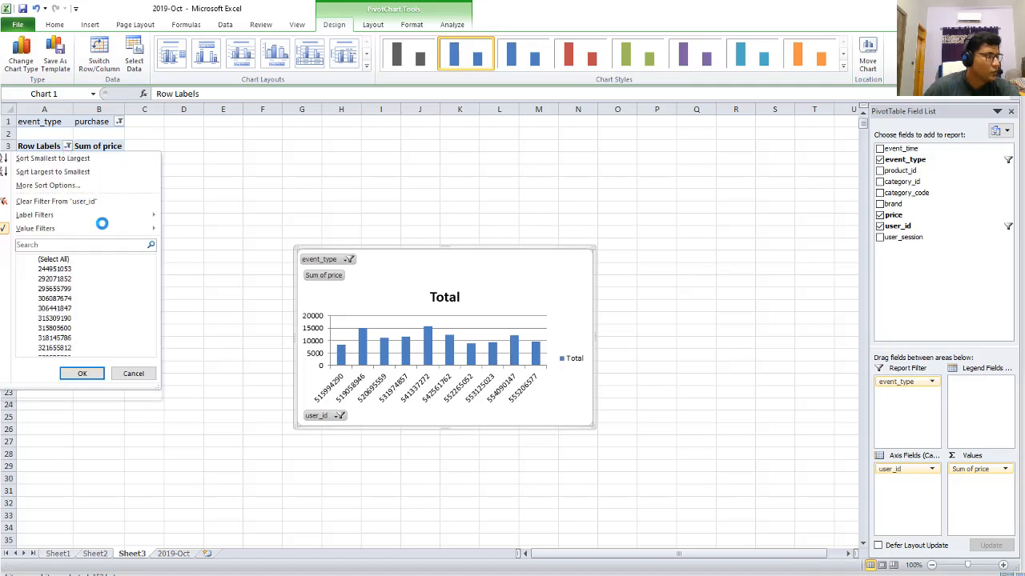
click(64, 187)
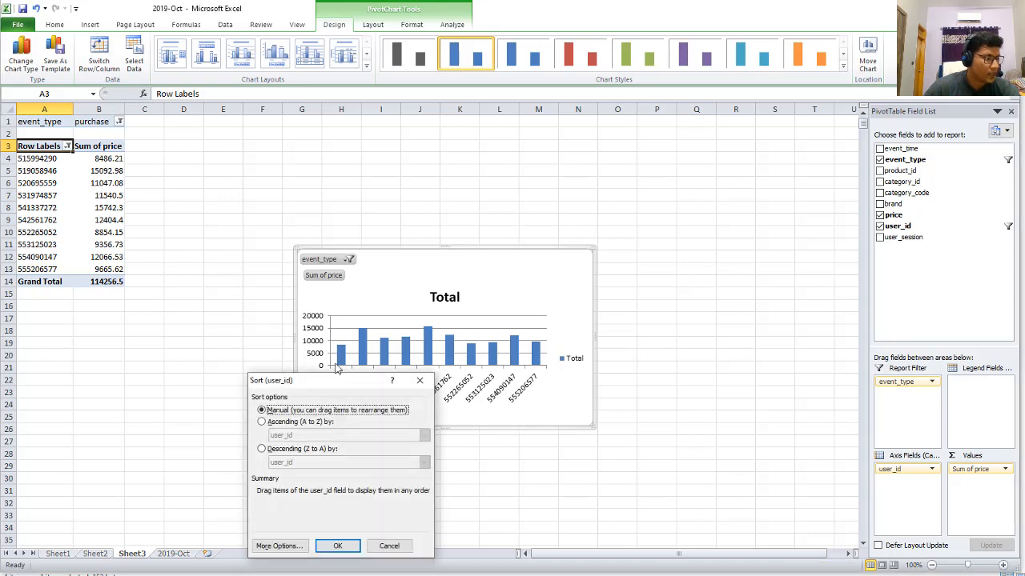
click(262, 450)
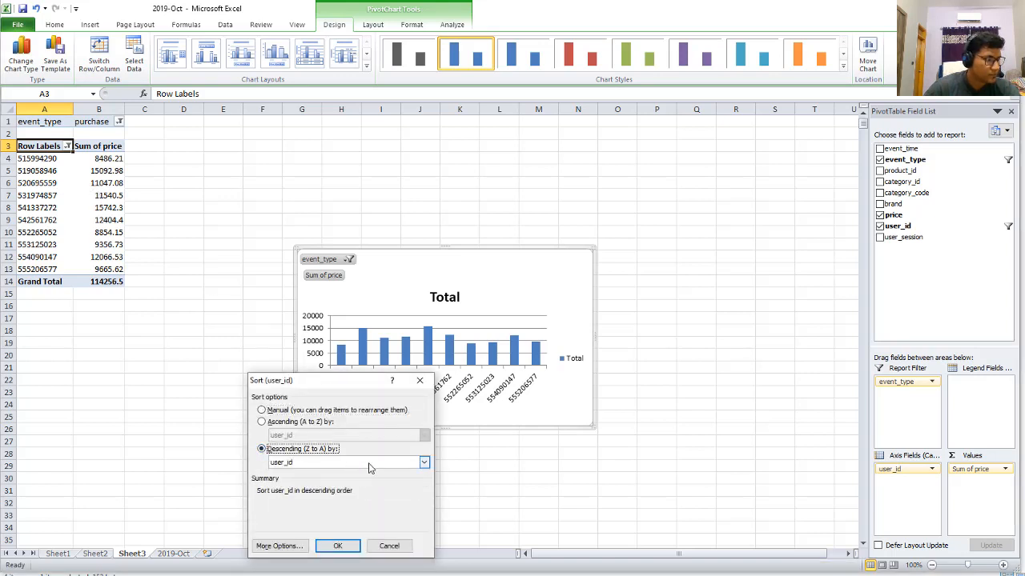
click(425, 462)
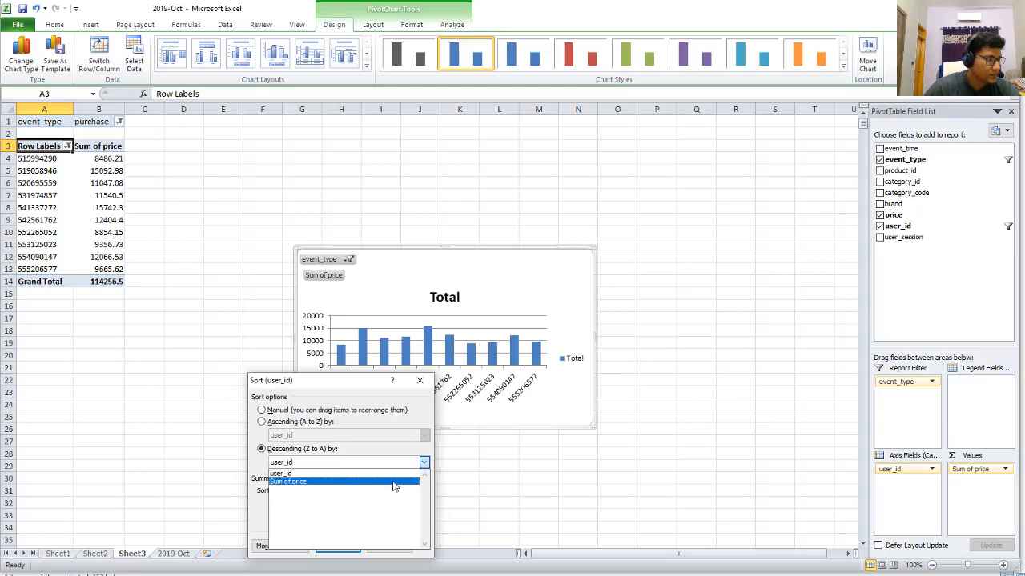
click(407, 485)
click(337, 548)
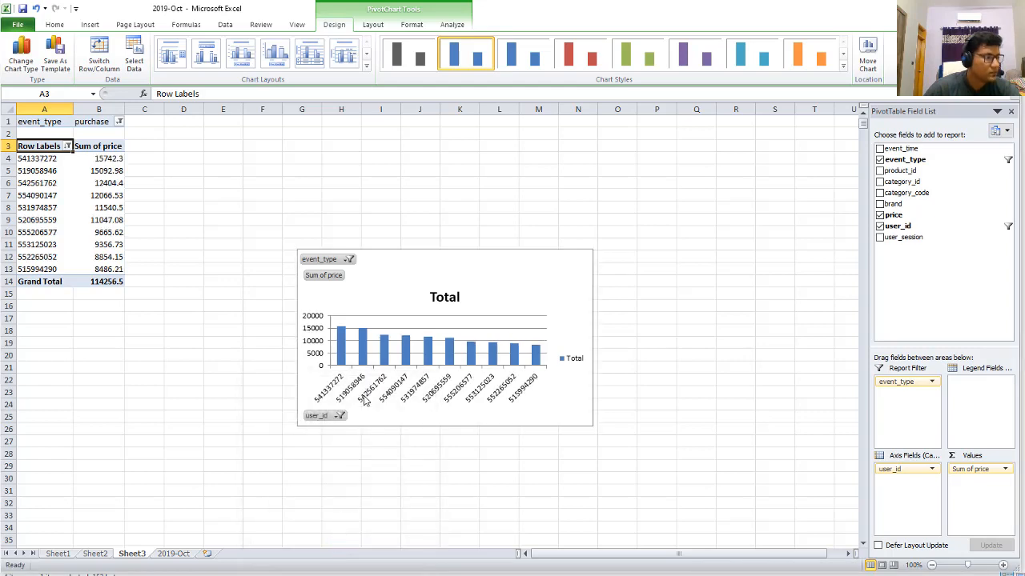
Enlarge the column PivotChart and place it beside the PivotTable, spanning about columns E to P and rows 5 to 27.
click(587, 425)
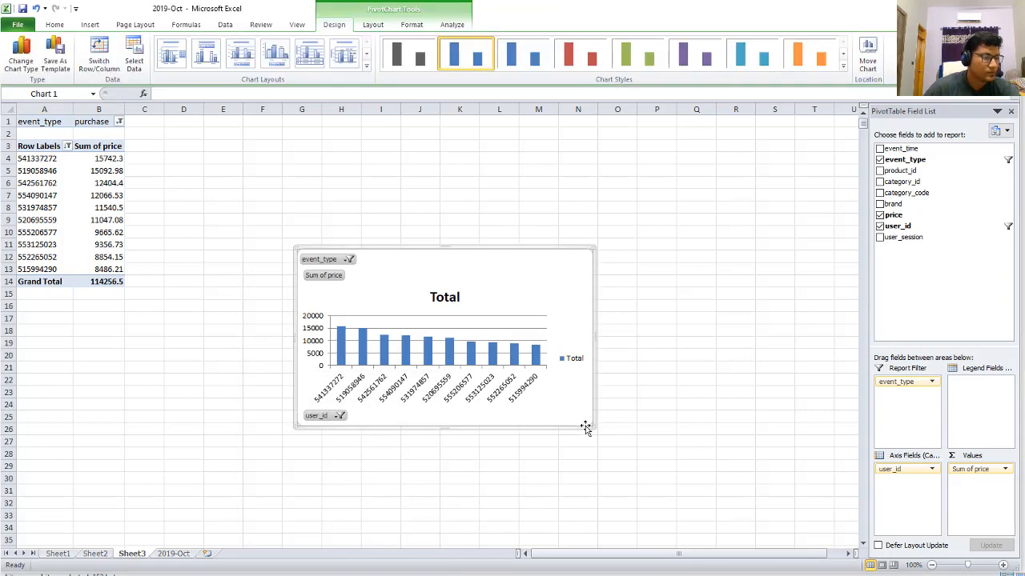
drag(592, 427, 690, 488)
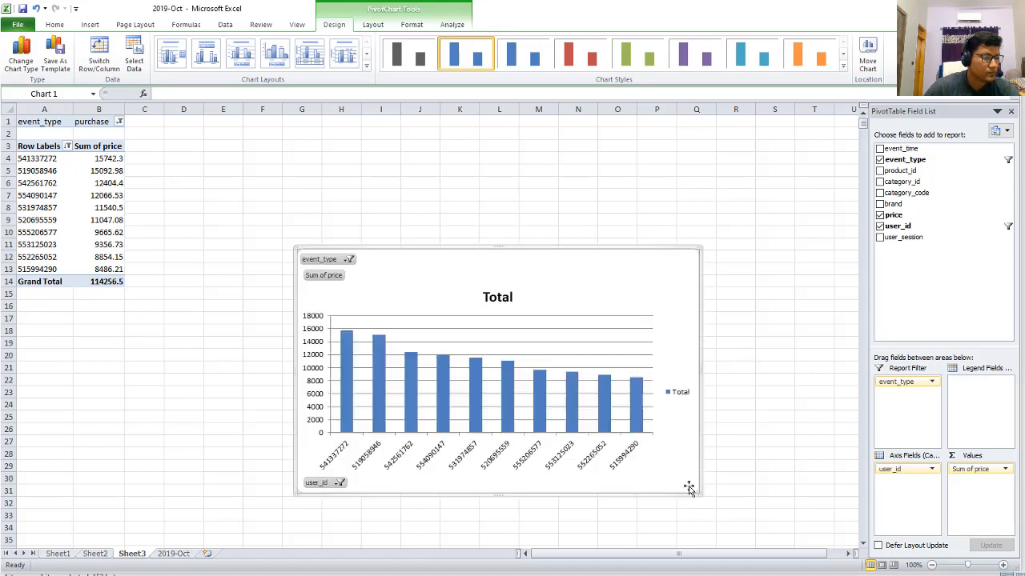
drag(510, 262, 447, 189)
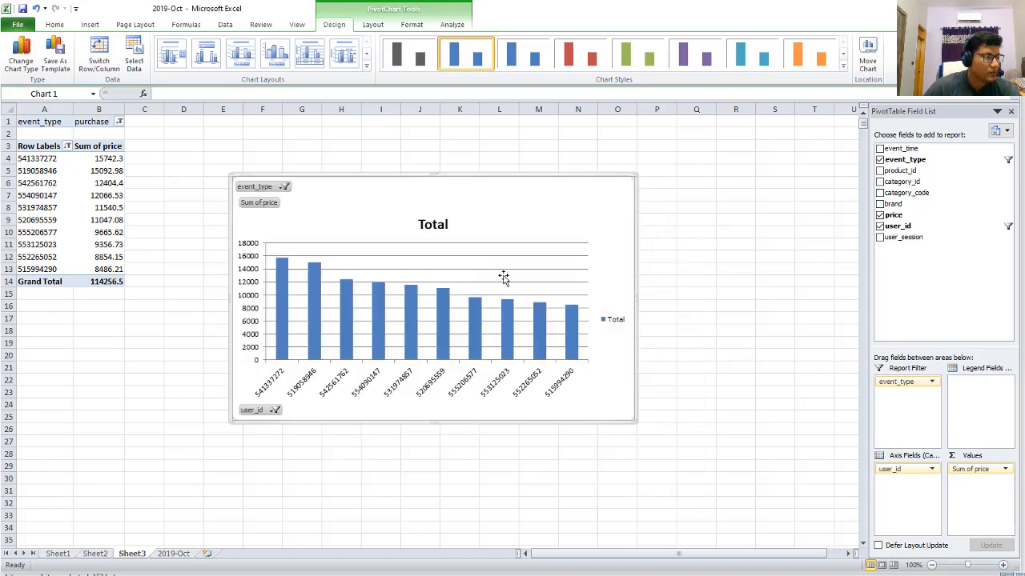
drag(634, 422, 652, 443)
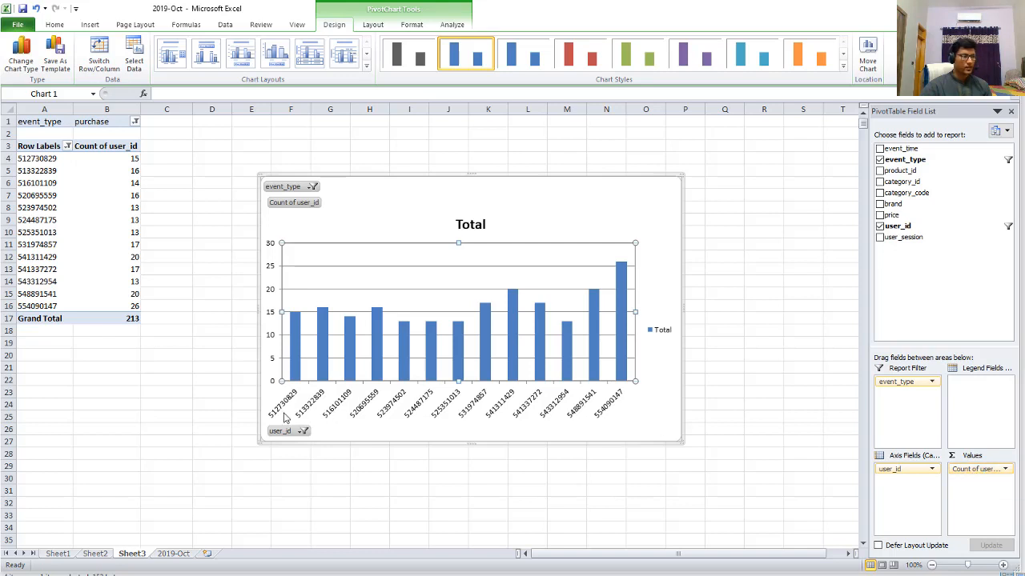
Sort the user_id categories in descending order by Count of user_id.
click(303, 431)
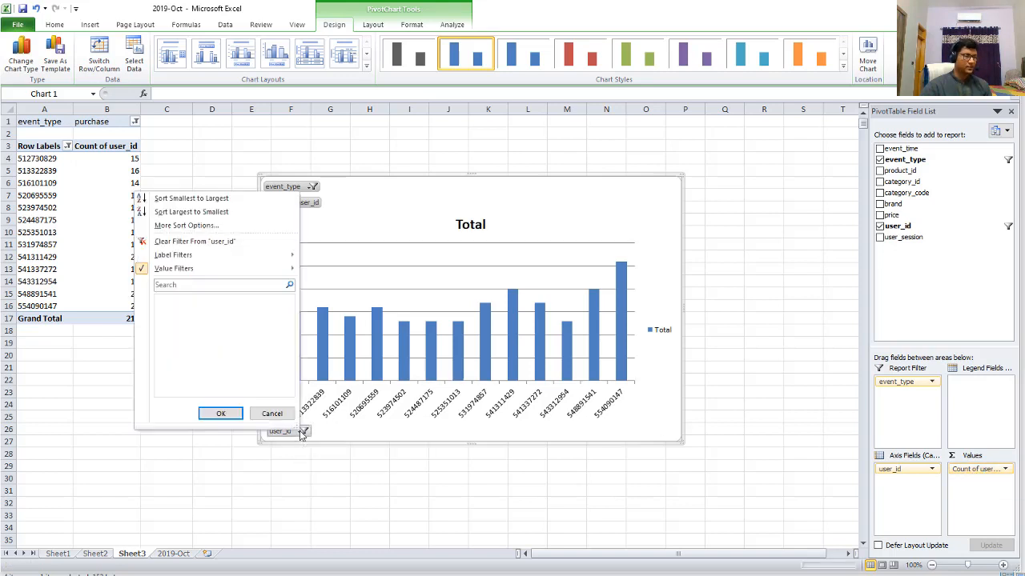
click(196, 227)
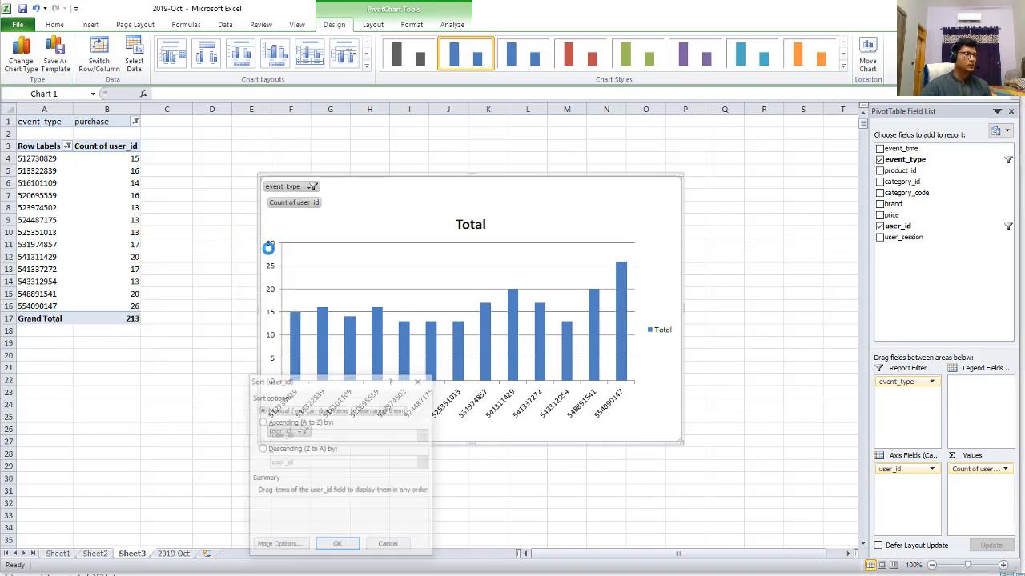
click(262, 449)
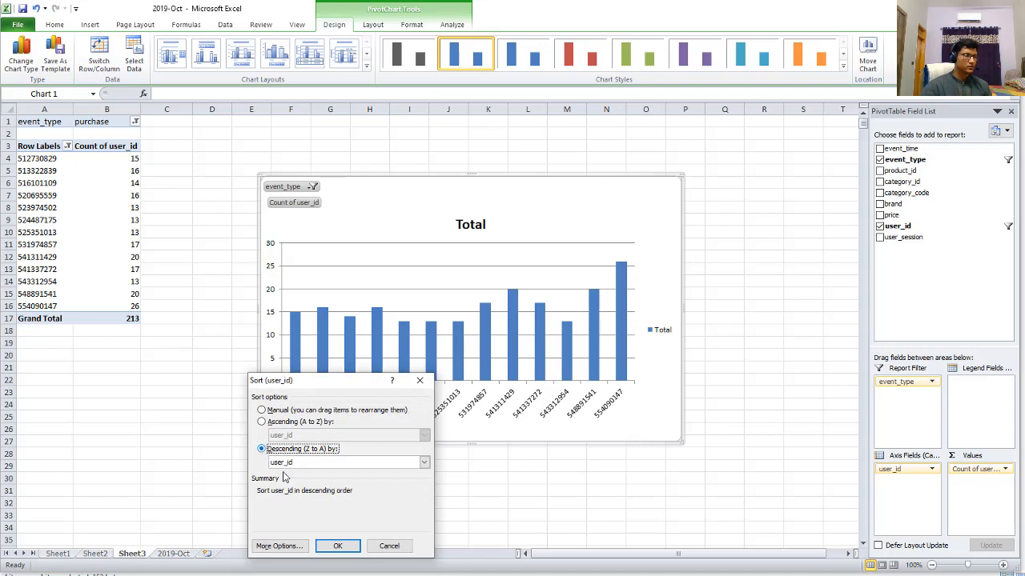
click(315, 462)
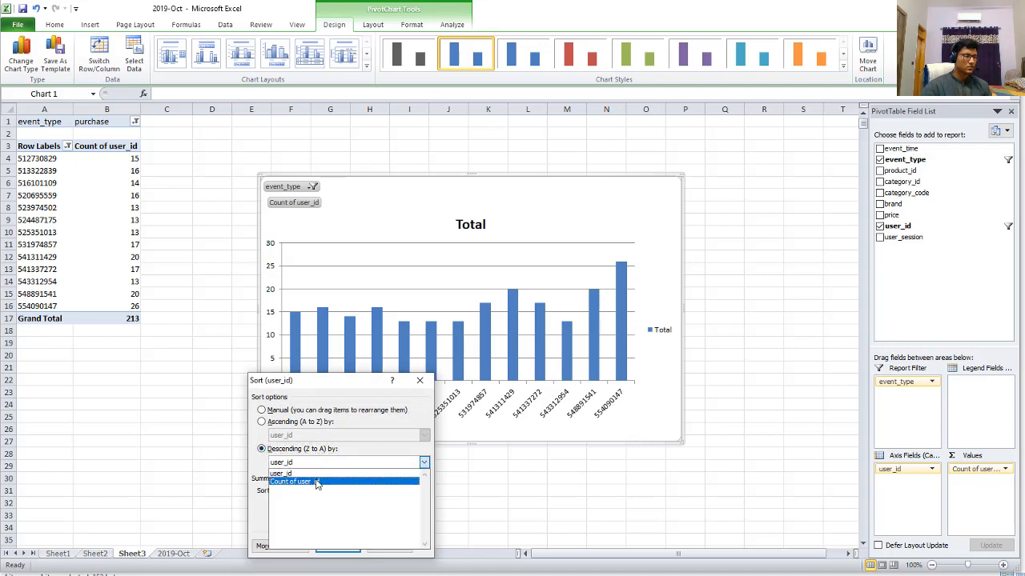
click(316, 481)
click(338, 546)
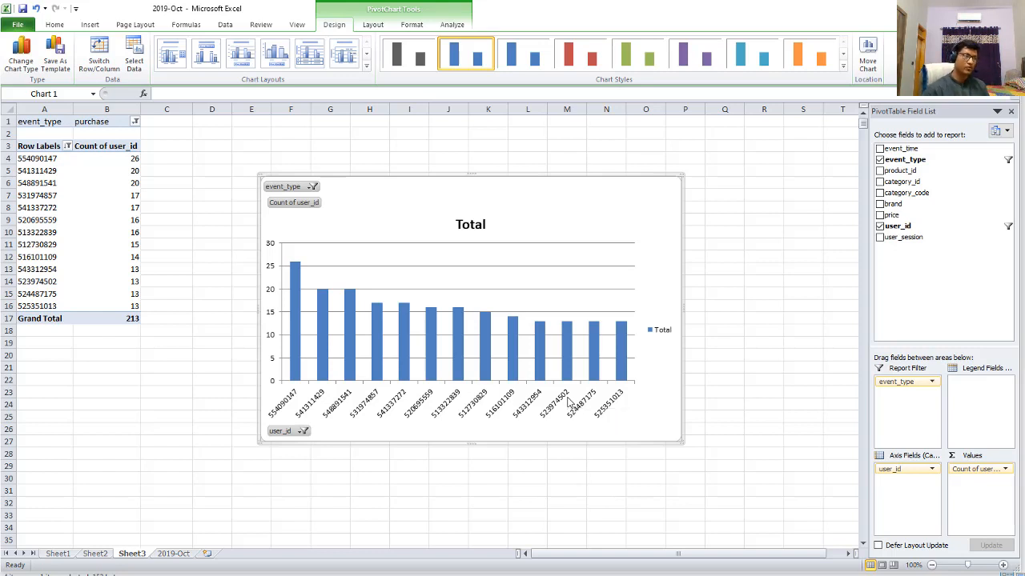
mouse_move(297, 347)
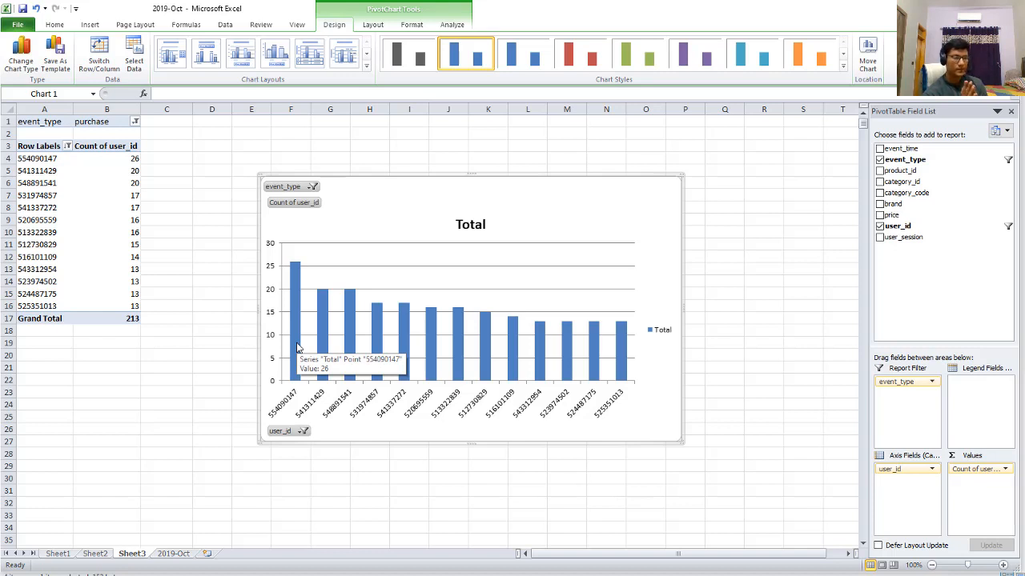
Create a PivotTable on a new worksheet from Table1 on the 2019-Oct sheet.
click(173, 553)
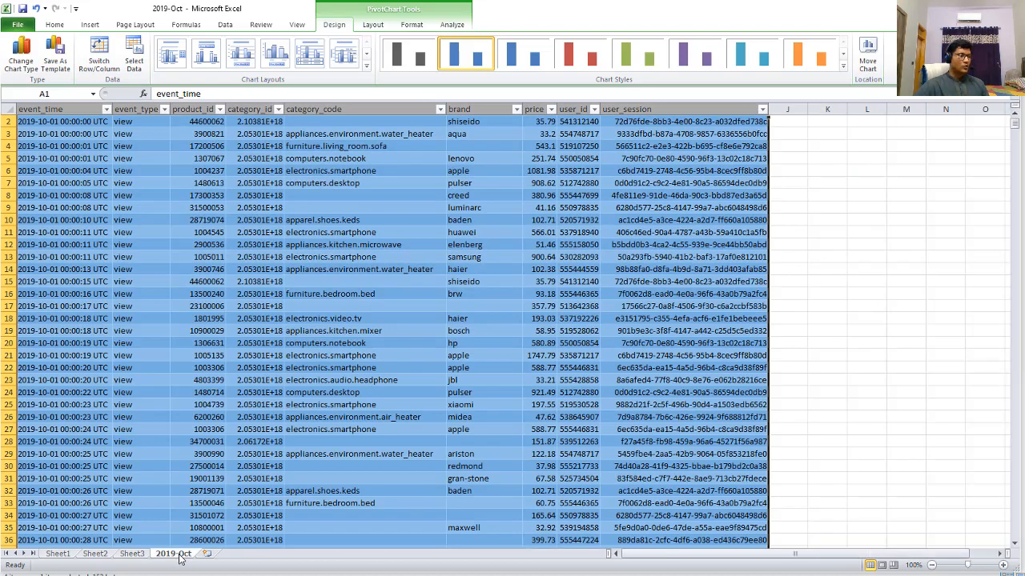
click(90, 25)
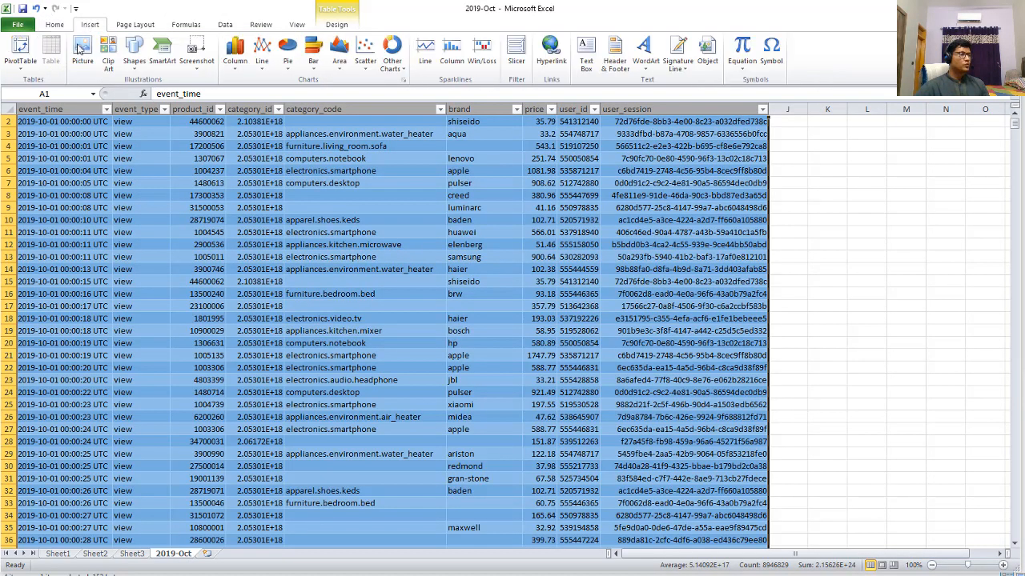
click(20, 50)
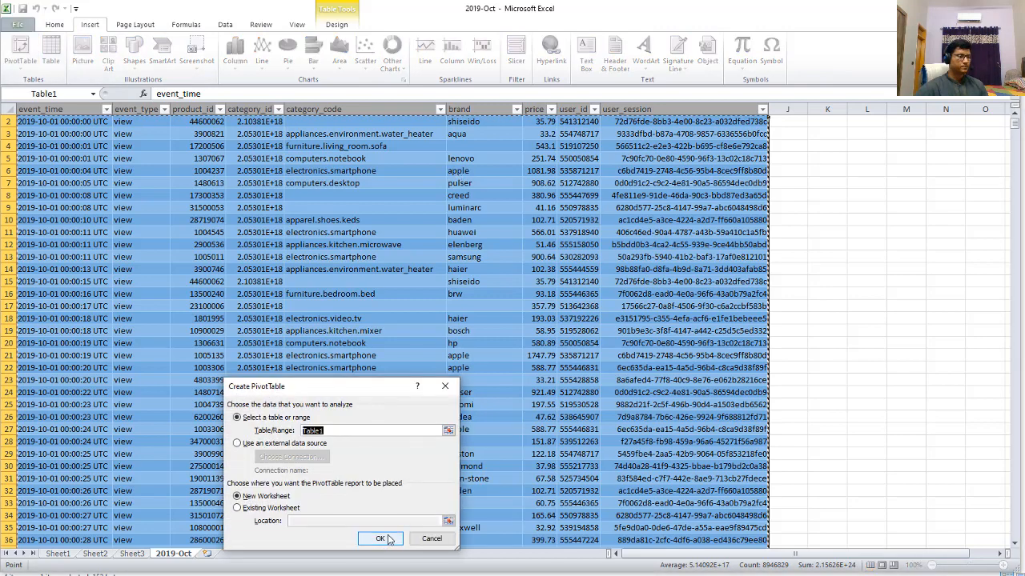
click(386, 539)
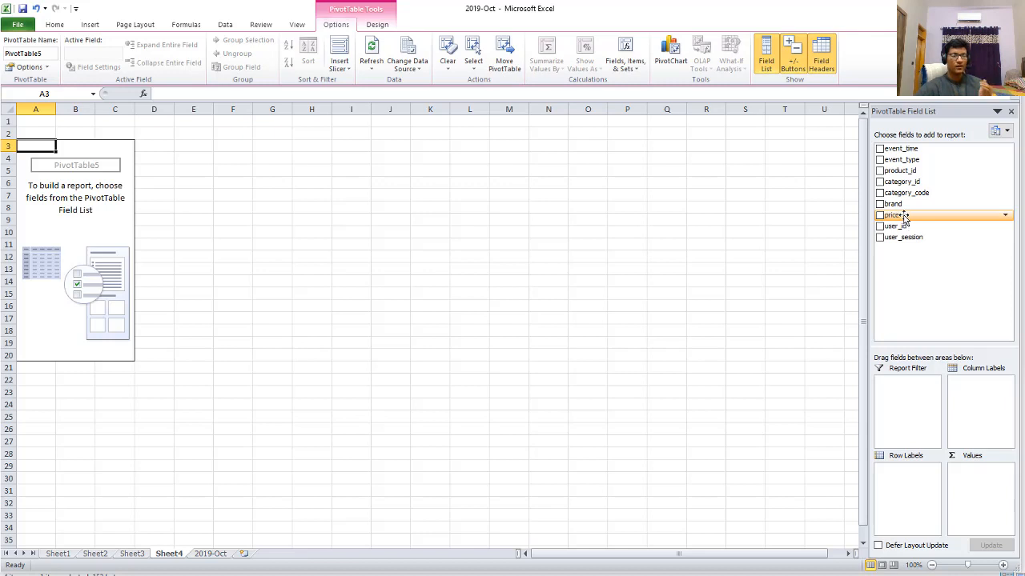
Build the PivotTable with Sum of price as the values and category_code as the row labels.
drag(905, 218, 975, 487)
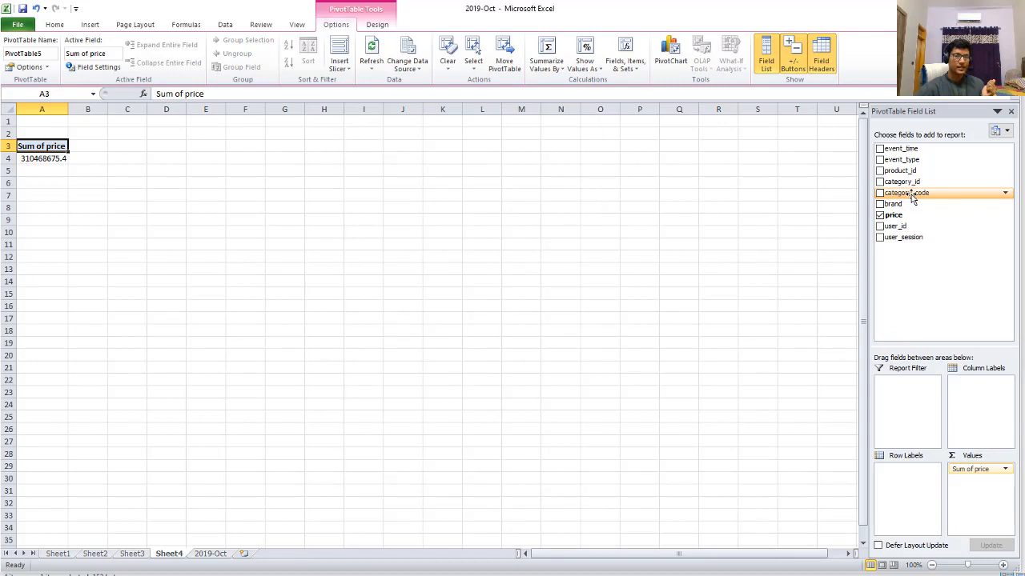
drag(910, 200, 903, 392)
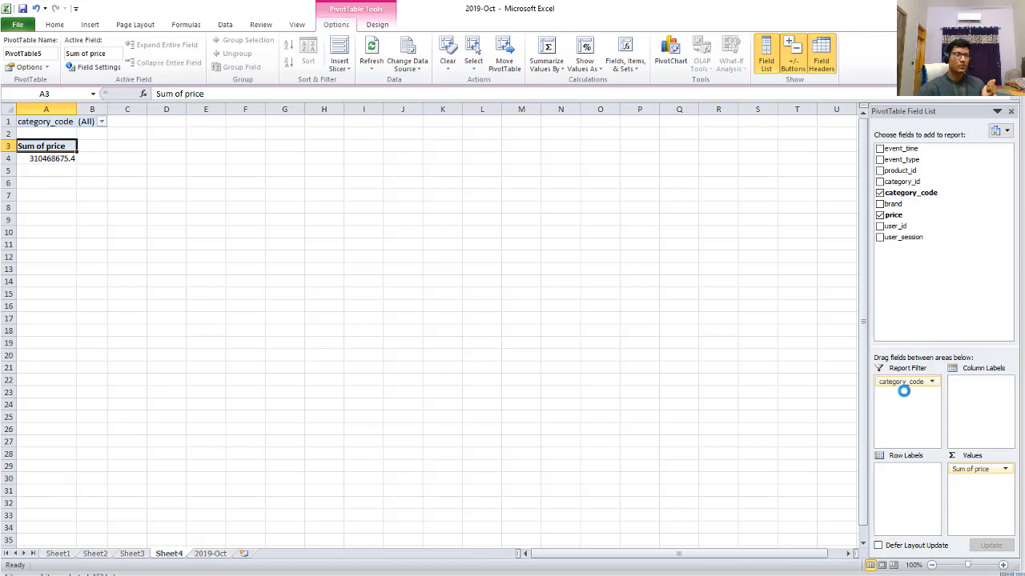
click(101, 123)
click(101, 125)
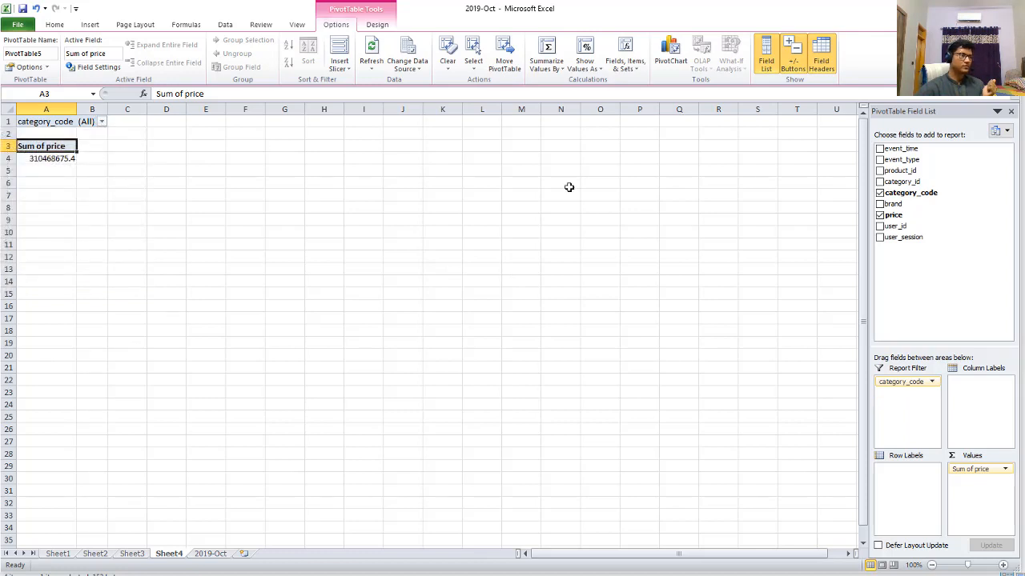
drag(931, 381, 914, 477)
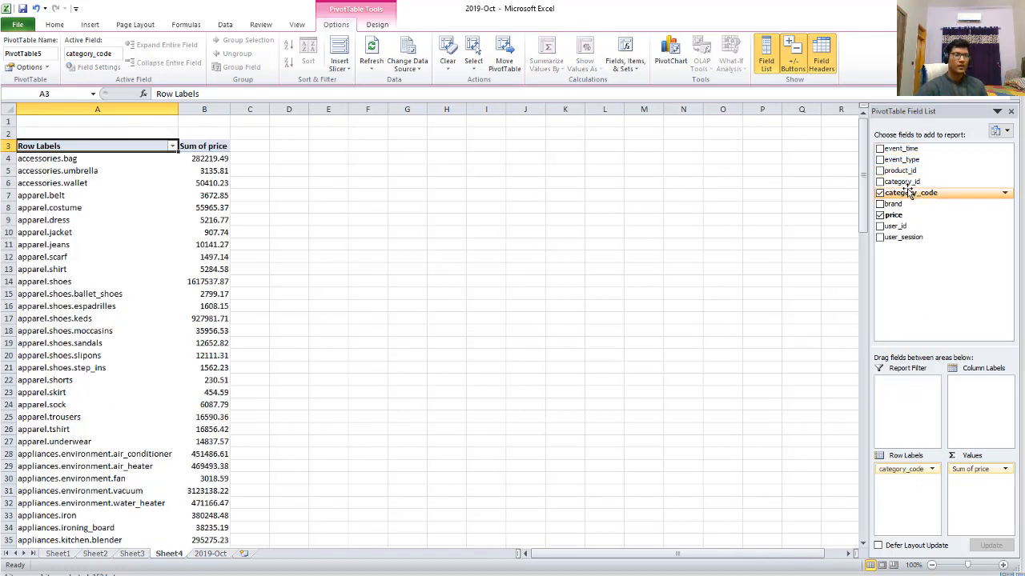
Add event_type as the report filter and restrict the PivotTable to purchase.
drag(903, 160, 917, 392)
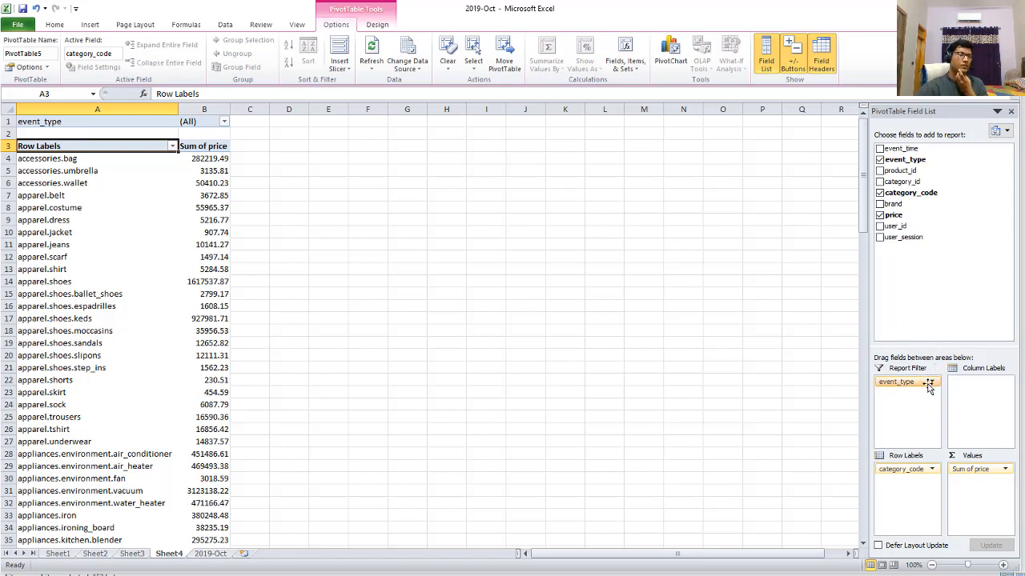
click(929, 383)
click(831, 406)
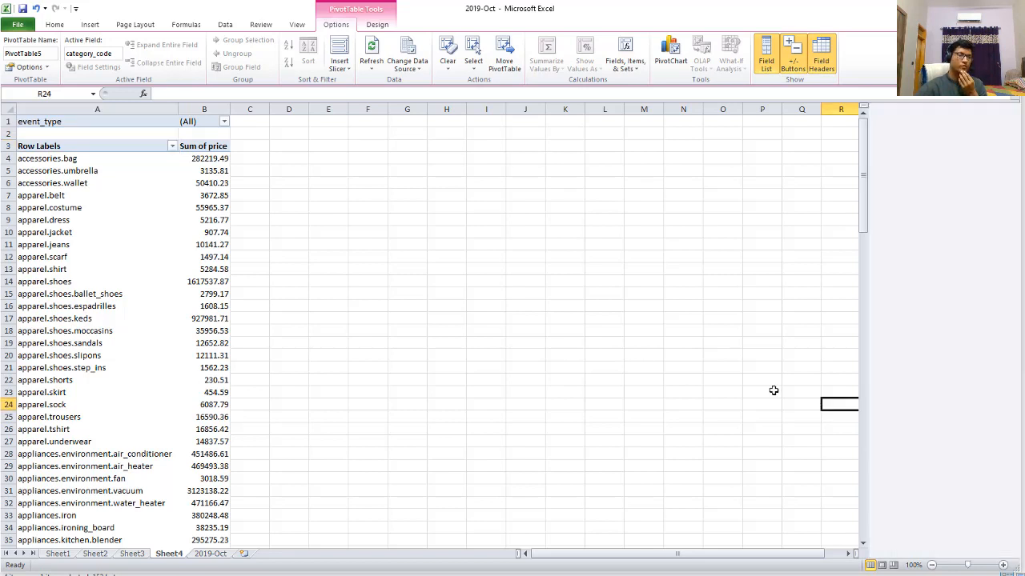
click(224, 121)
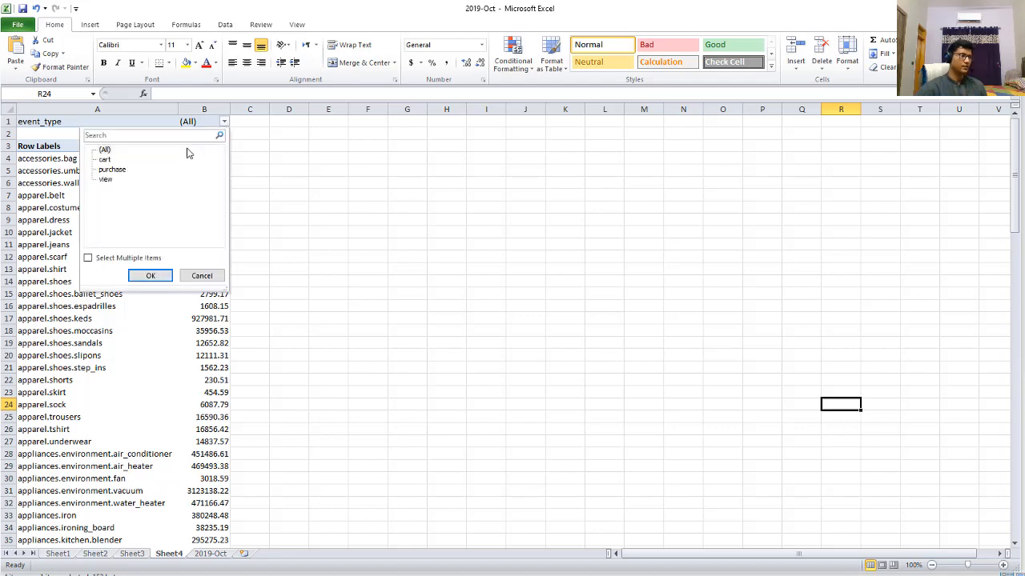
click(112, 170)
click(150, 275)
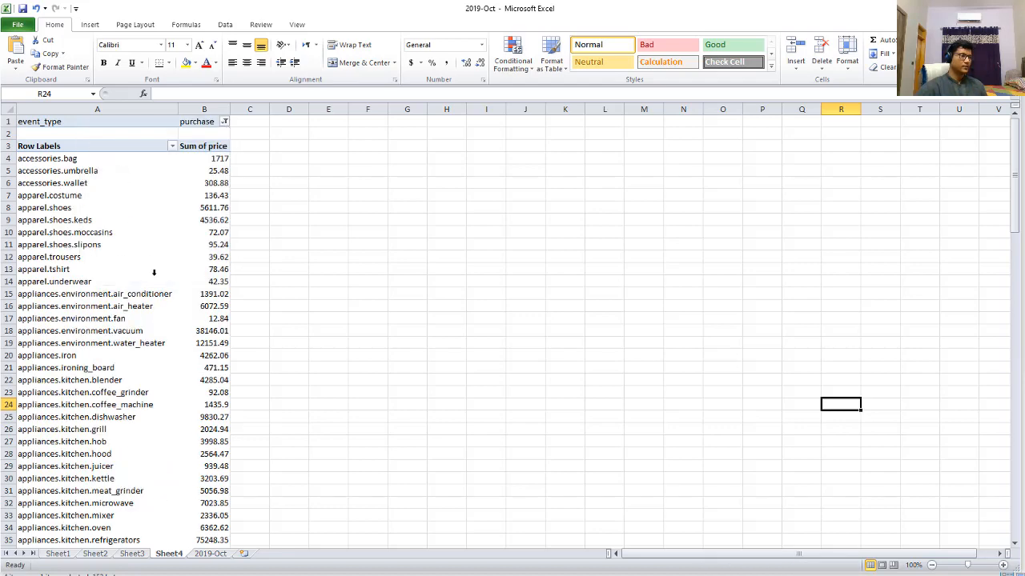
Insert a clustered bar PivotChart and place it beside the PivotTable, spanning about rows 5 to 19.
click(150, 192)
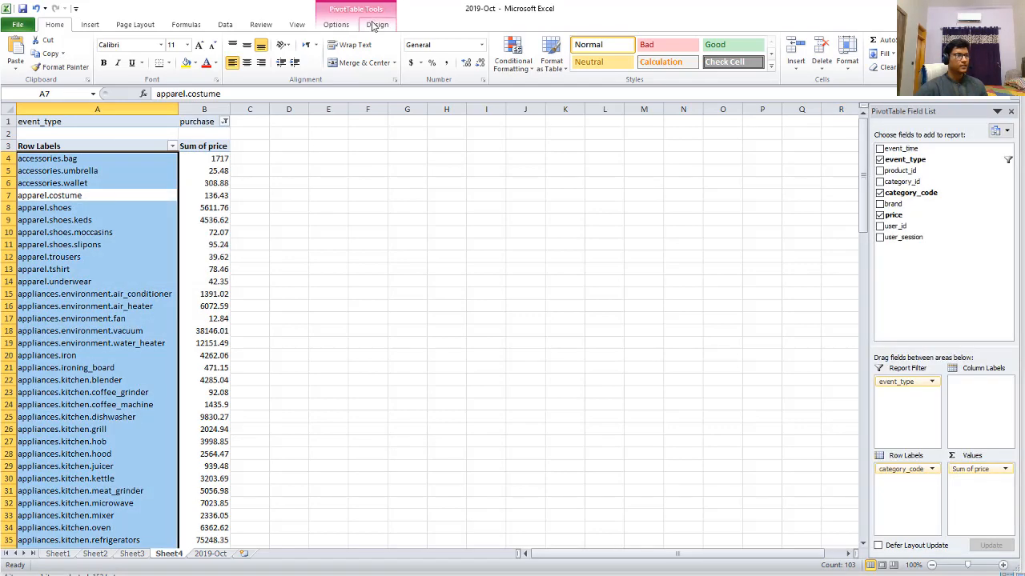
click(345, 10)
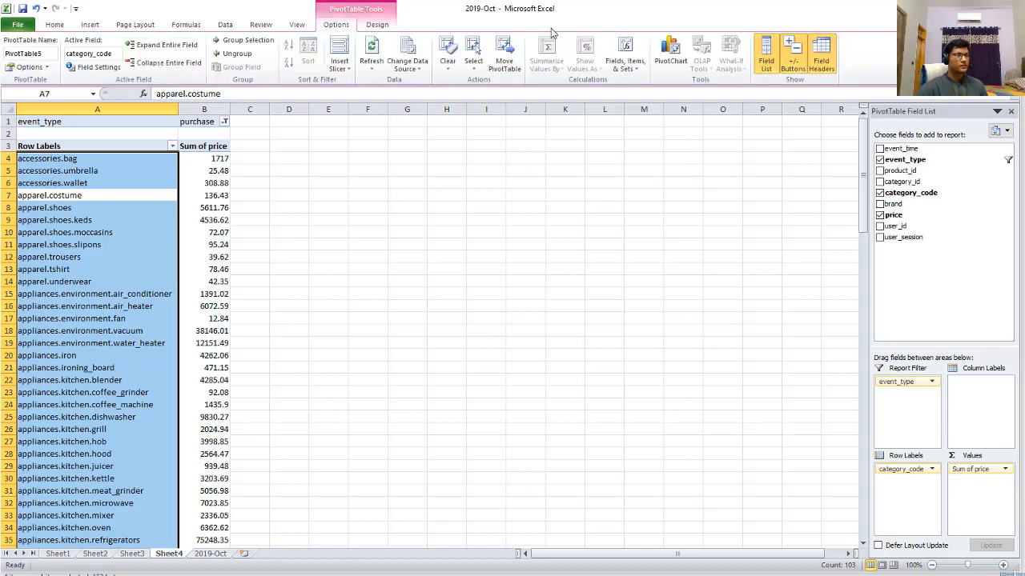
click(669, 54)
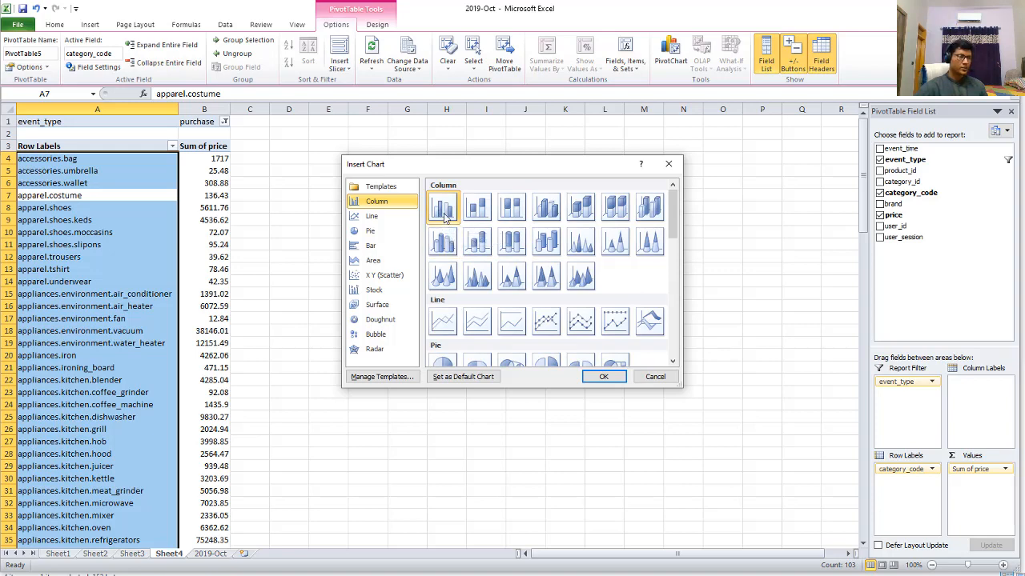
scroll(493, 278, down, 5)
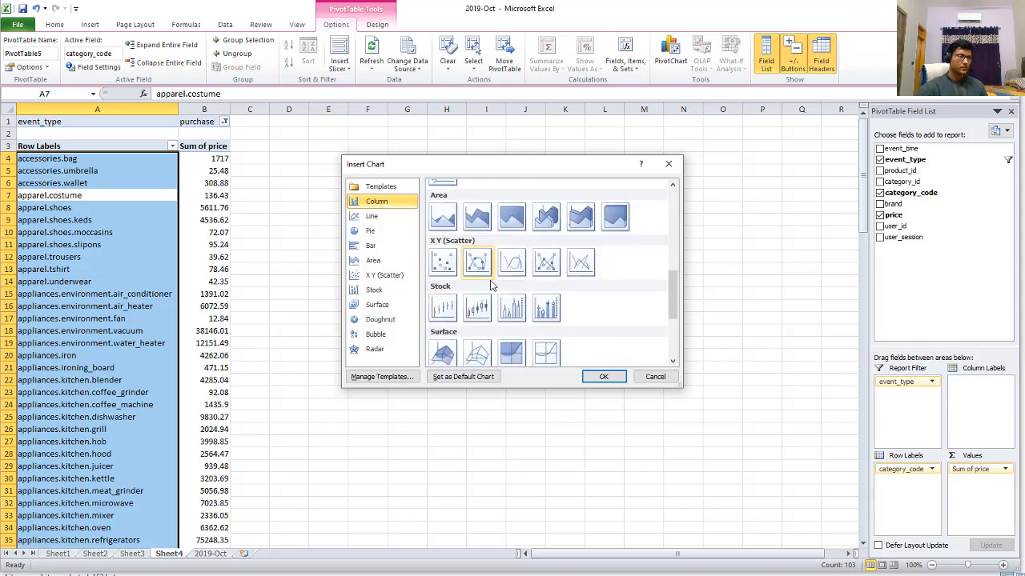
click(371, 248)
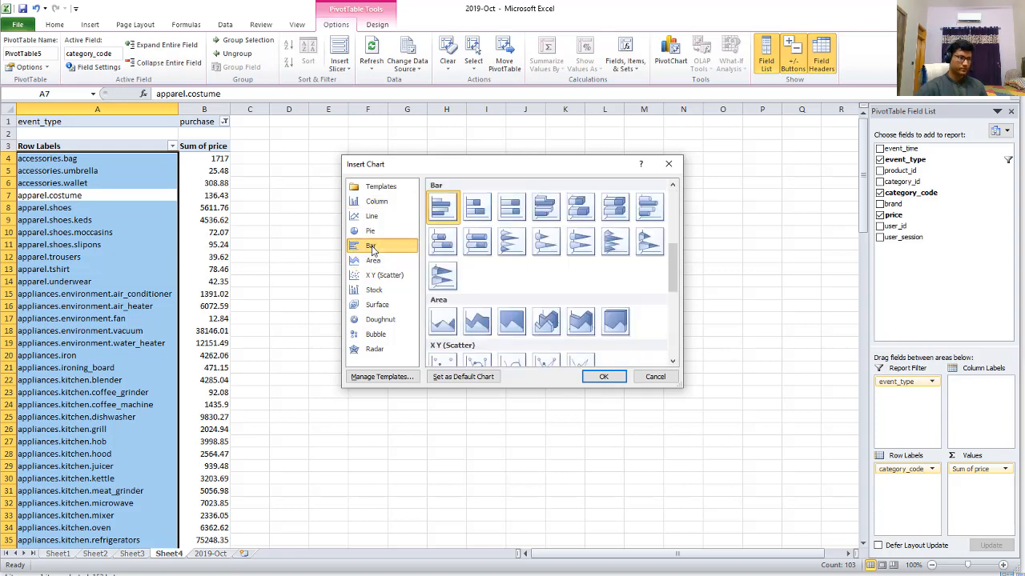
click(603, 376)
drag(416, 277, 448, 220)
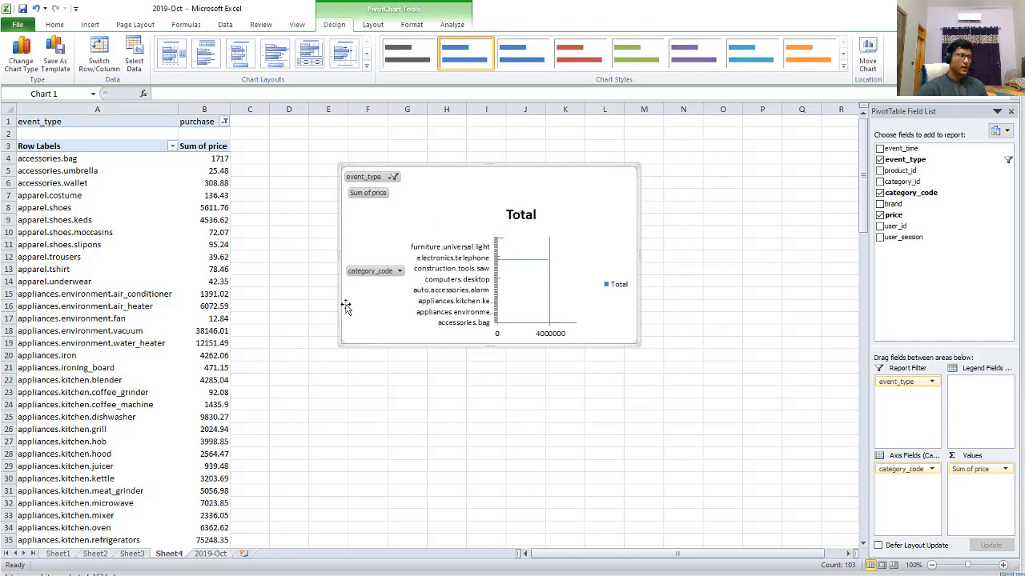
Filter category_code to the top 10 items by Sum of price.
click(398, 271)
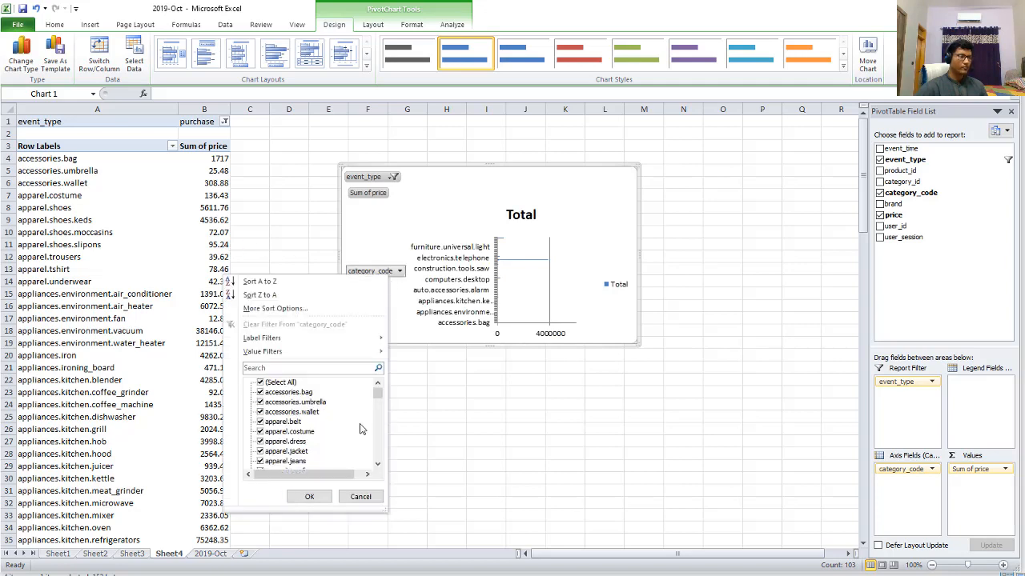
mouse_move(375, 356)
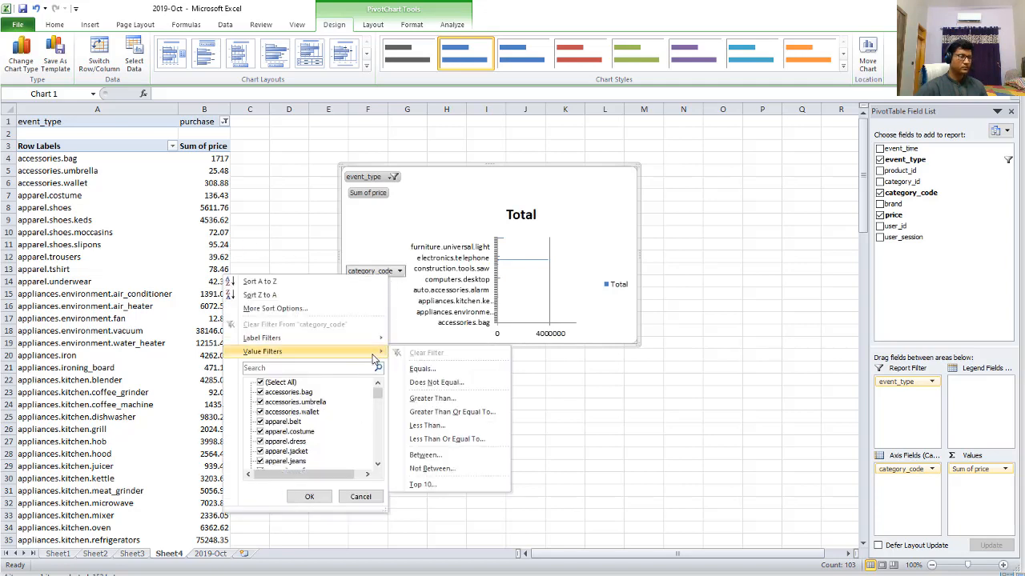
click(442, 486)
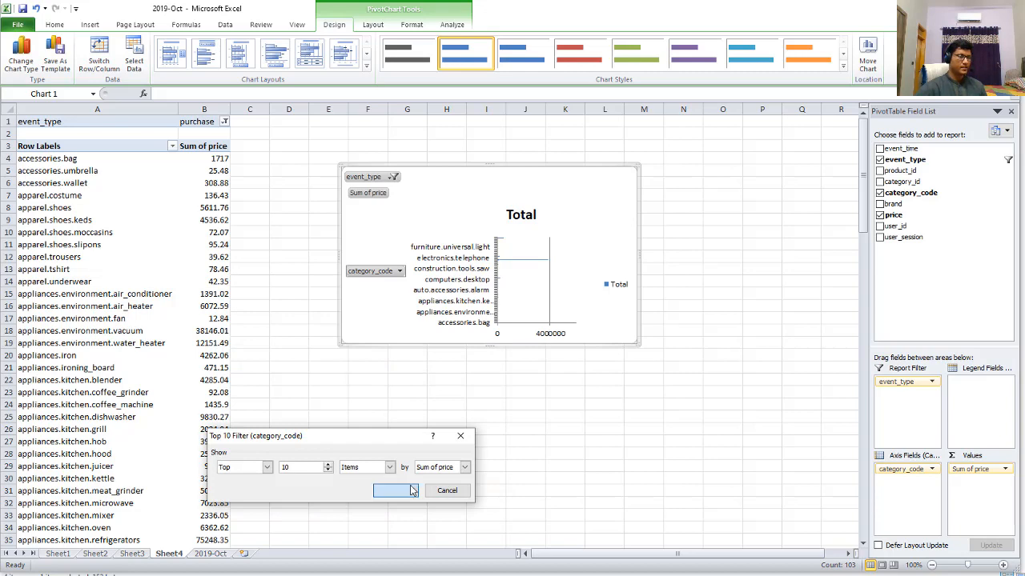
click(411, 491)
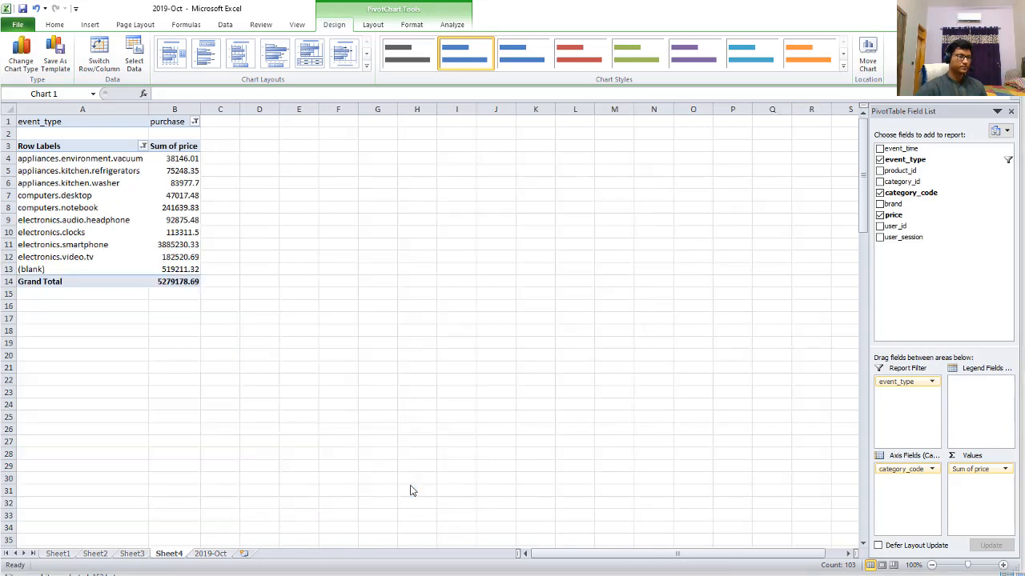
Change the price value field to be summarized by Average.
click(1005, 470)
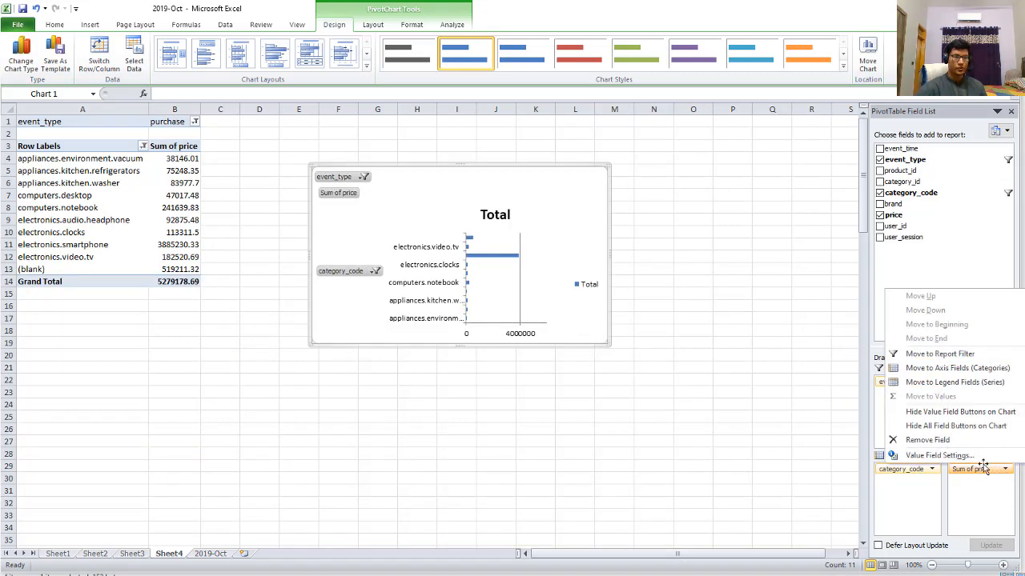
click(959, 461)
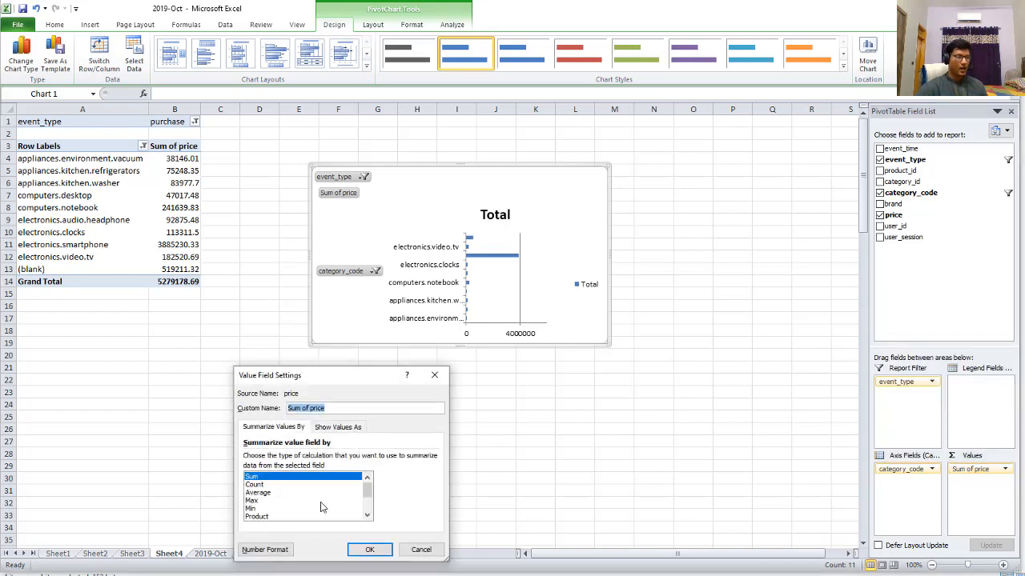
click(252, 501)
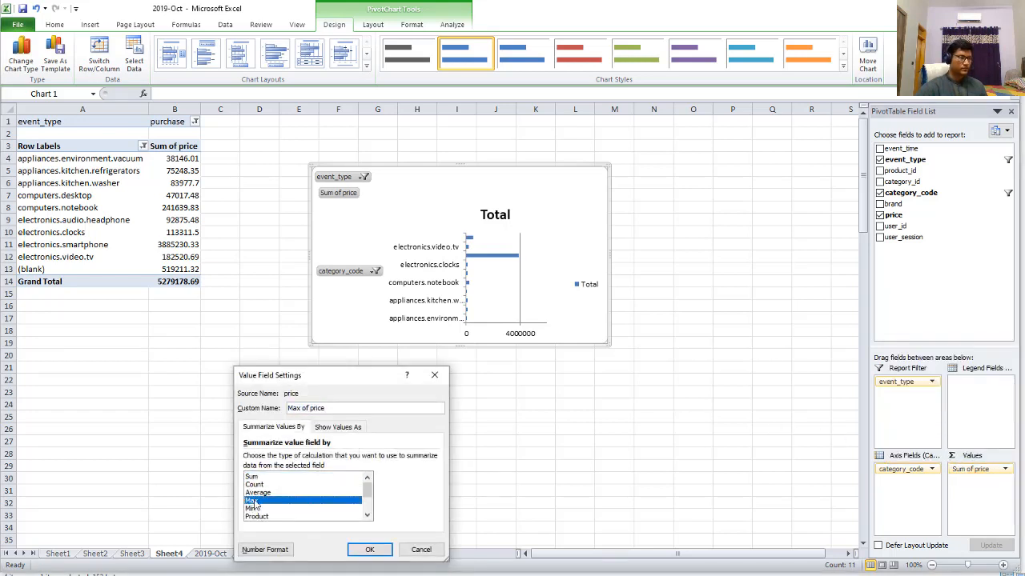
click(257, 492)
click(370, 551)
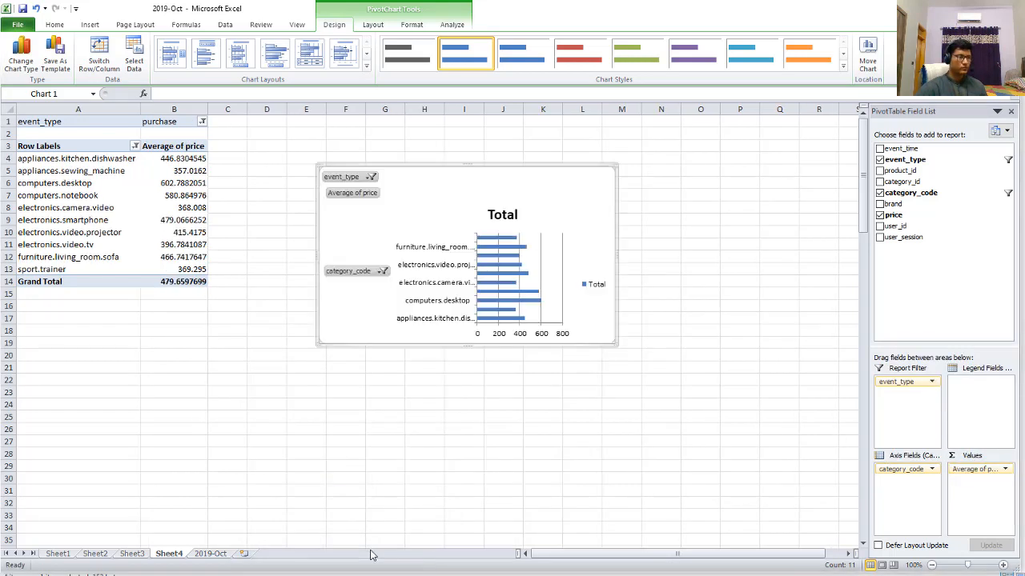
Hide all field buttons on the bar chart and enlarge it to span about columns E to P and rows 5 to 28.
right_click(353, 197)
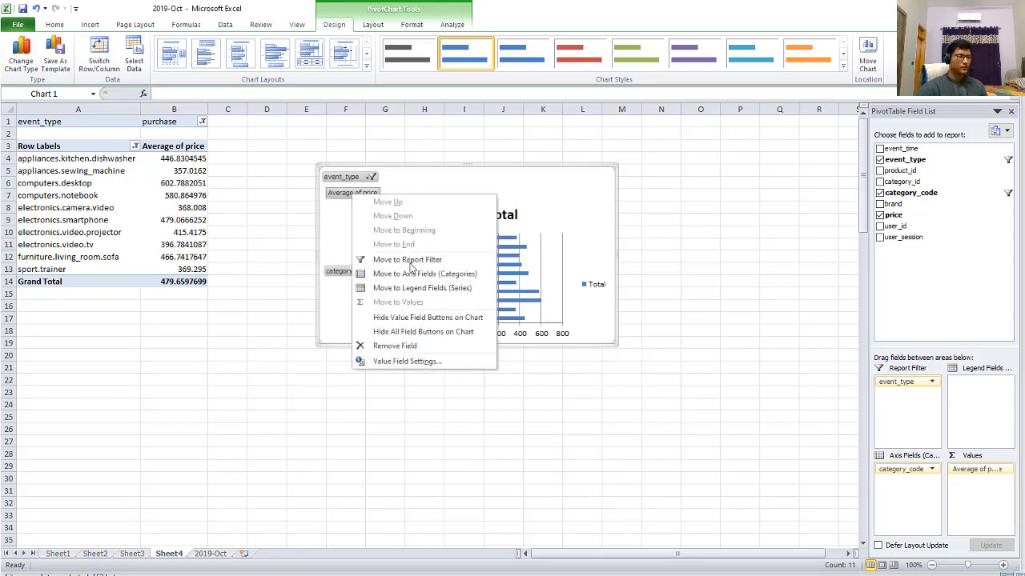
click(454, 337)
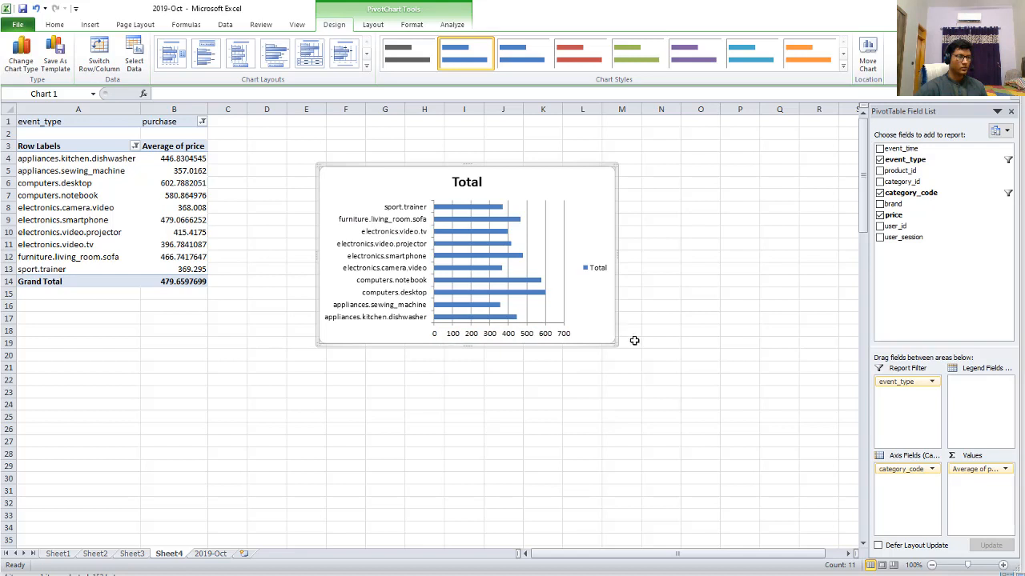
drag(619, 351, 730, 462)
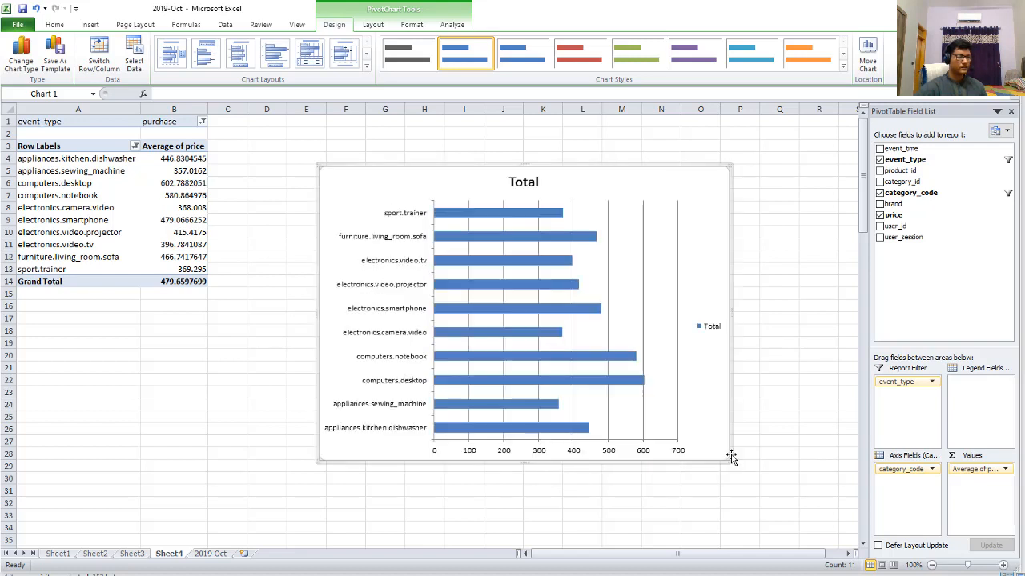
Sort the category_code row labels in ascending order by Average of price.
click(135, 146)
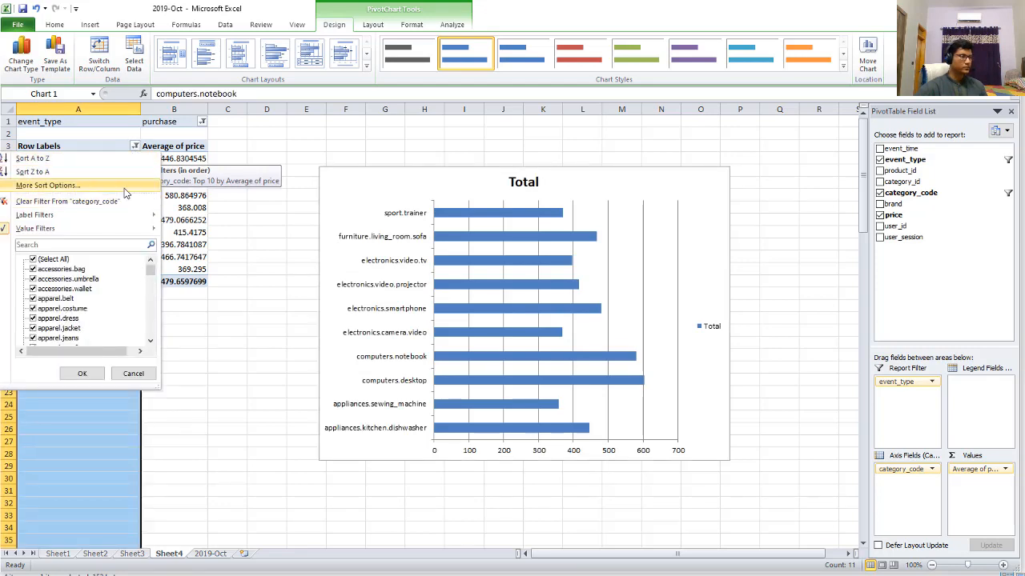
click(48, 185)
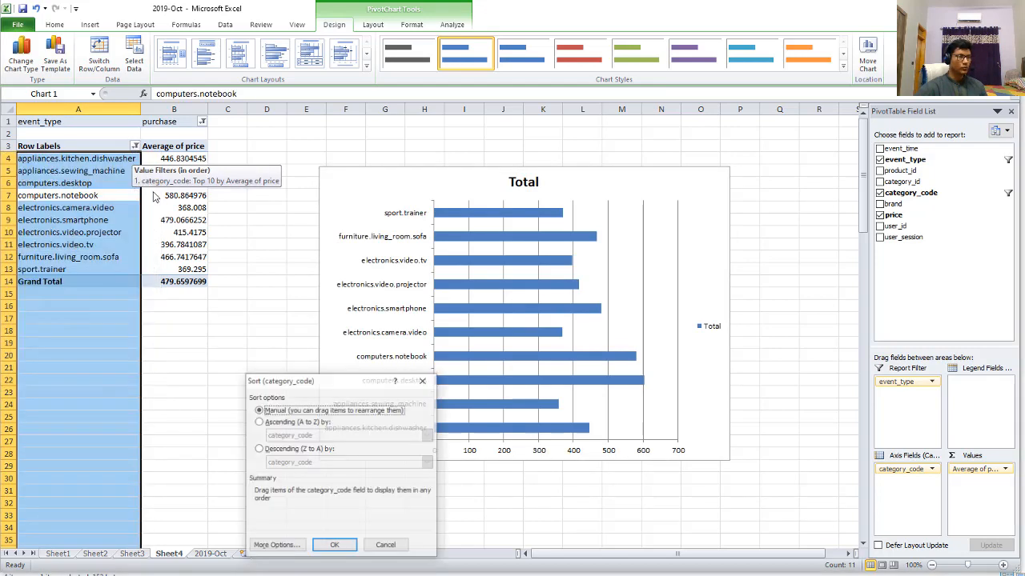
click(258, 449)
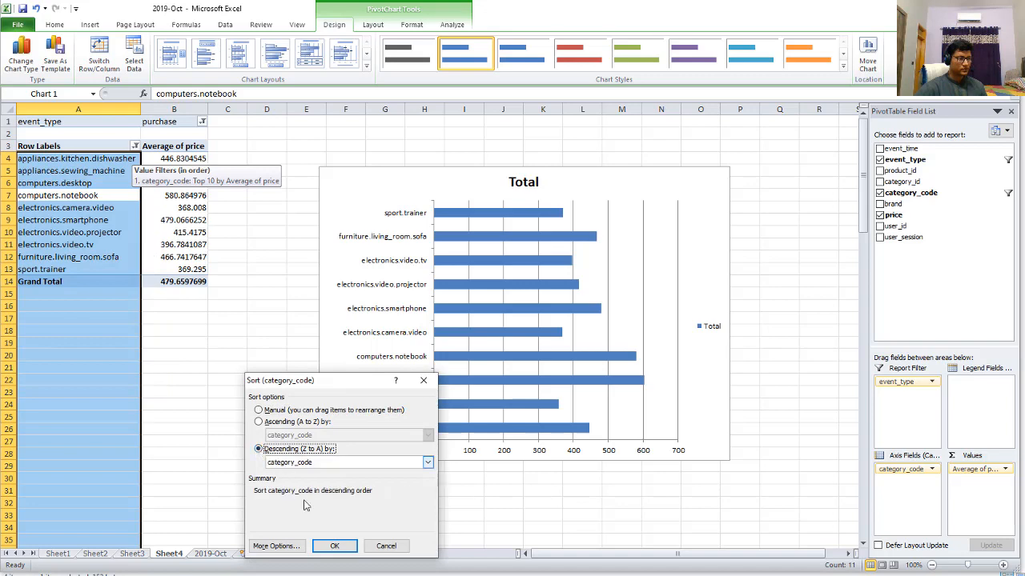
click(257, 422)
click(428, 434)
click(313, 456)
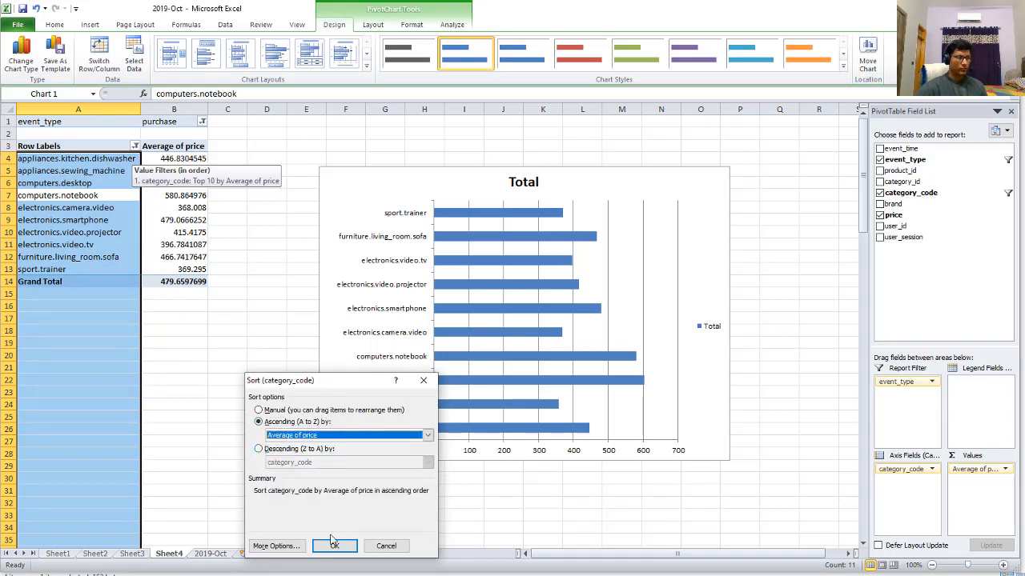
click(334, 545)
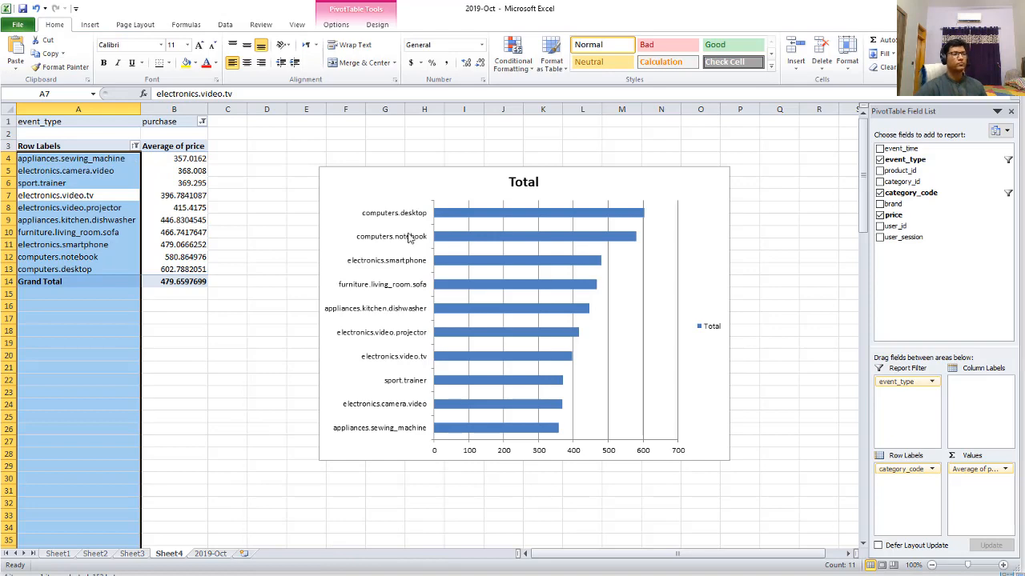
Enlarge the category bar chart to span about columns D to P and rows 4 to 29, and delete its legend.
click(727, 448)
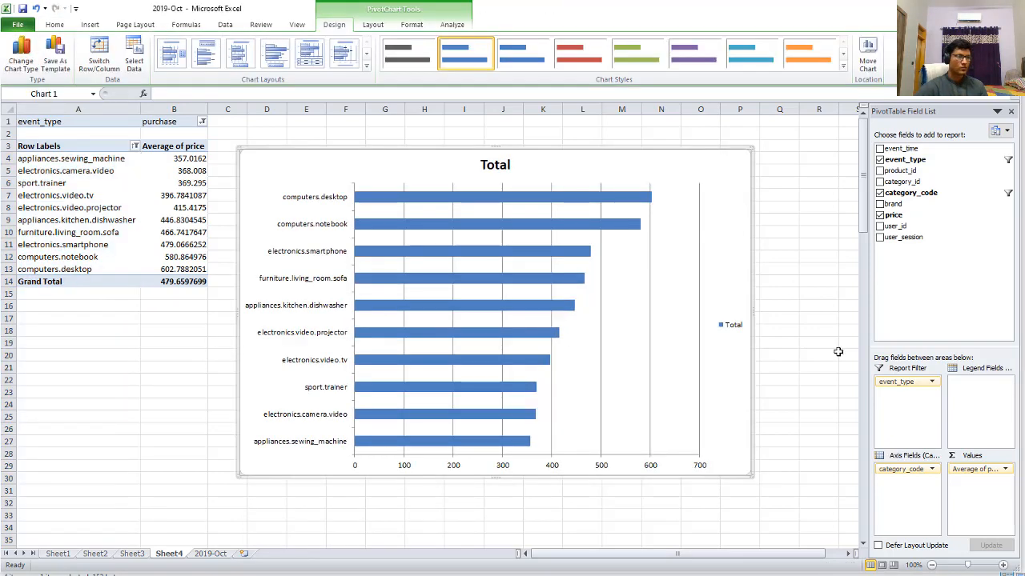
click(837, 353)
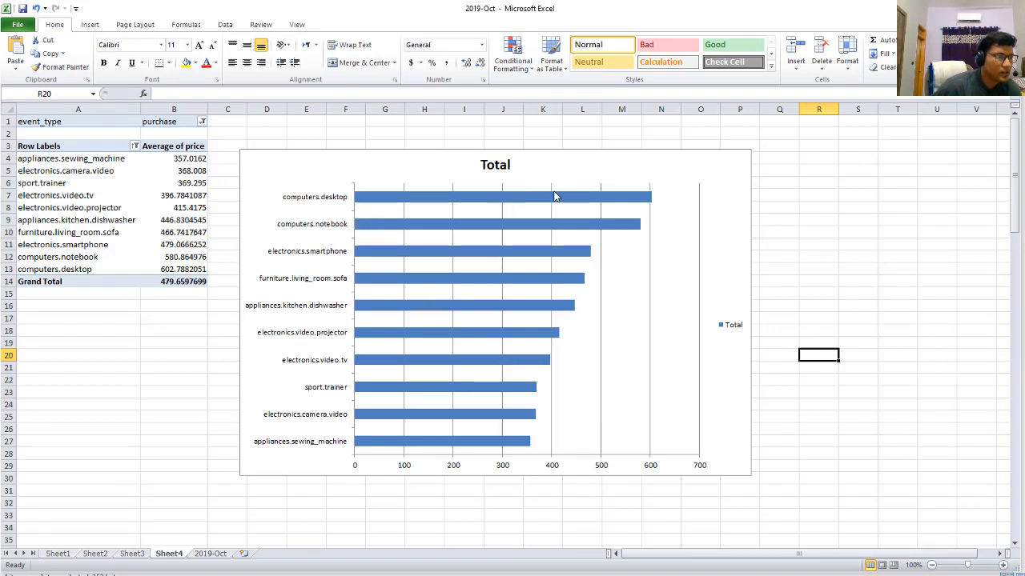
click(579, 172)
click(735, 327)
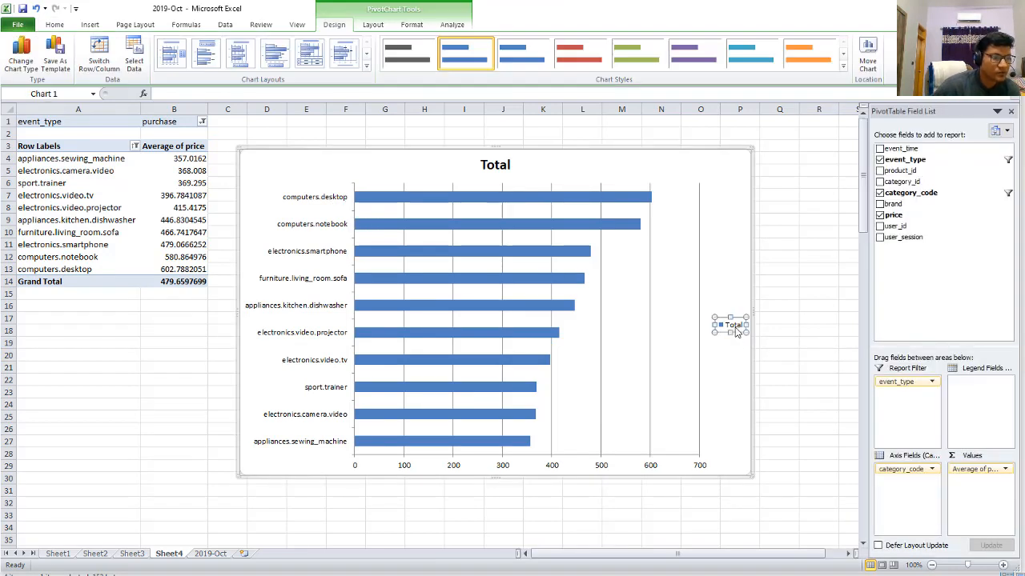
key(Delete)
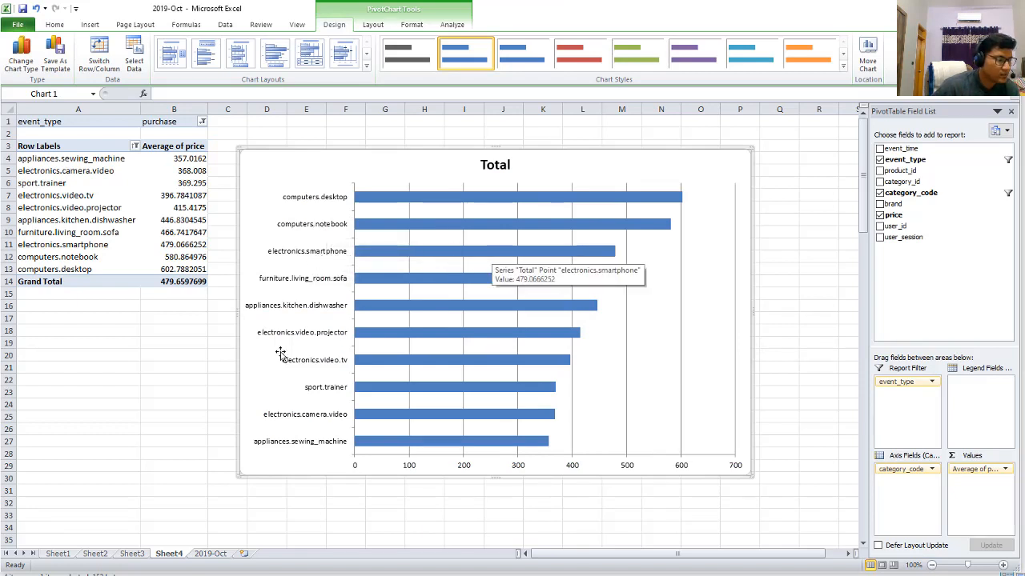
Check the brand revenue chart and its title on Sheet1, and return to the category chart on Sheet4.
click(57, 553)
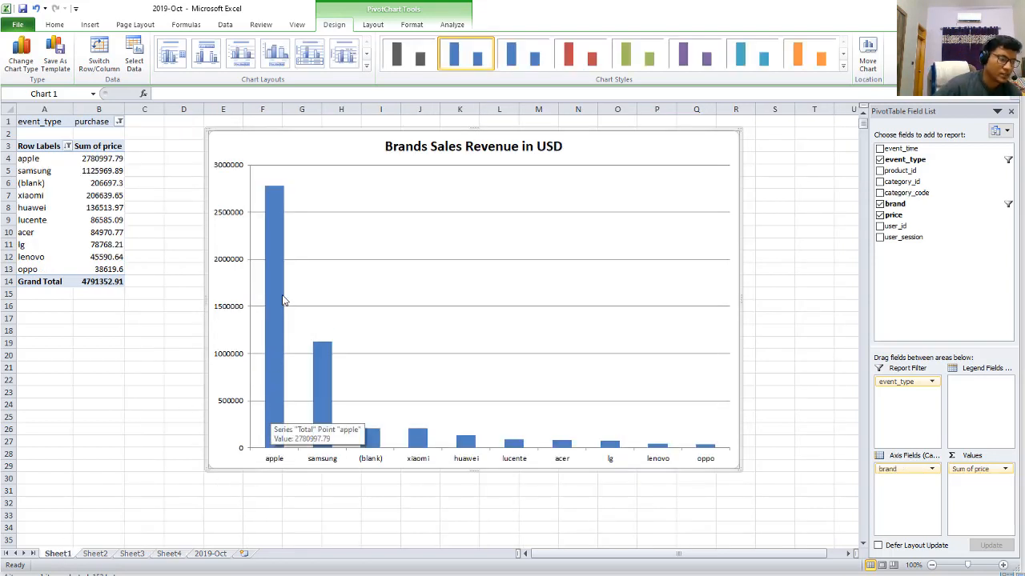
click(213, 554)
click(170, 553)
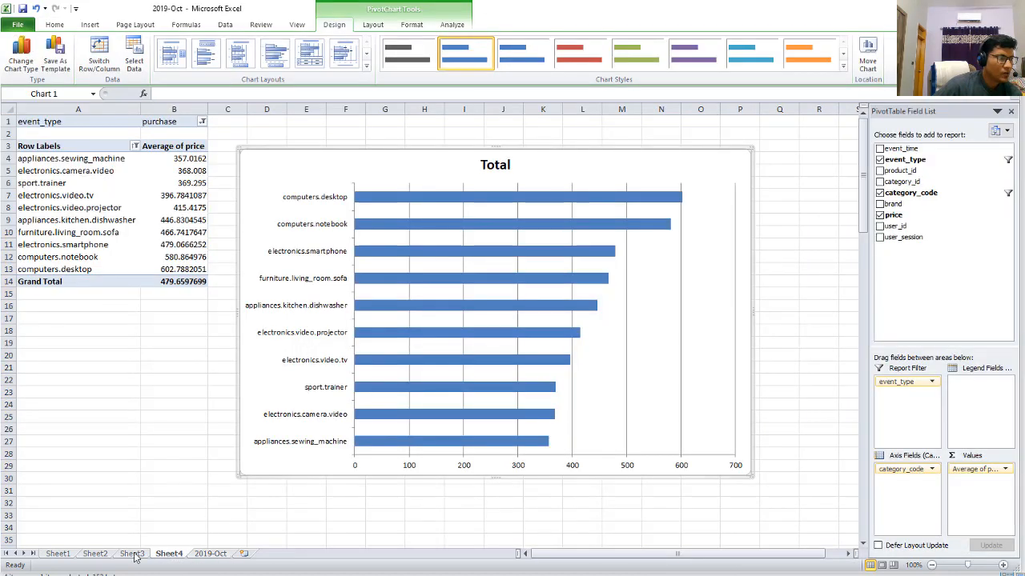
click(503, 164)
key(ctrl+1)
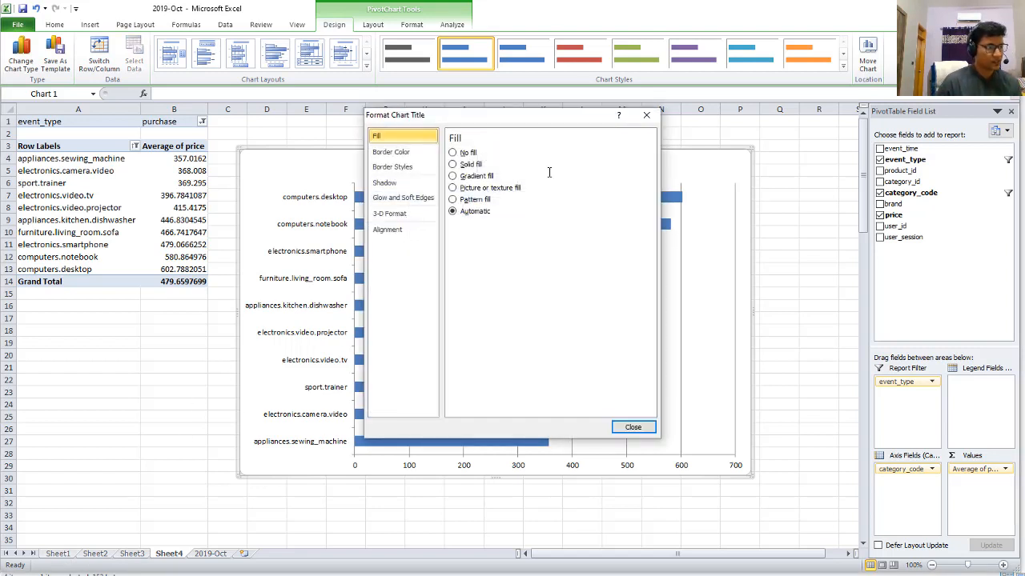
click(632, 427)
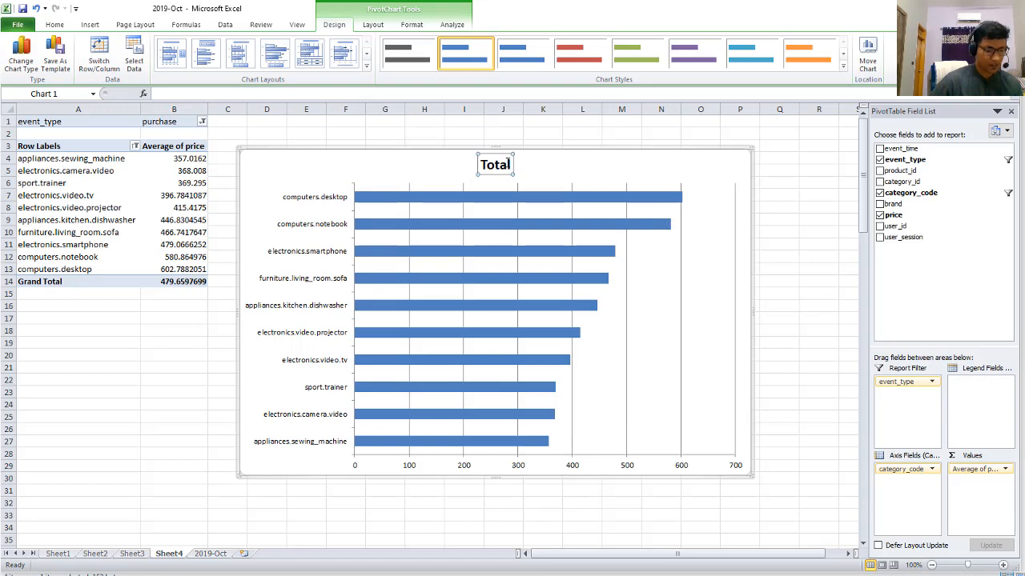
Title the category chart on Sheet4 "Average Price of categories", checking the chart titles on Sheet1, Sheet2 and Sheet3 for reference.
click(57, 553)
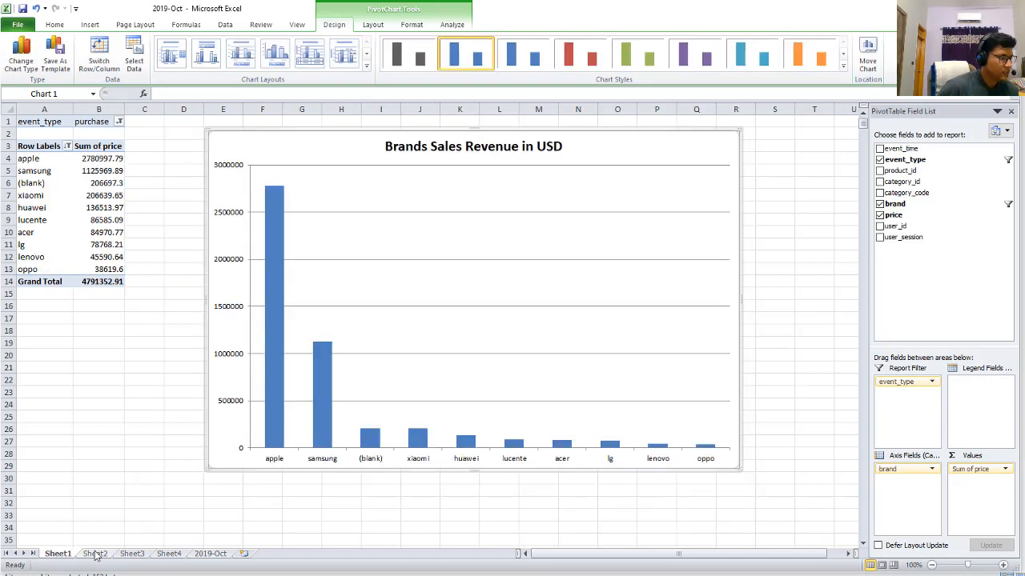
click(94, 553)
click(58, 553)
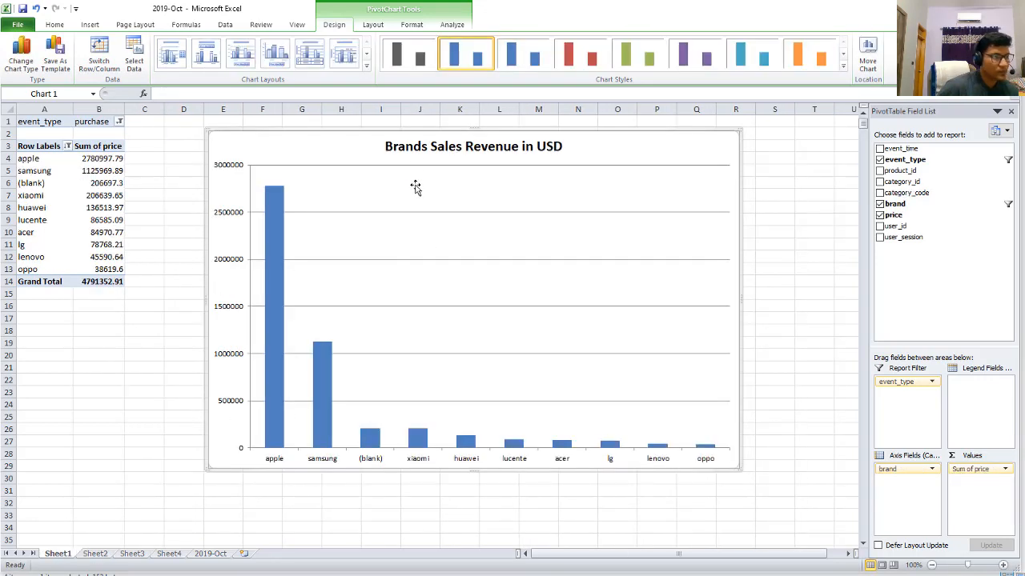
click(96, 554)
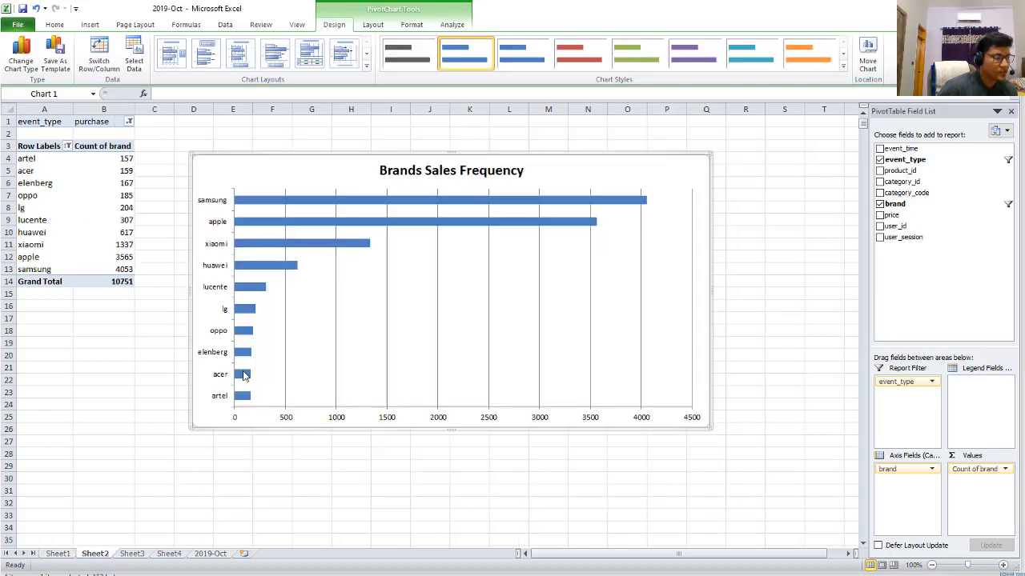
click(133, 554)
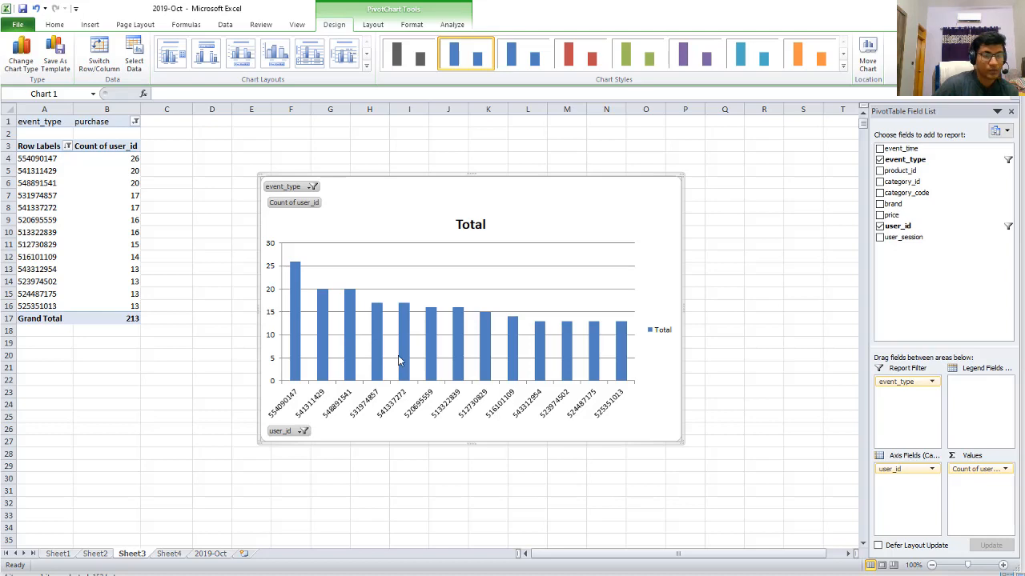
click(168, 553)
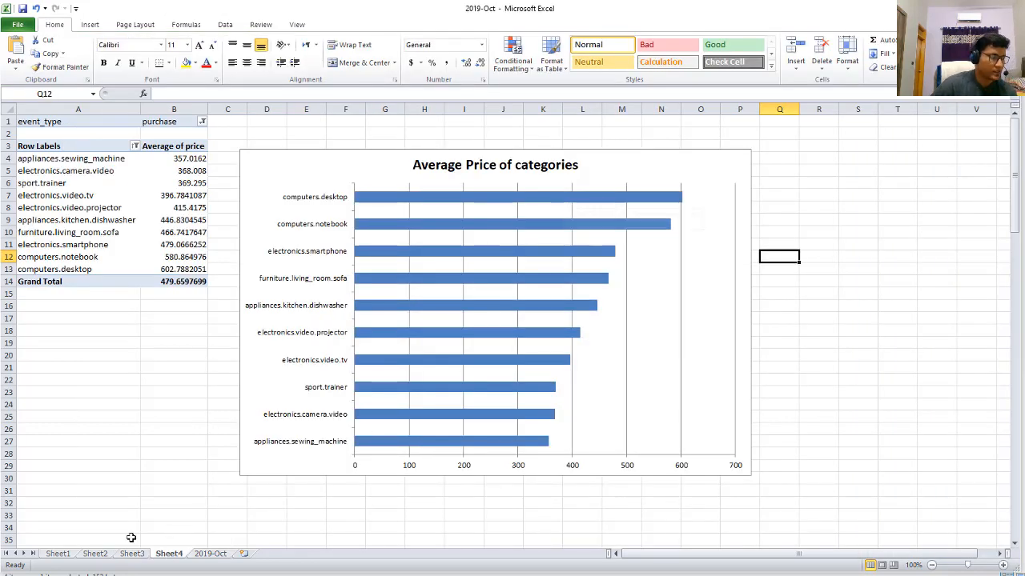
Review the brand revenue chart on Sheet1 and the brand sales frequency chart on Sheet2.
click(57, 553)
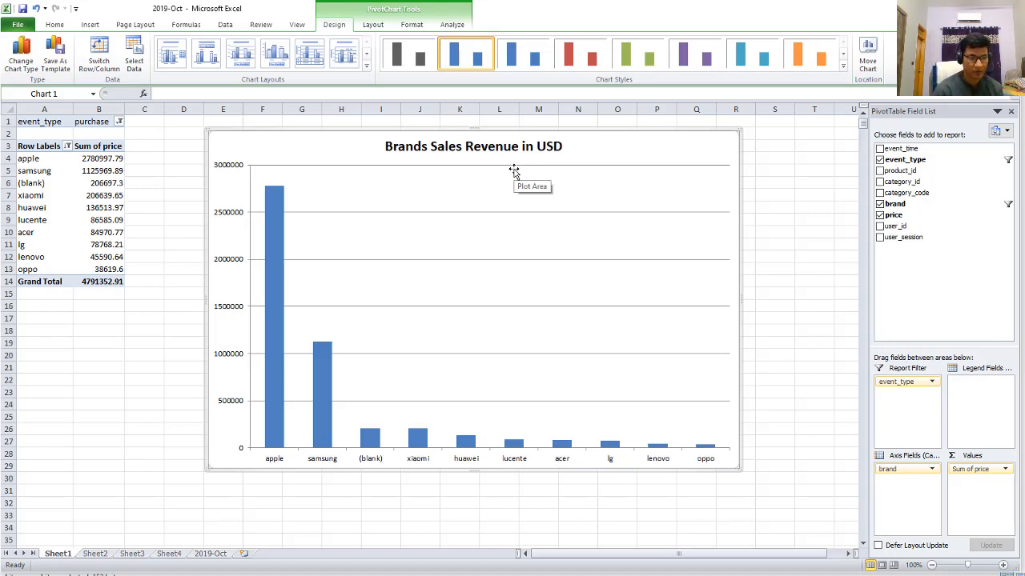
click(94, 554)
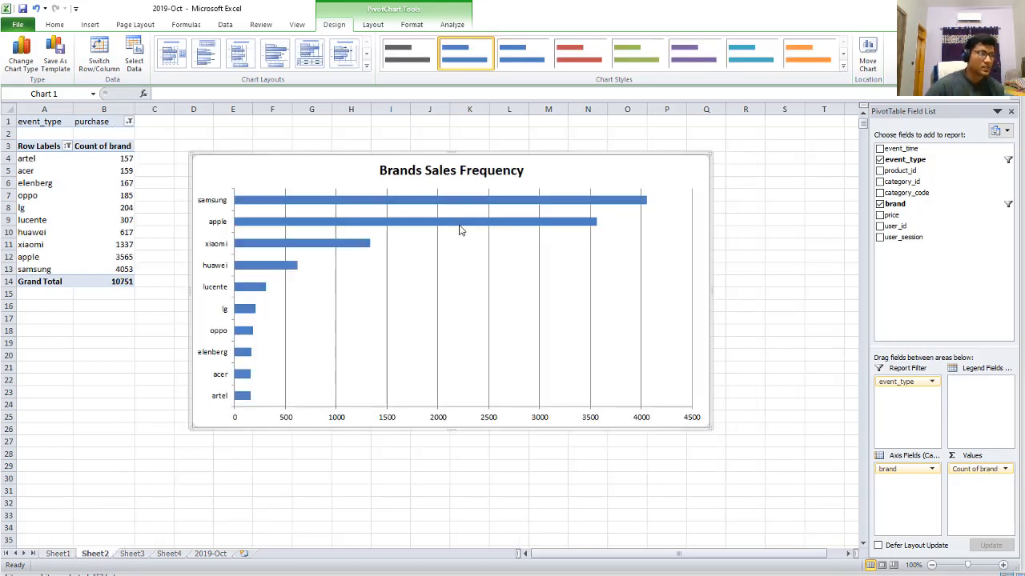
mouse_move(460, 230)
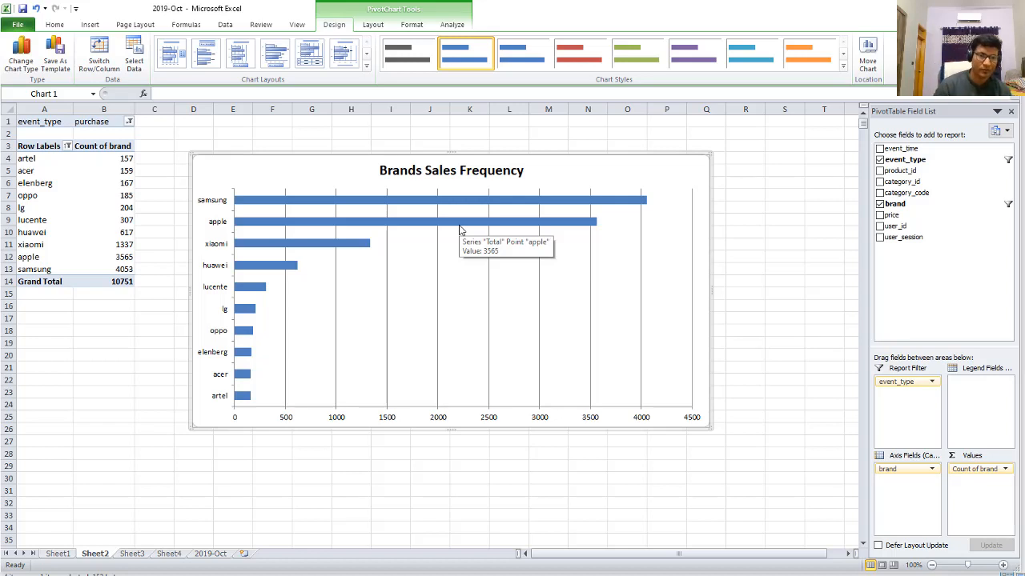
Hide all field buttons on the user_id purchase chart on Sheet3 and delete its legend.
click(133, 553)
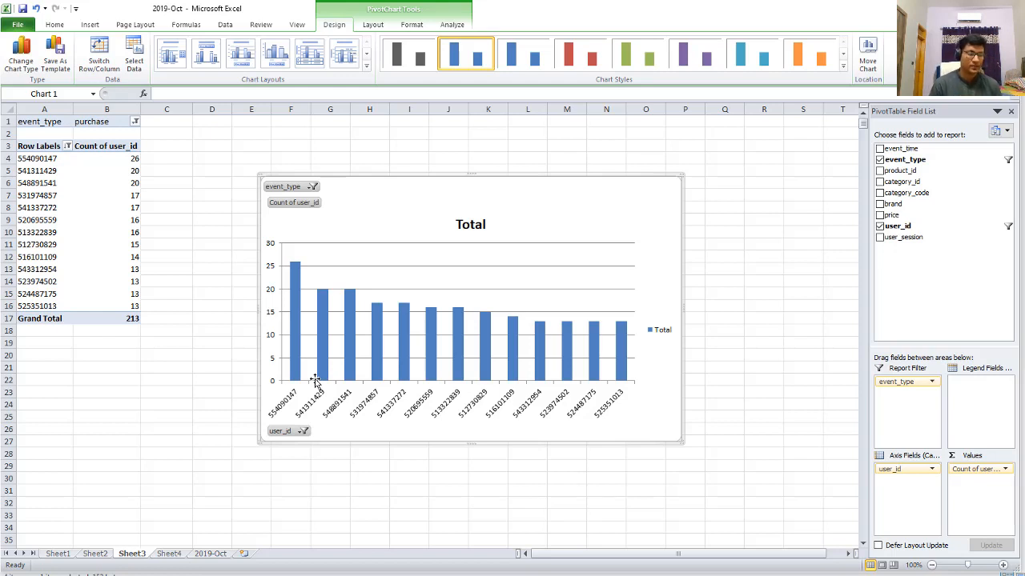
right_click(299, 210)
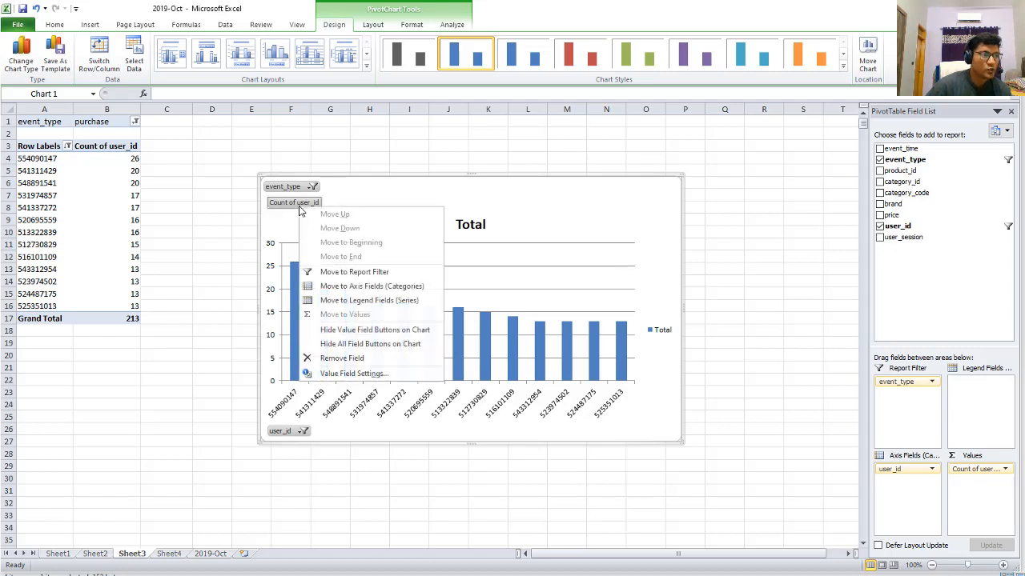
click(364, 346)
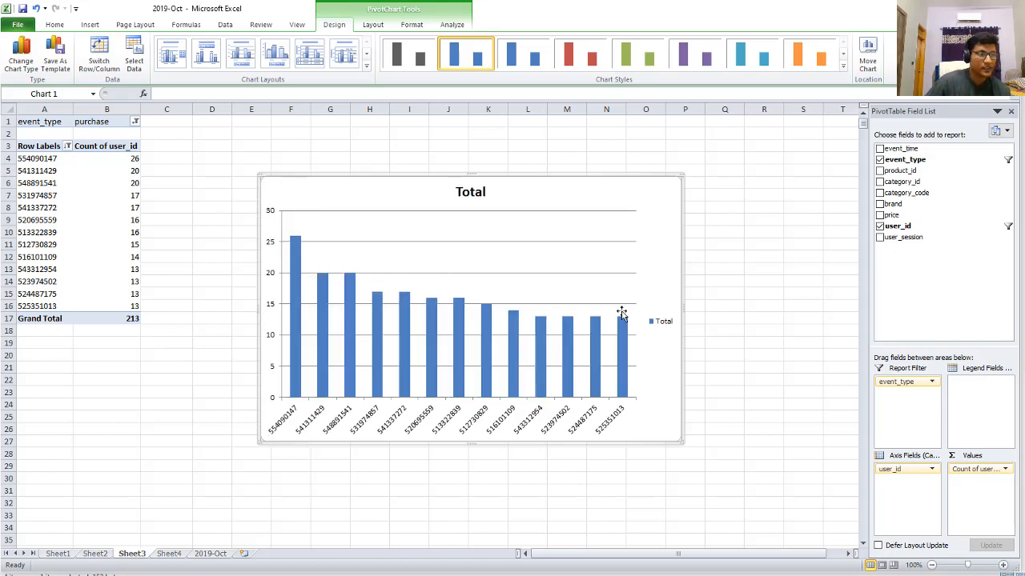
click(655, 325)
key(Delete)
Title the user_id purchase chart "Loyal Customers in terms of Purchase Frequence".
double_click(470, 192)
text(Loyal Customers in terms of Purchase)
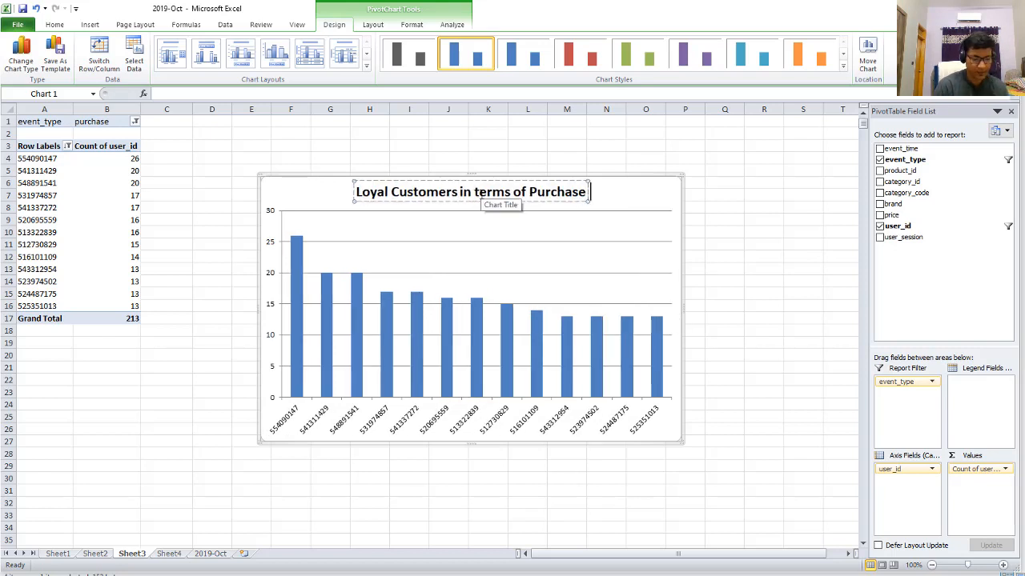
text( Frequence)
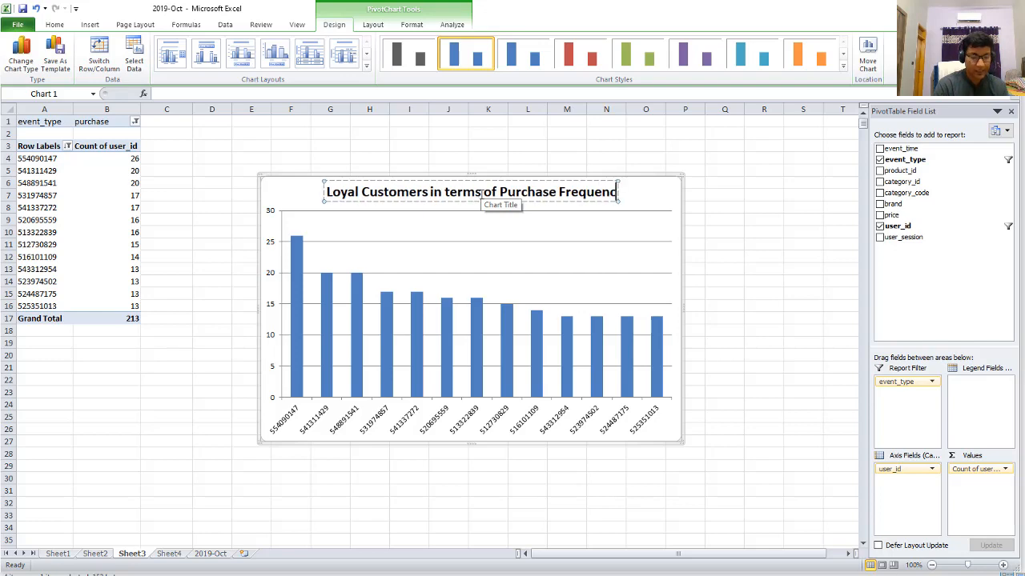
click(730, 210)
Review the average category price chart on Sheet4 and the brand revenue chart on Sheet1.
click(170, 554)
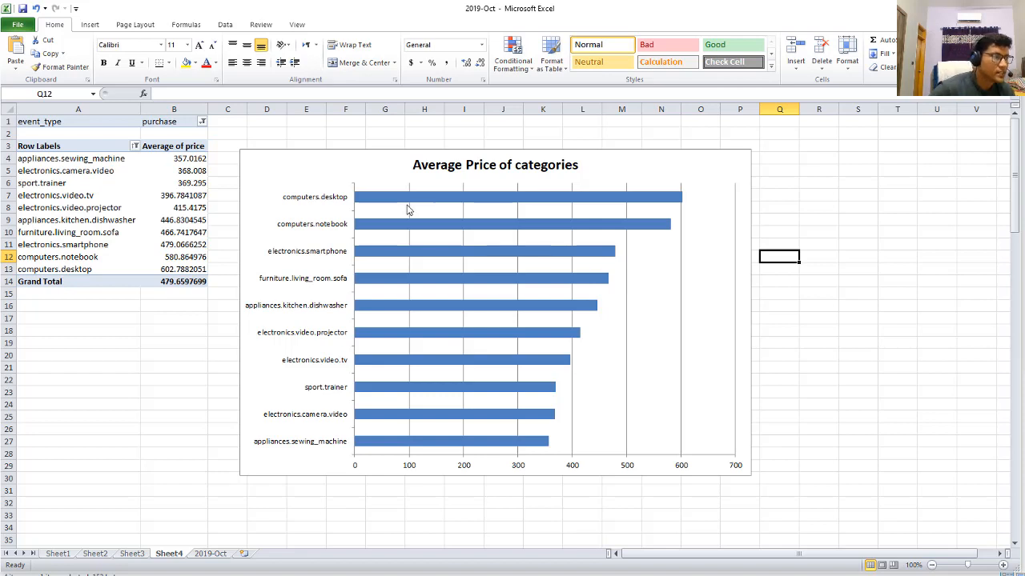
mouse_move(383, 204)
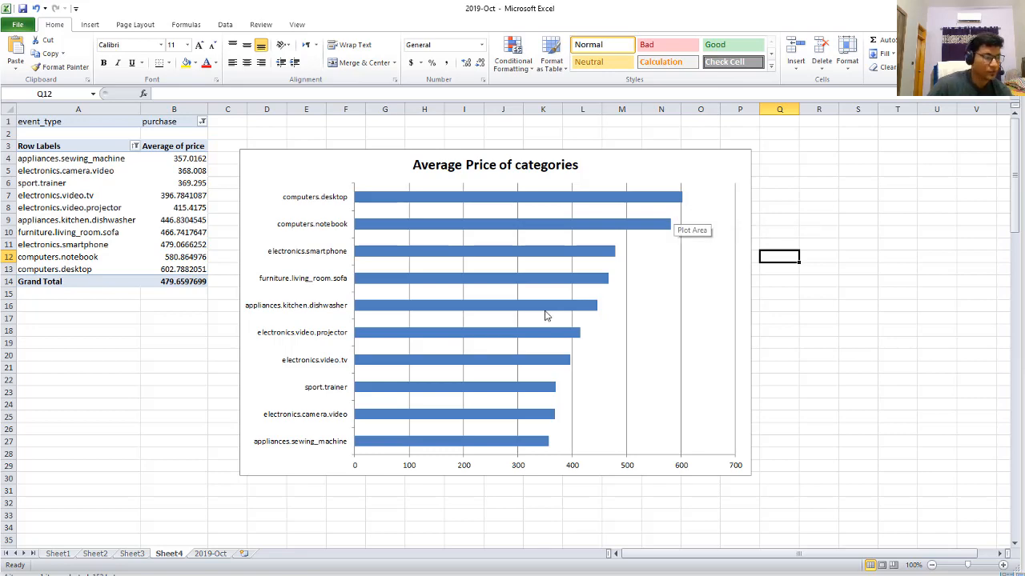
click(57, 554)
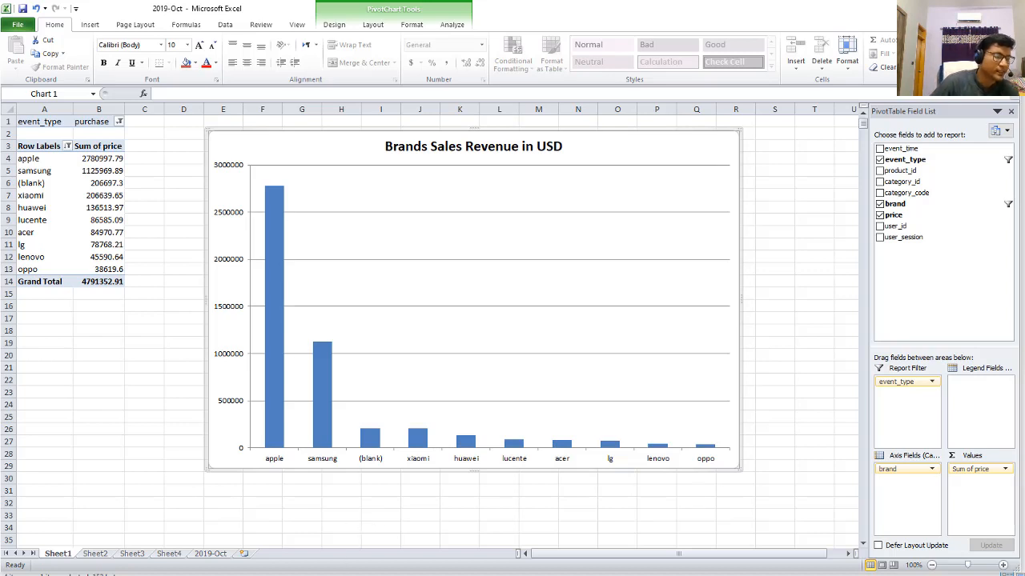
Switch to the Business PDF report in Google Chrome and go back to its title page.
mouse_move(281, 575)
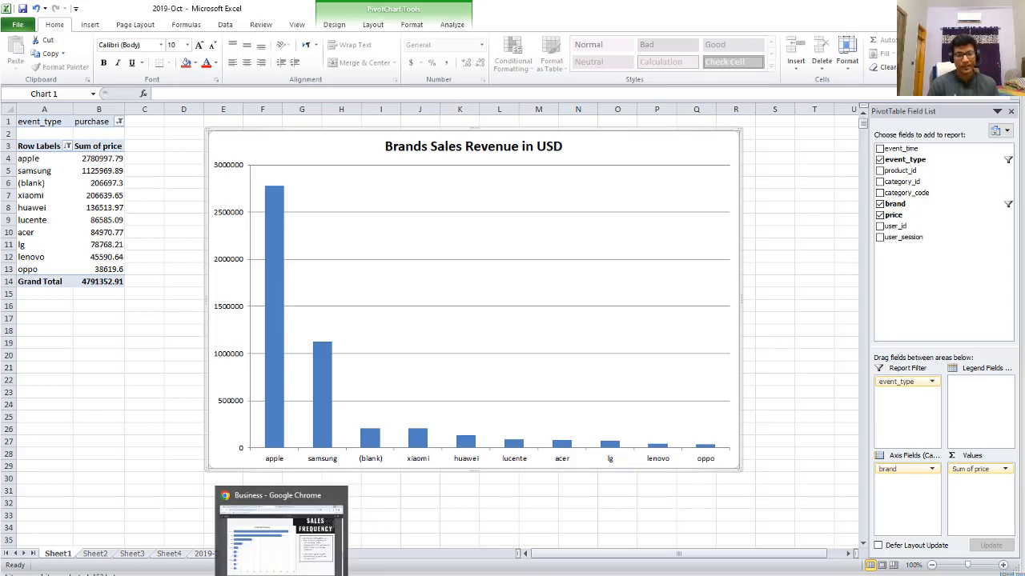
click(281, 575)
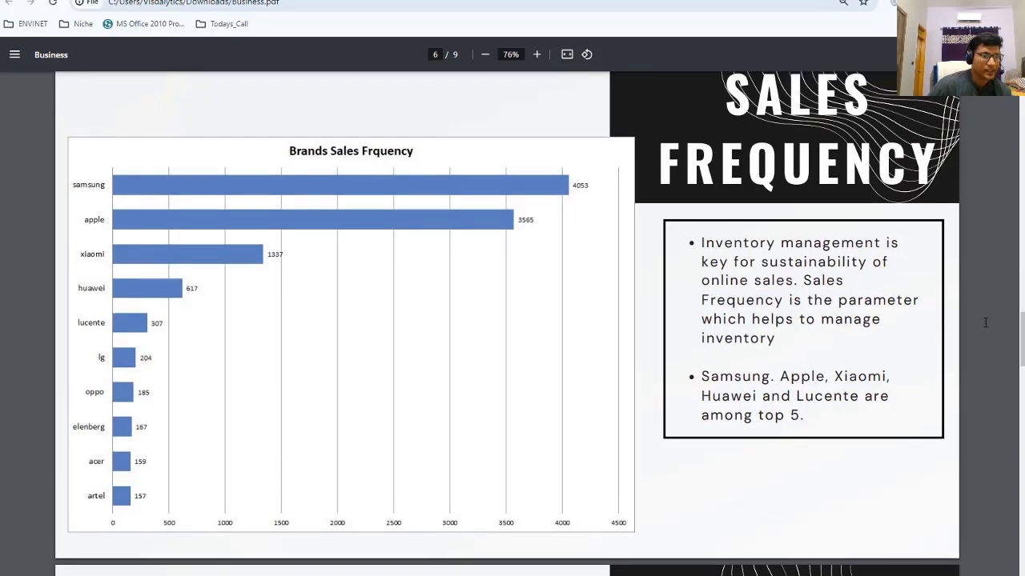
drag(1023, 338, 1021, 104)
scroll(640, 203, up, 10)
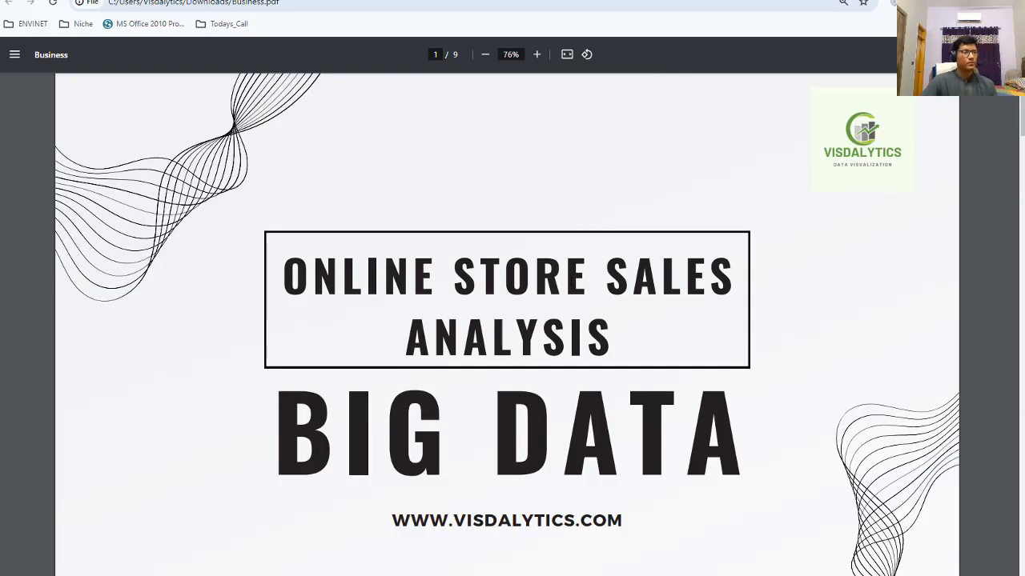
Read through the report's Content and About Data pages up to the Insights page.
scroll(570, 366, down, 7)
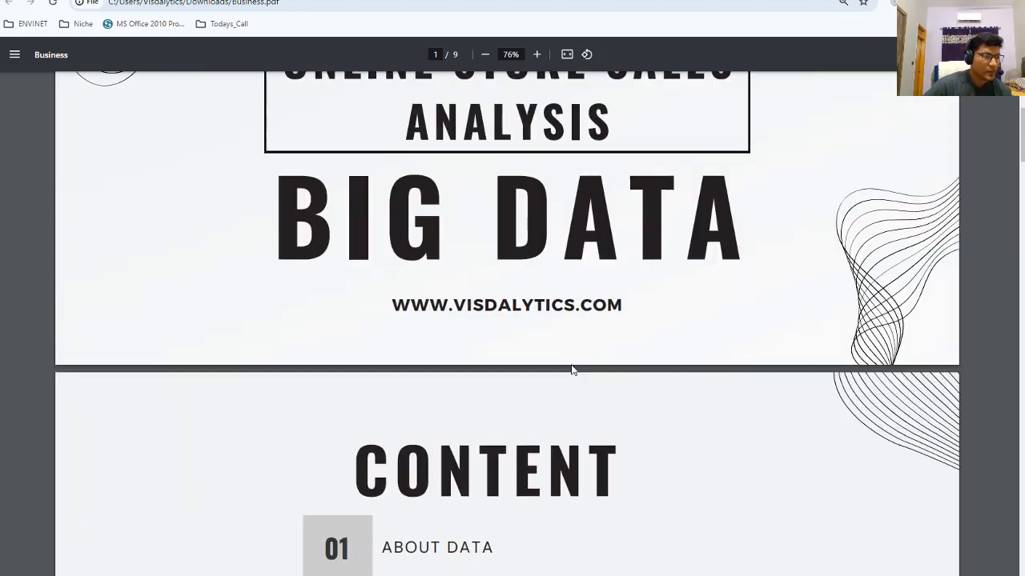
scroll(570, 378, down, 5)
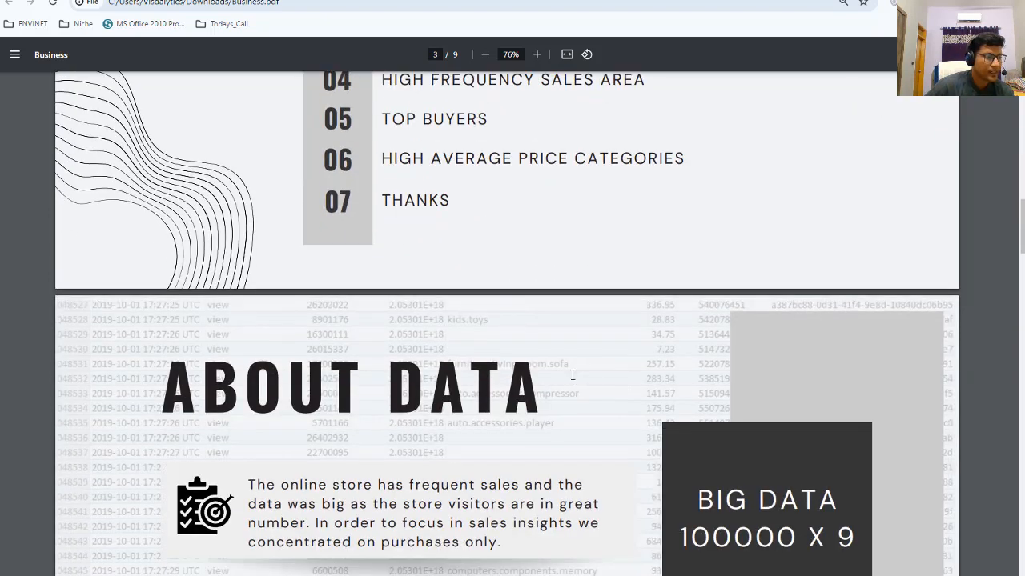
scroll(305, 357, down, 5)
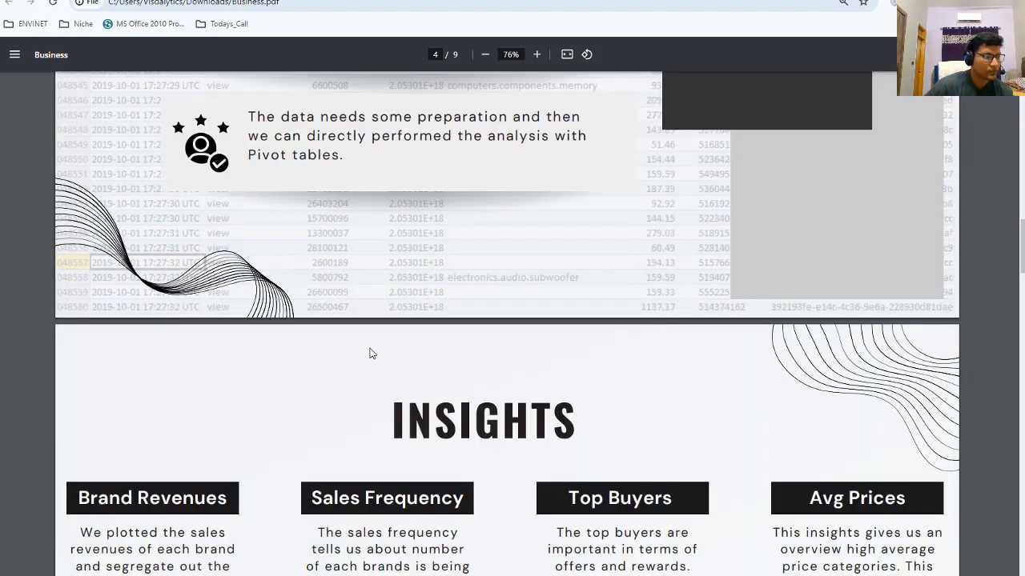
scroll(444, 240, up, 2)
scroll(480, 305, down, 5)
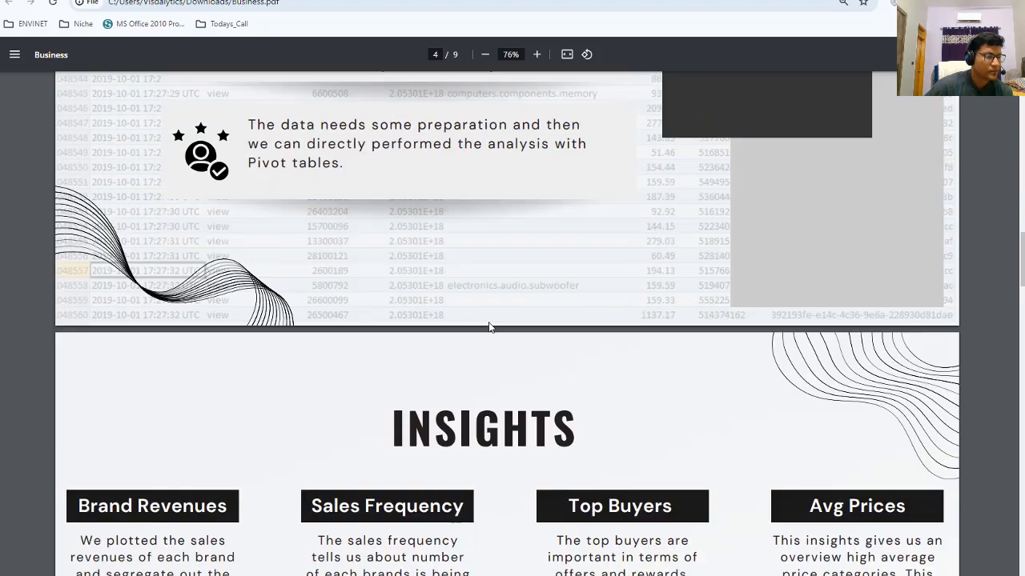
scroll(493, 332, down, 1)
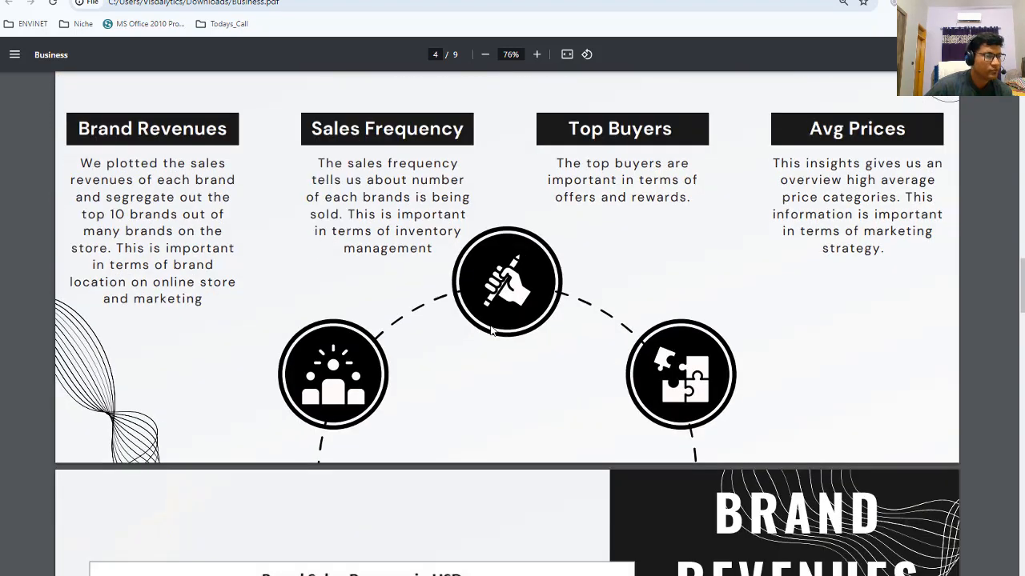
scroll(491, 330, up, 1)
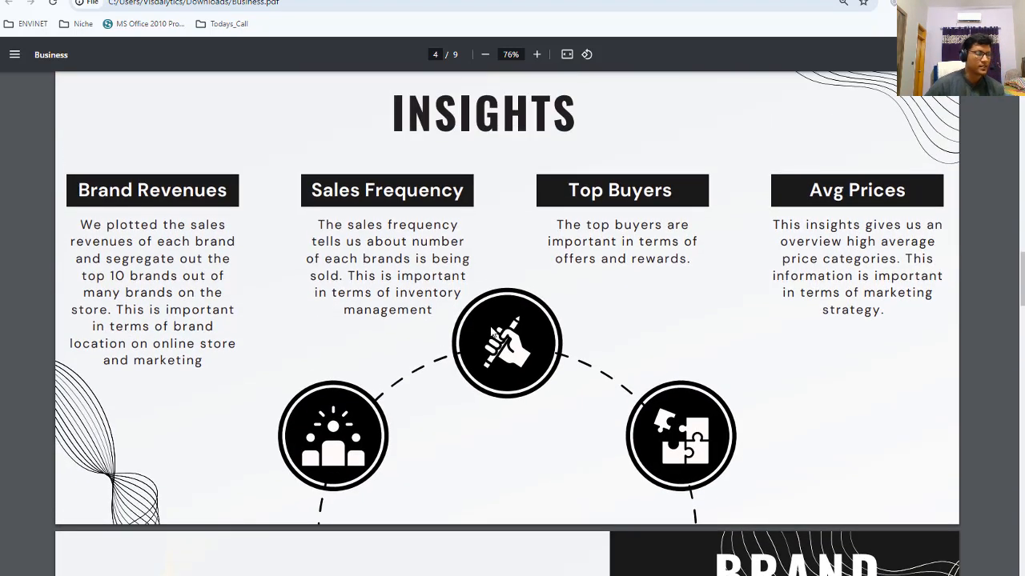